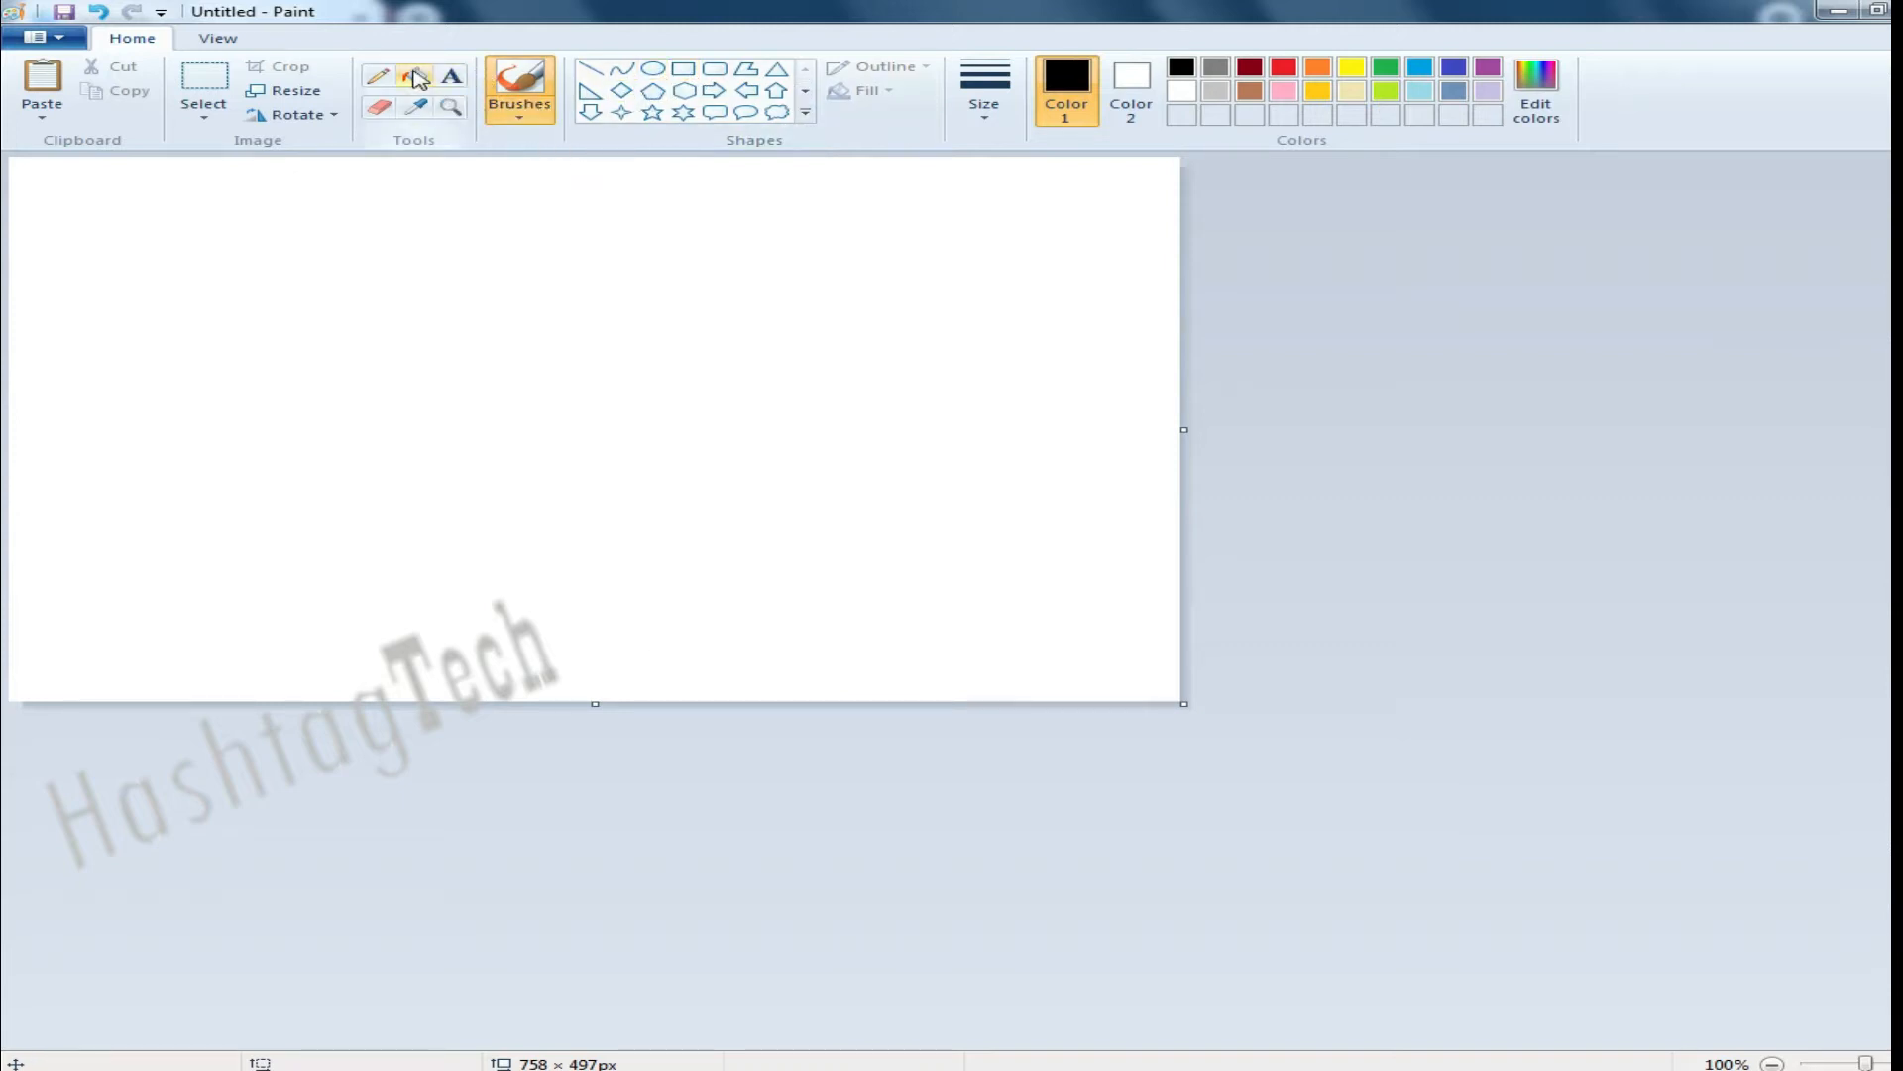
Step: Fill the whole canvas with black and enlarge the canvas to 933 × 647 px
click(418, 79)
click(385, 238)
click(451, 75)
drag(596, 175, 1048, 543)
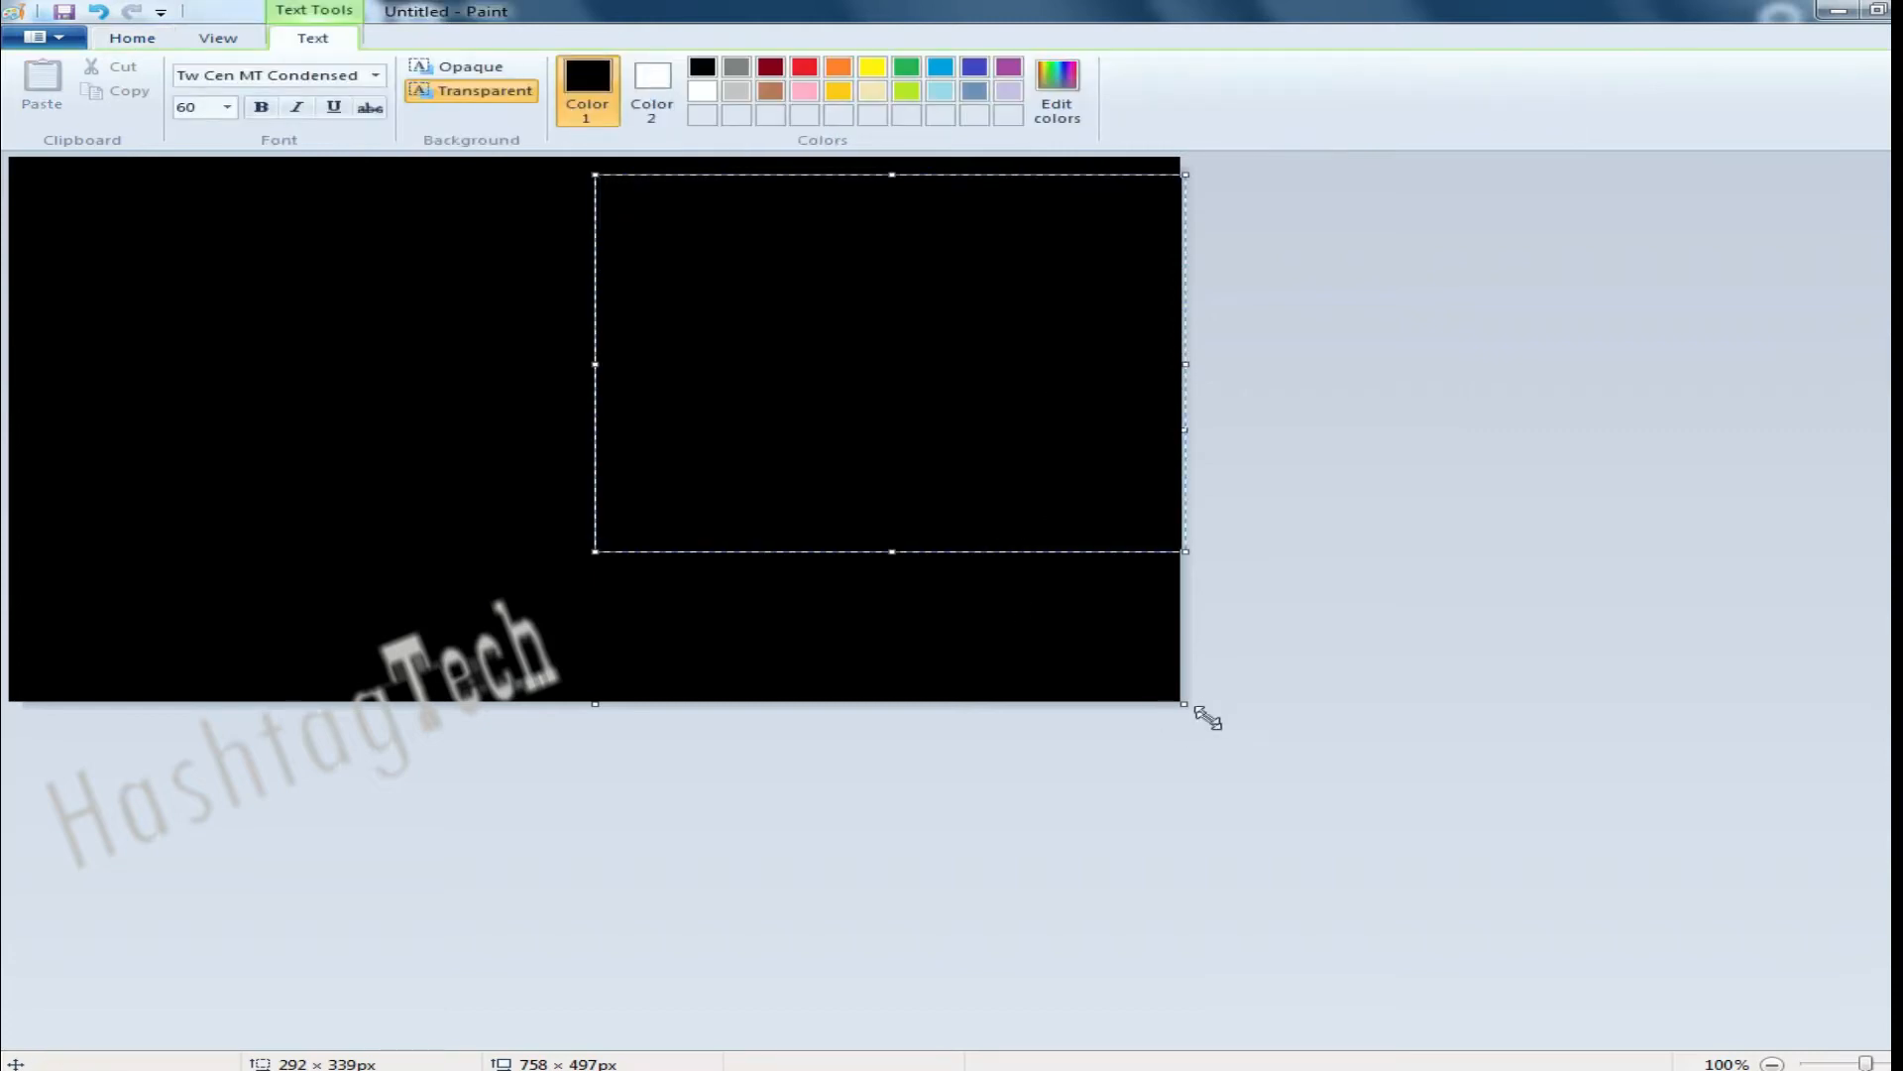
drag(1183, 702, 1454, 867)
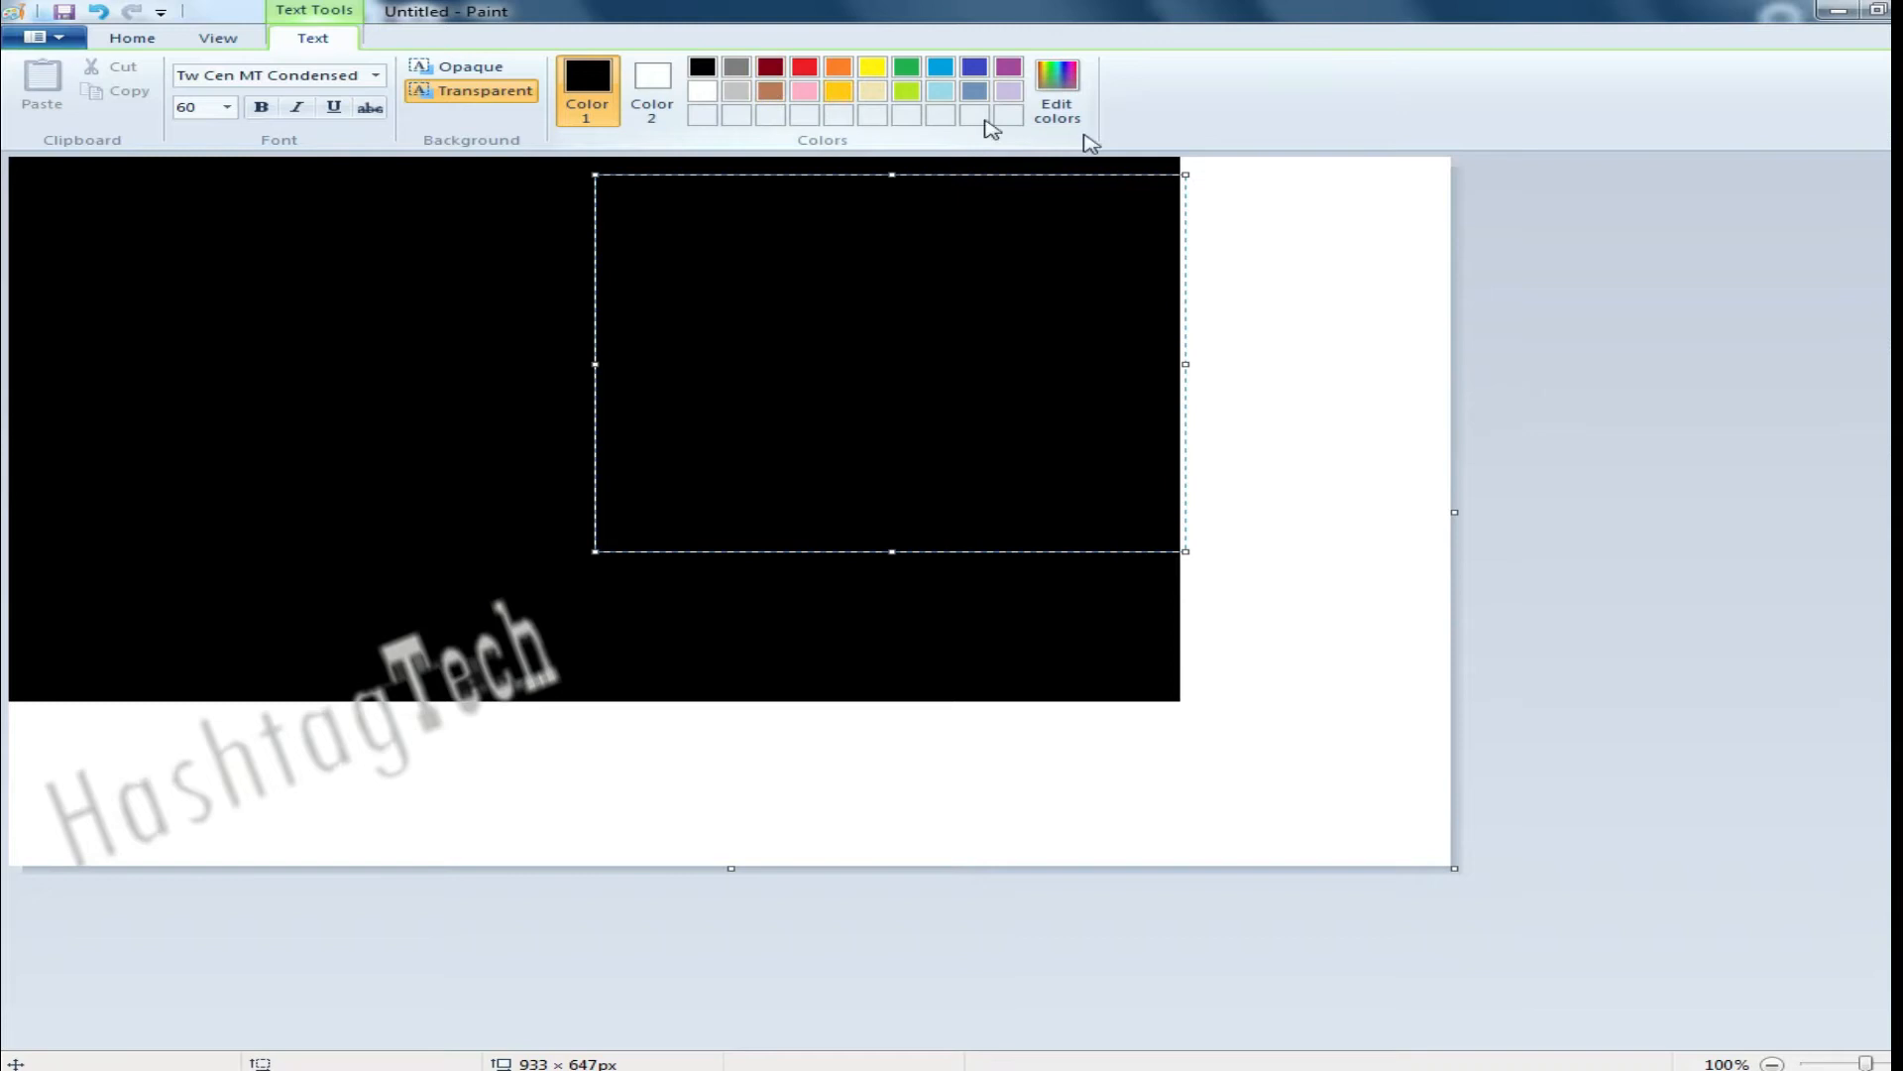
Step: Add the white two-line text "how copy a image" / "without background" in the upper part of the black area
click(1207, 183)
drag(1376, 355, 1434, 405)
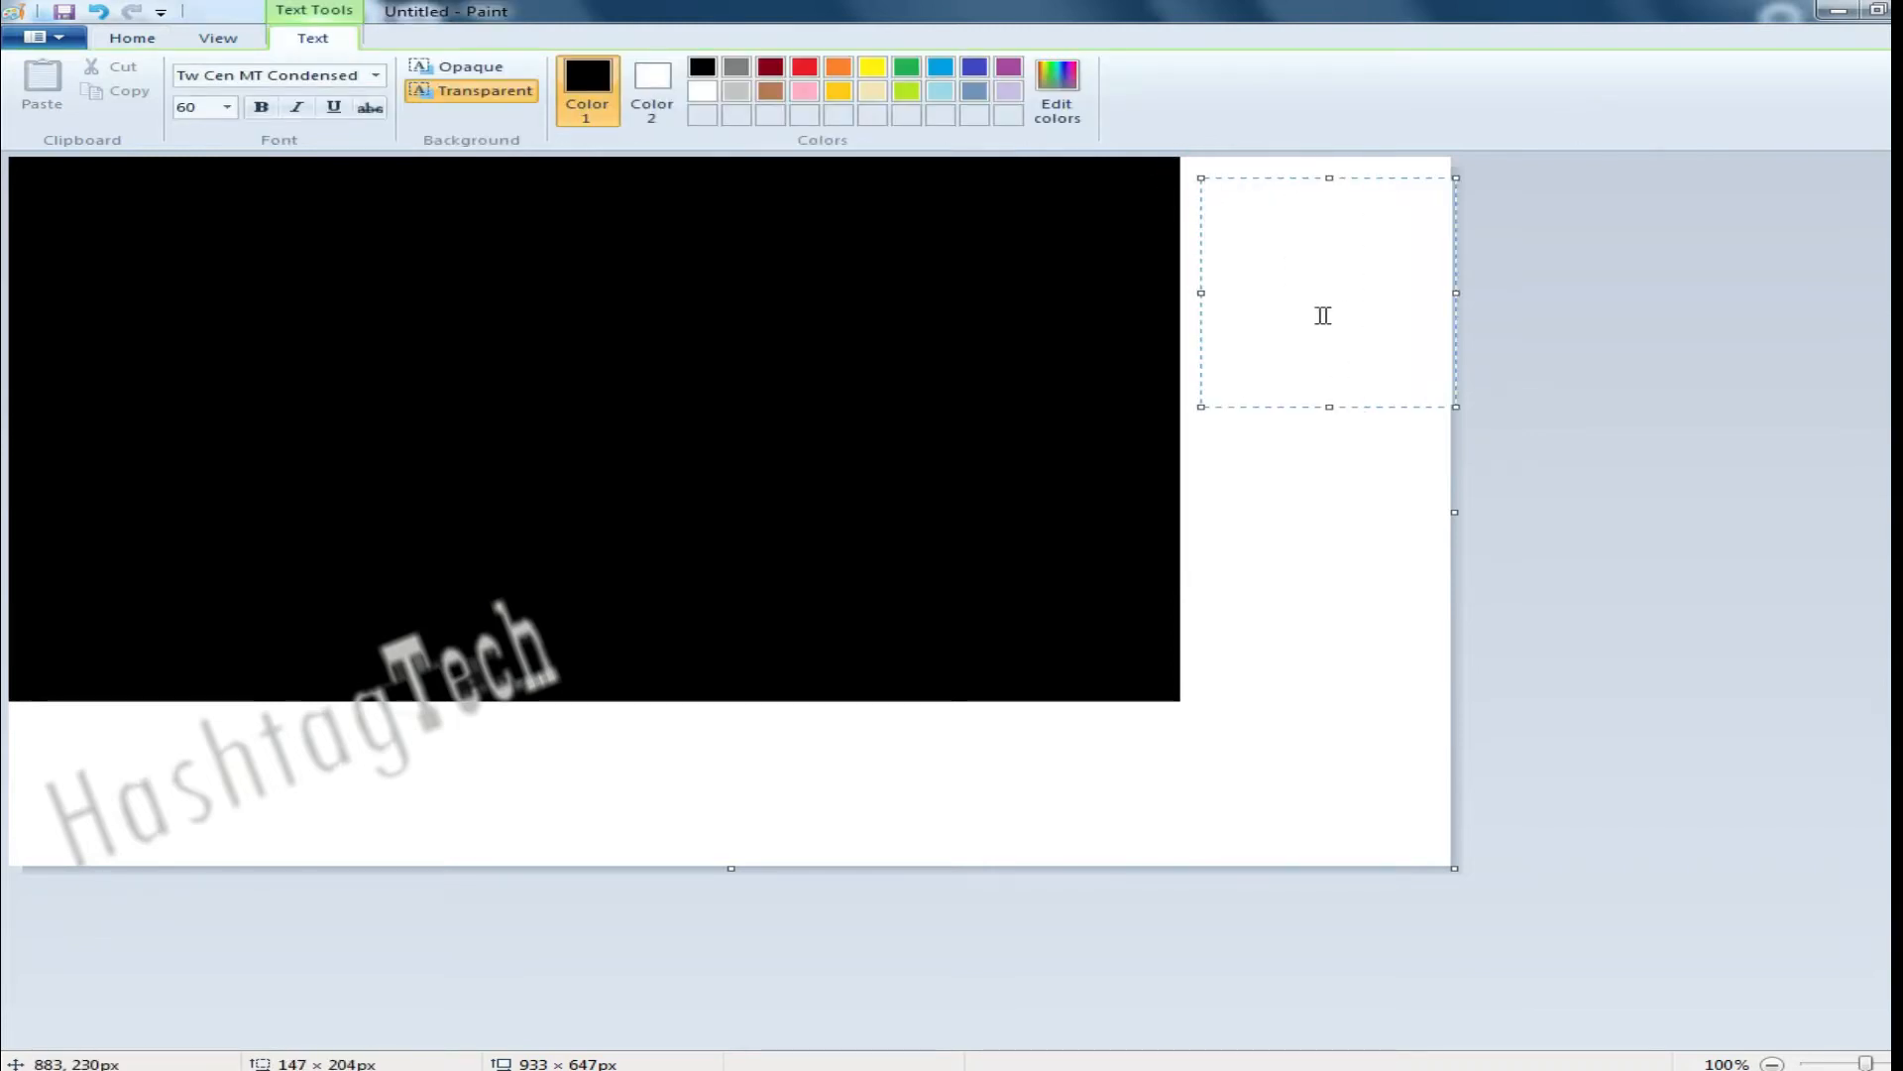
click(492, 236)
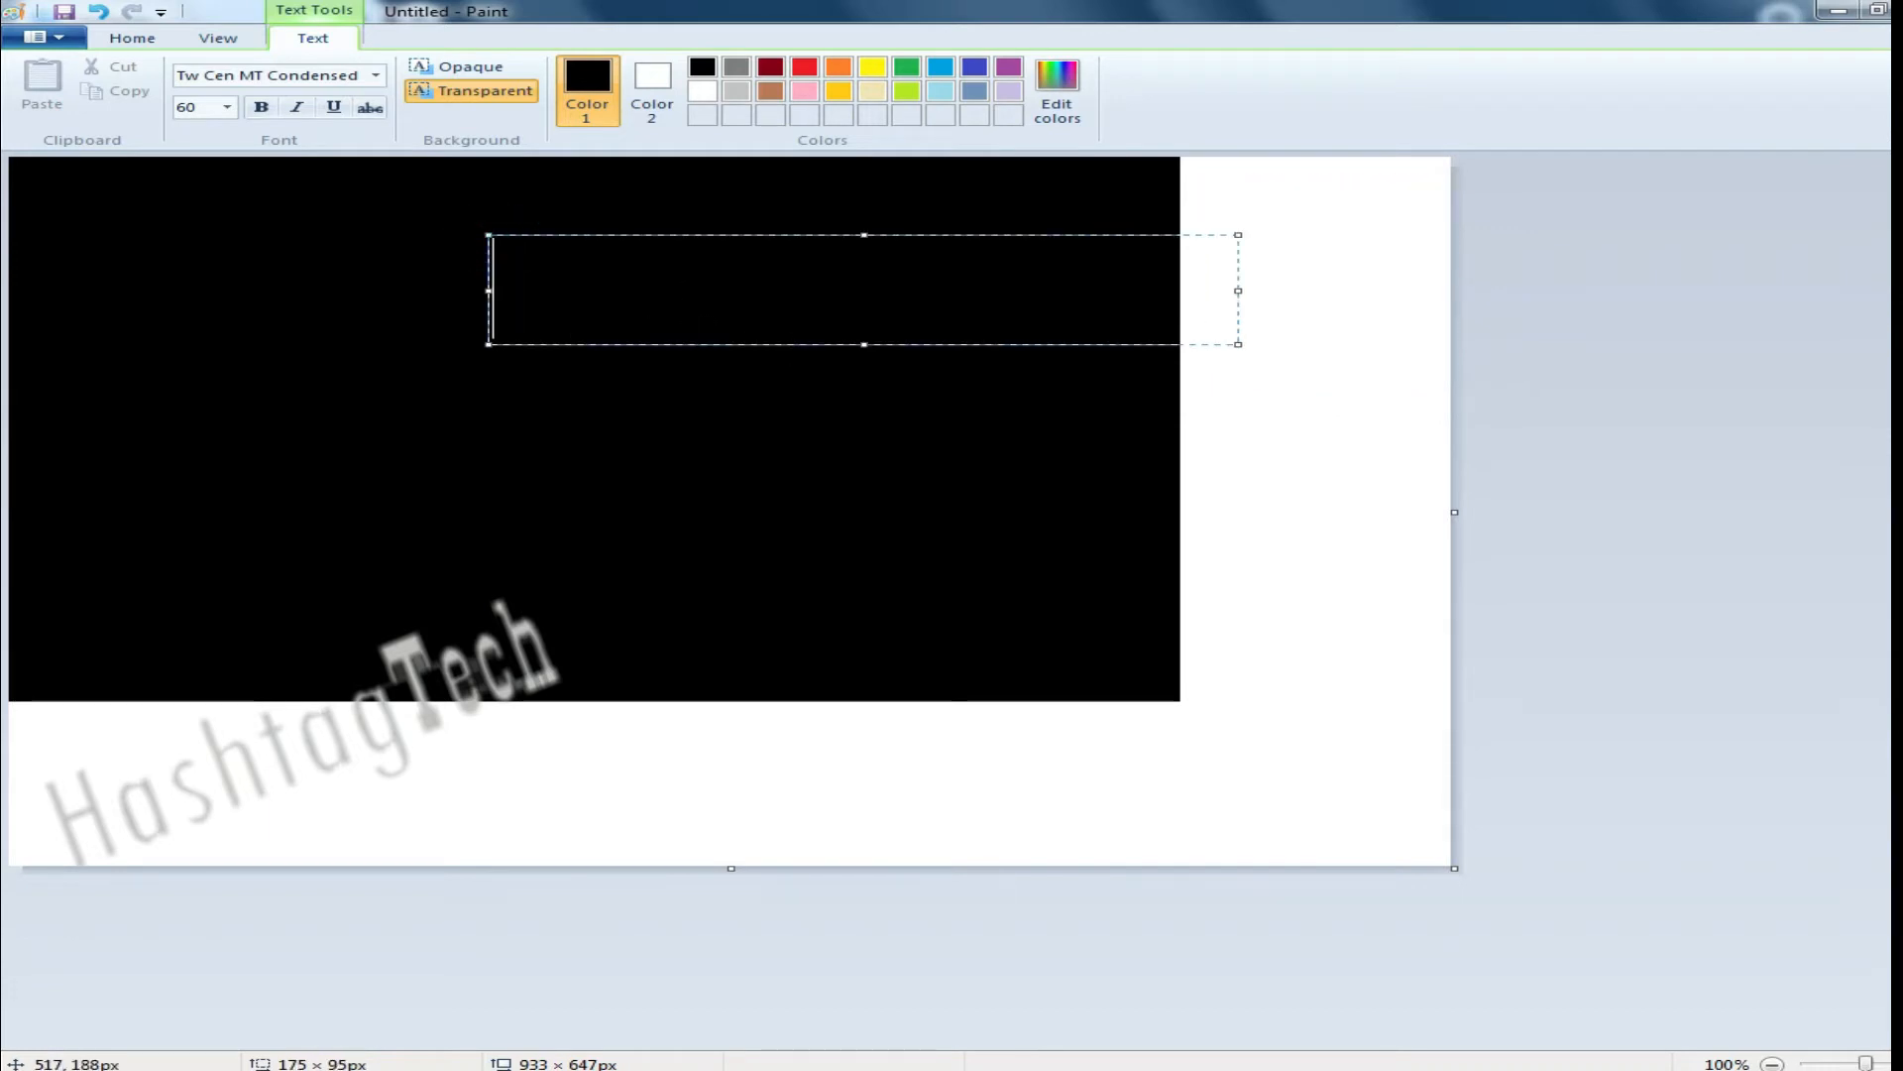
text(how copy a)
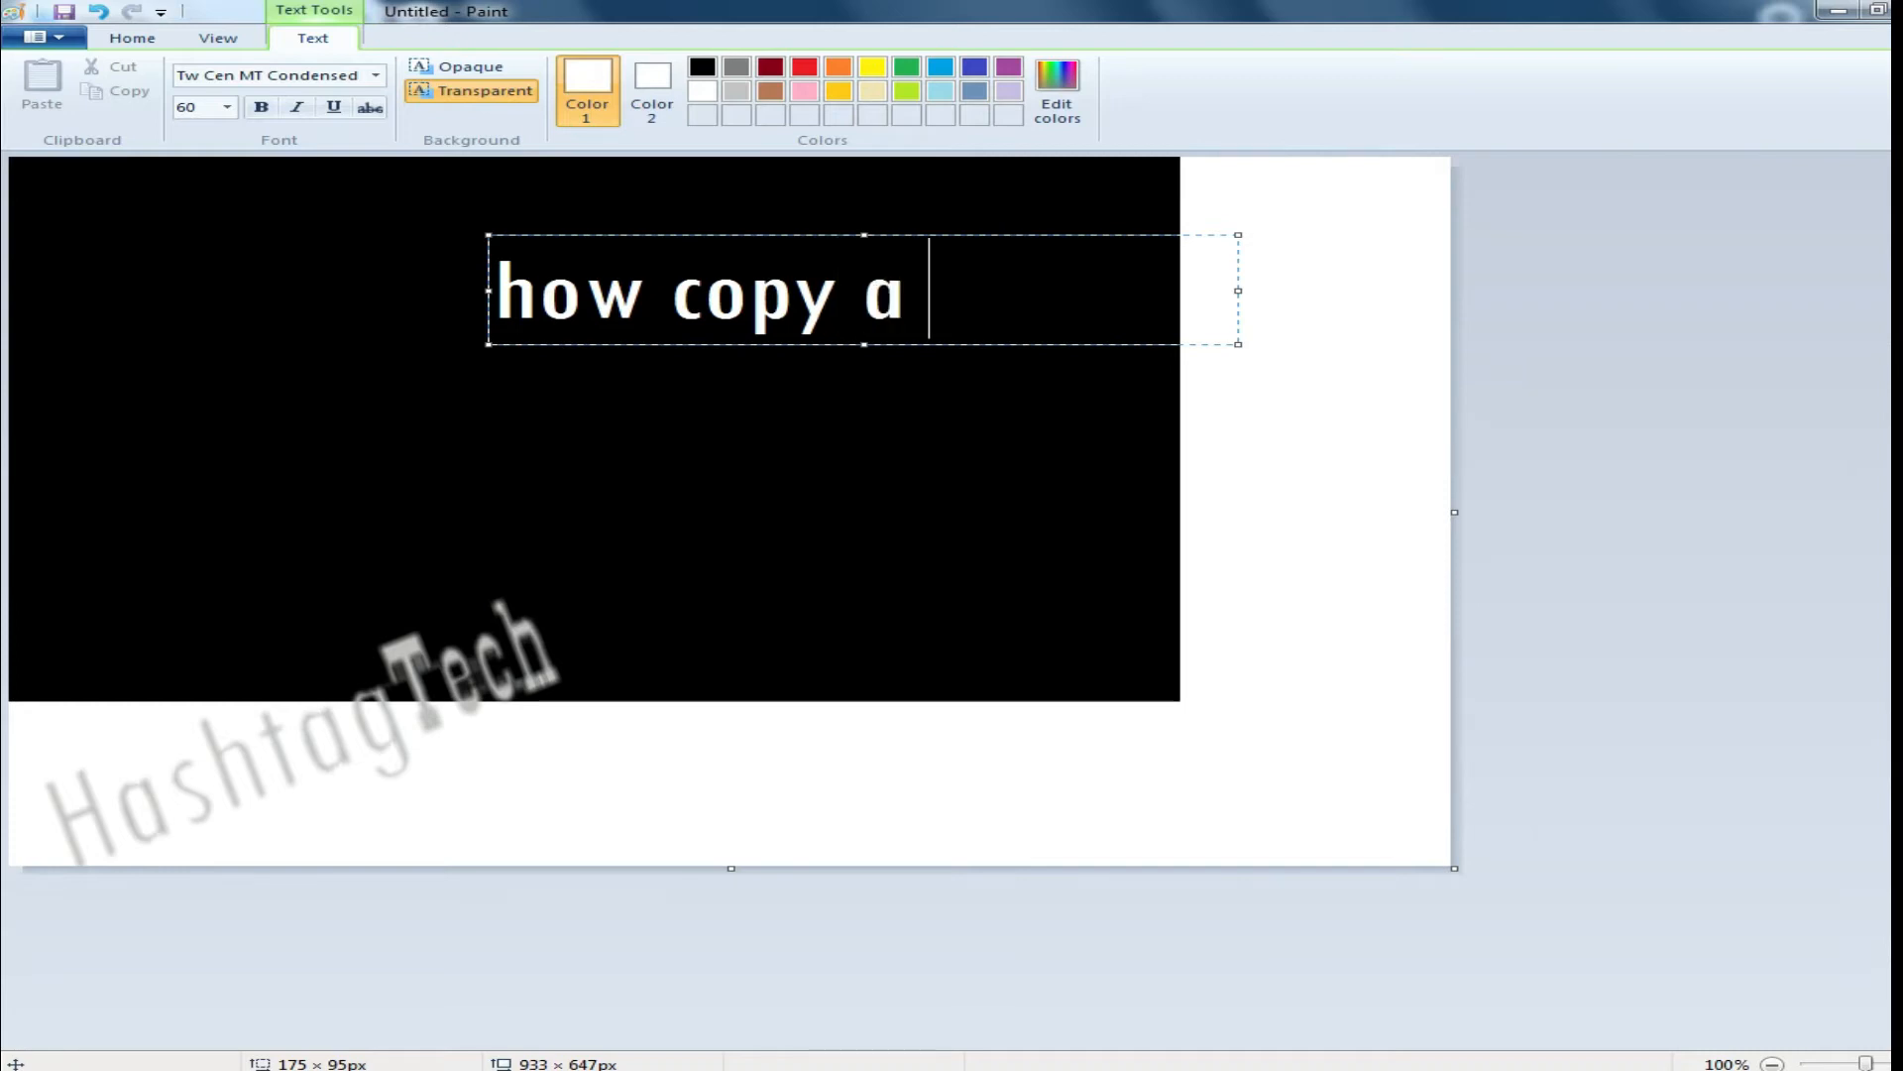
text( image)
key(Return)
text(withou)
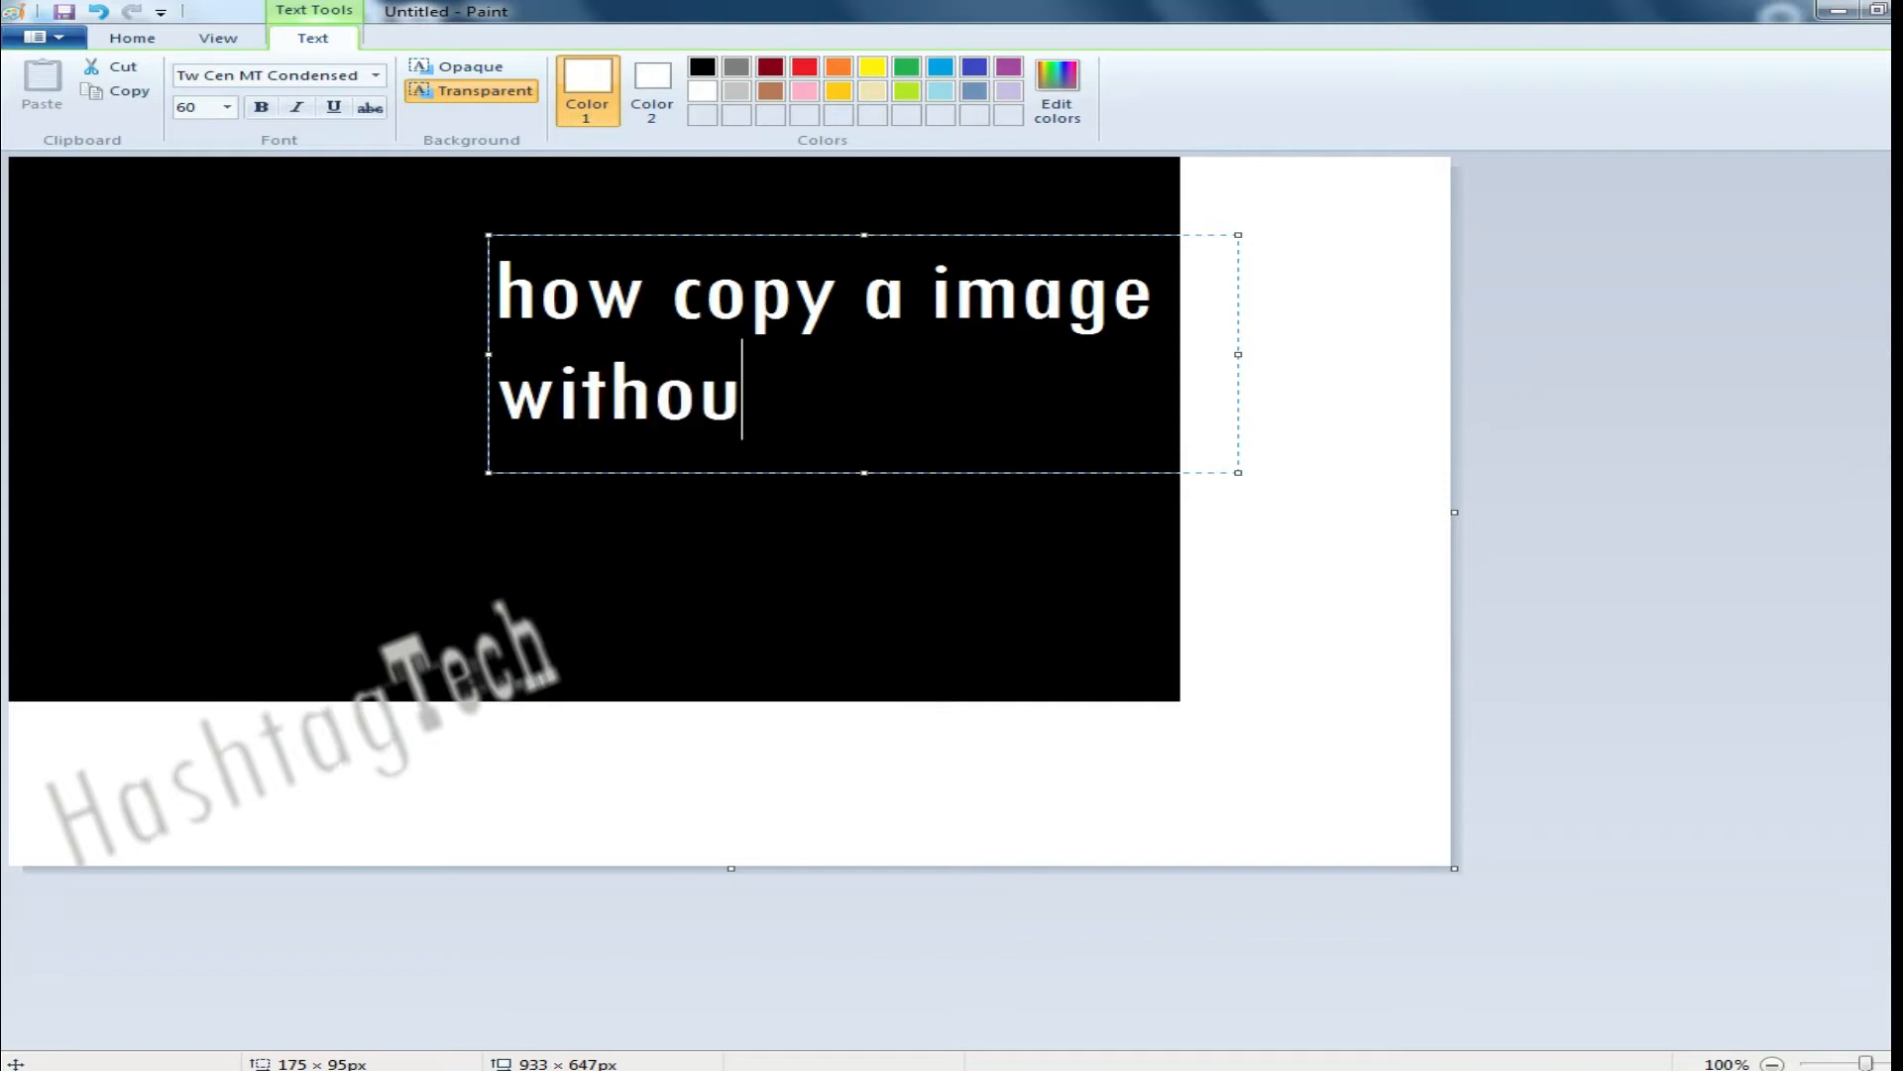
text(t background)
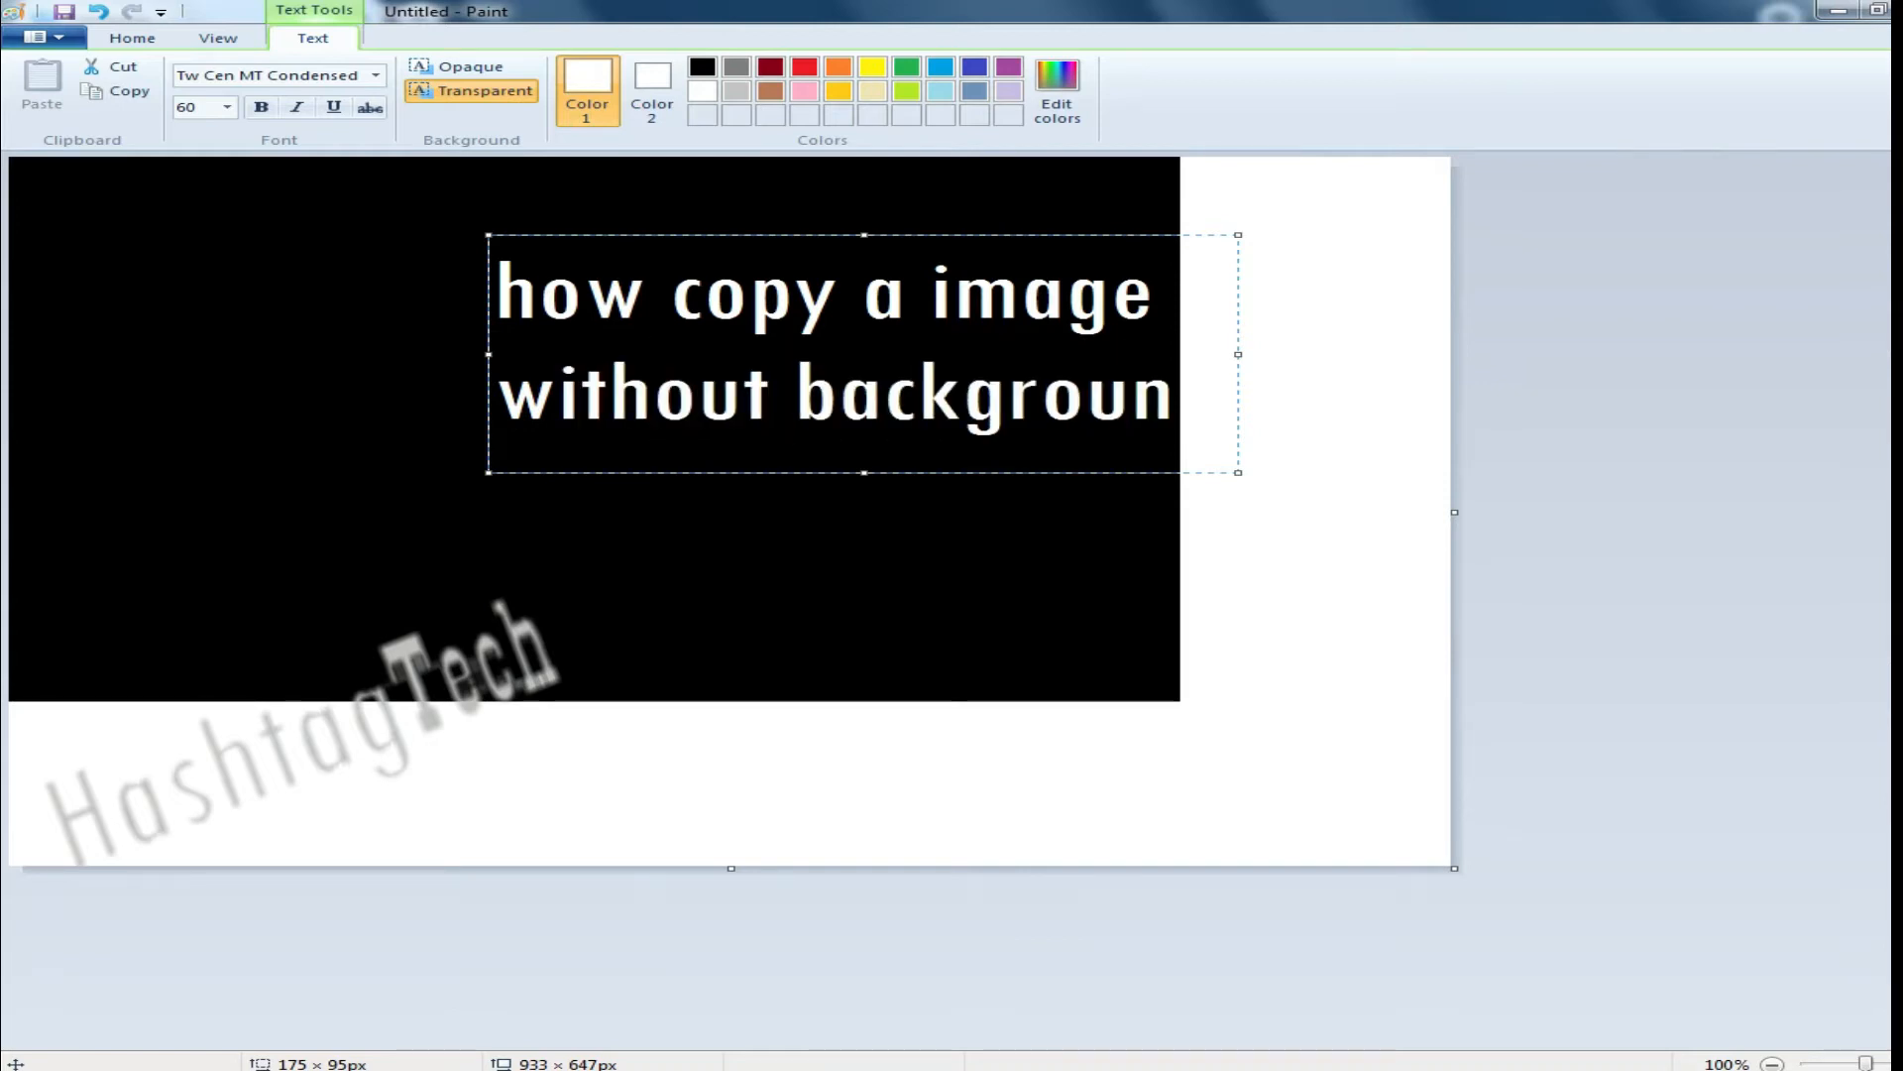
drag(802, 234, 750, 189)
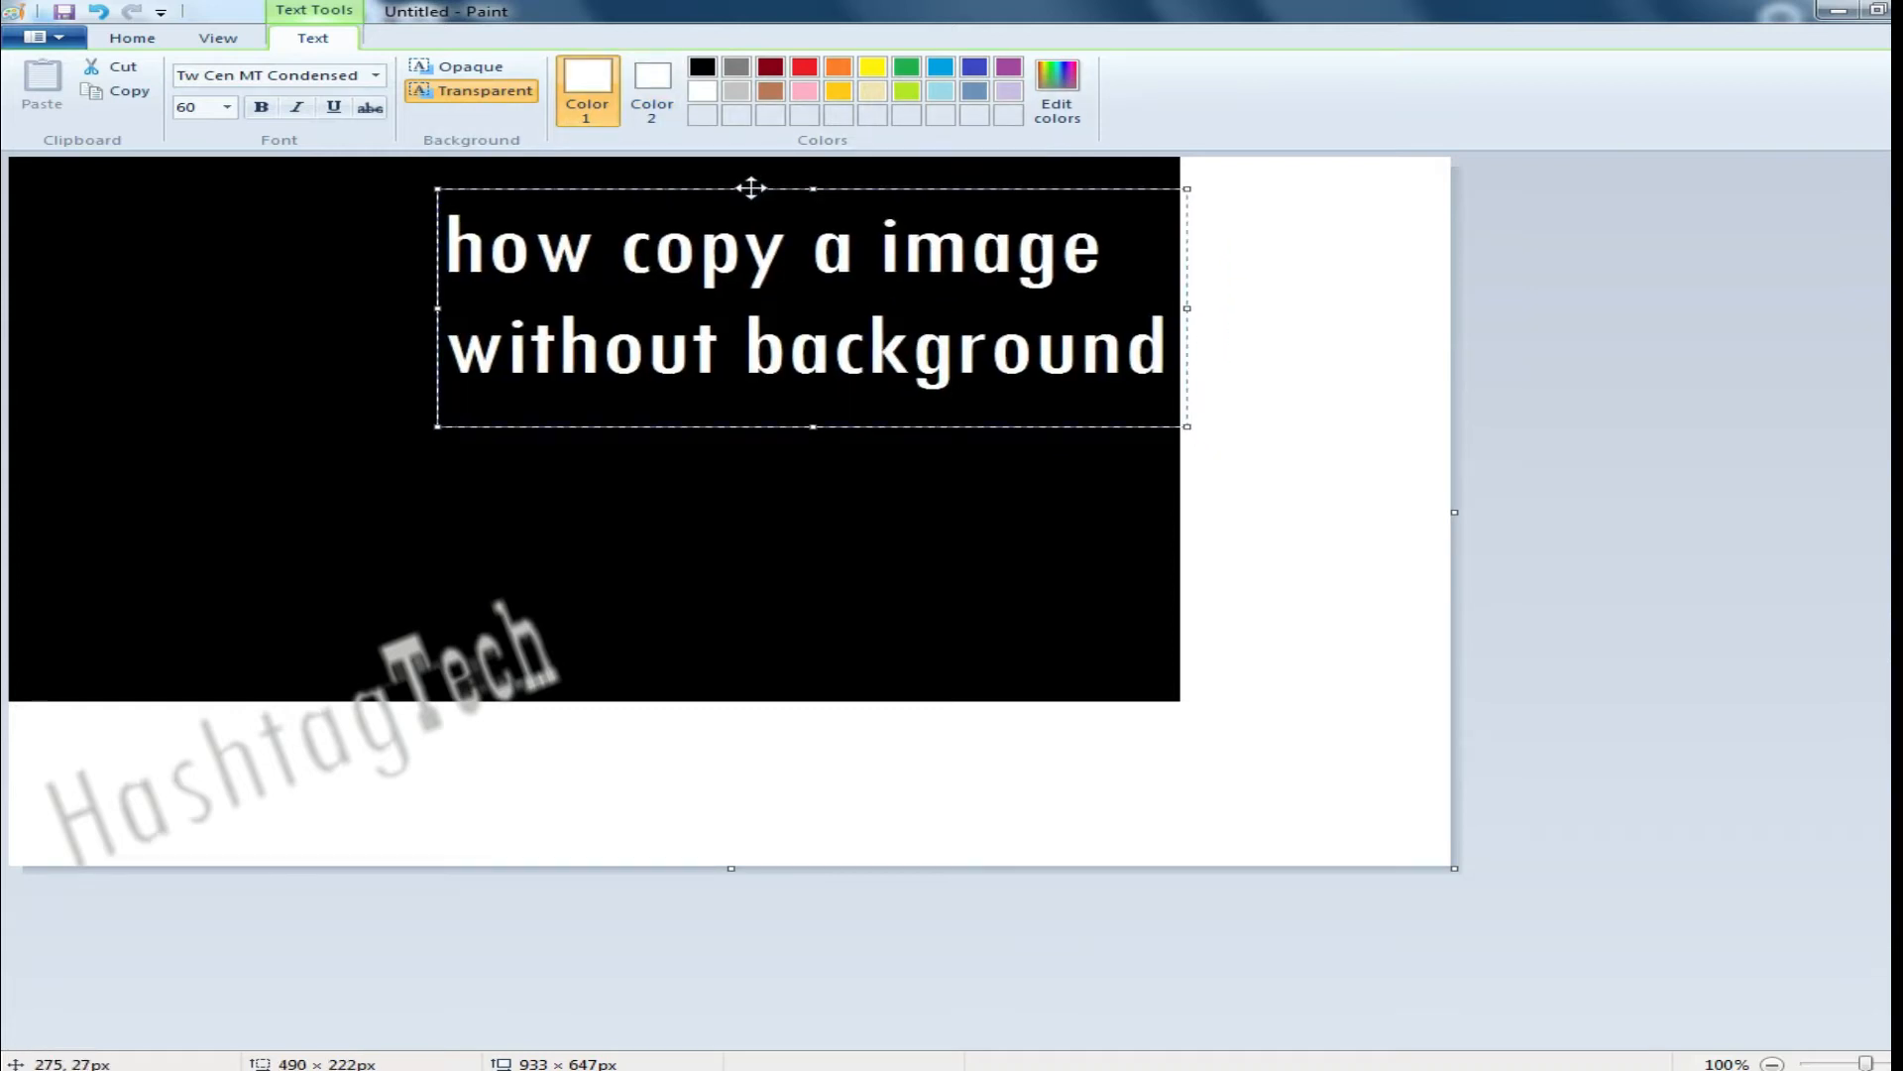
click(736, 509)
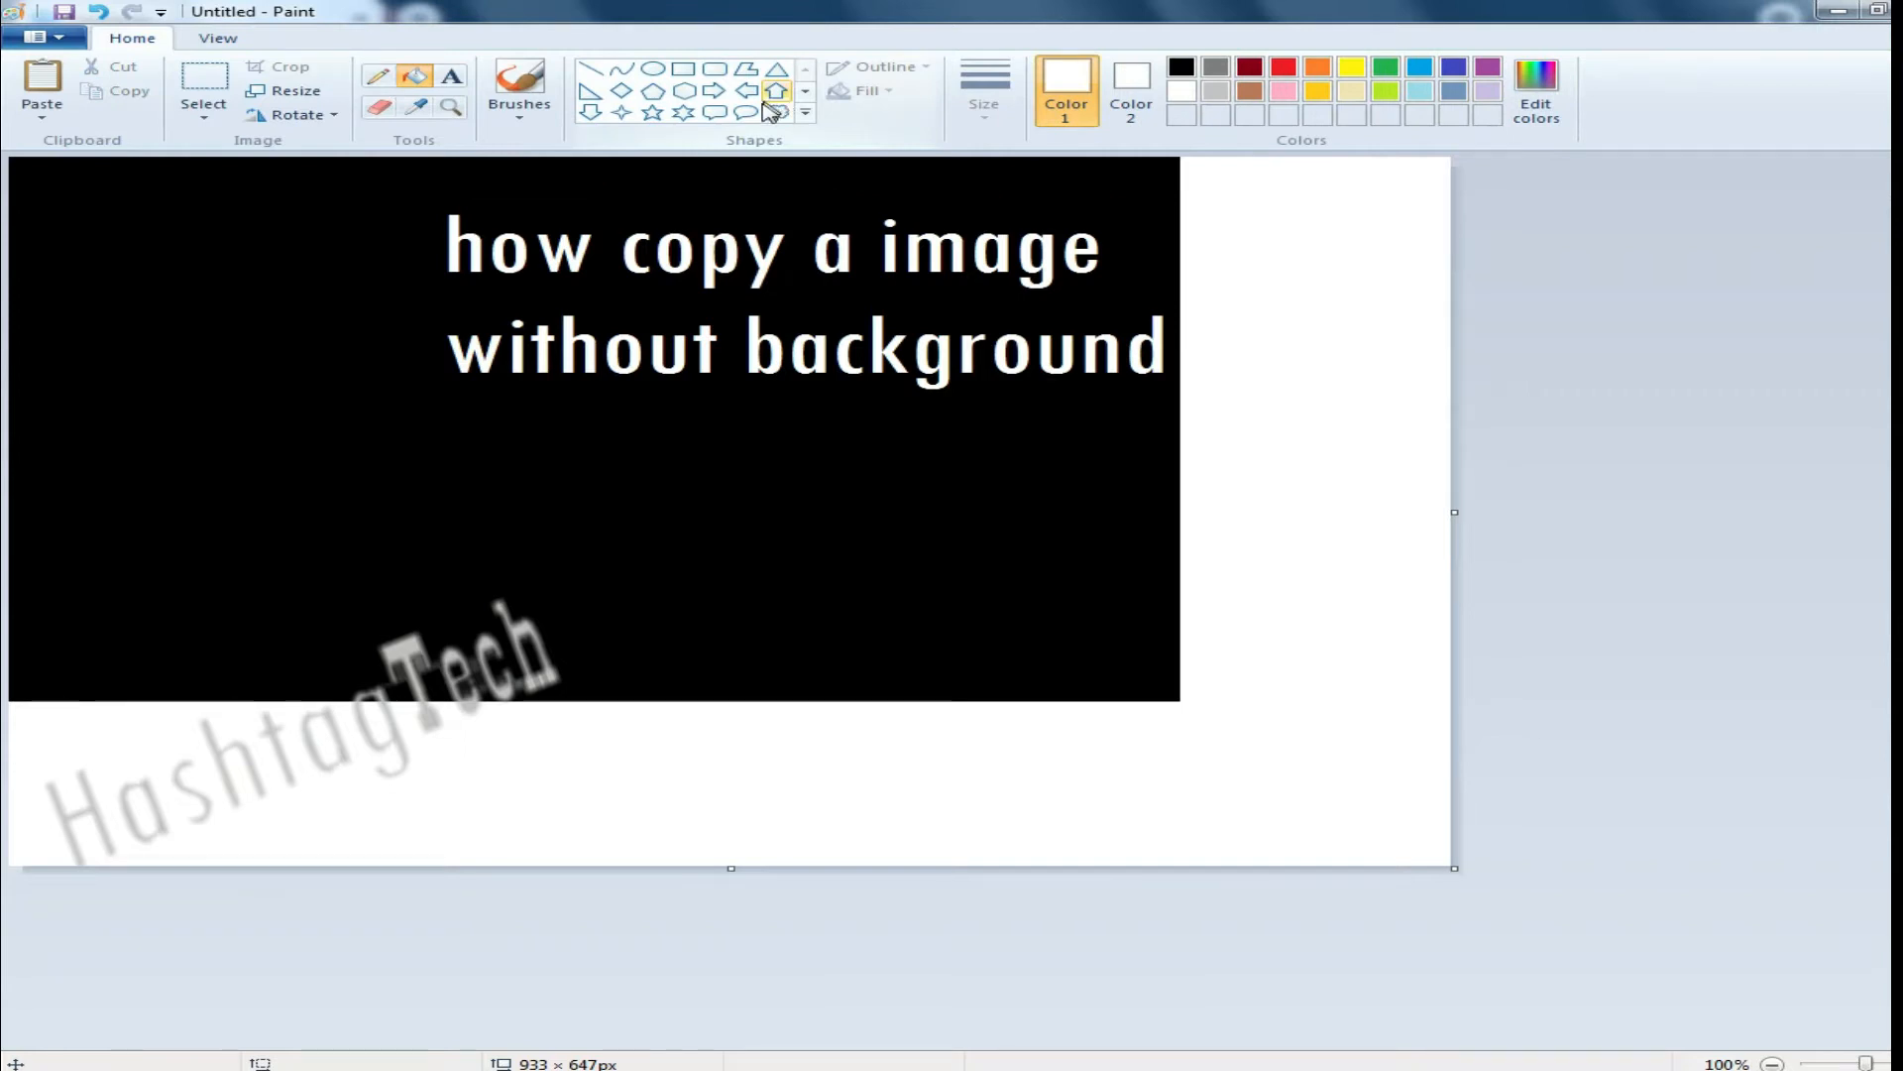
Step: Draw a white oval callout about 131 × 149 px in the black area, beside the text
click(745, 112)
drag(91, 319, 292, 480)
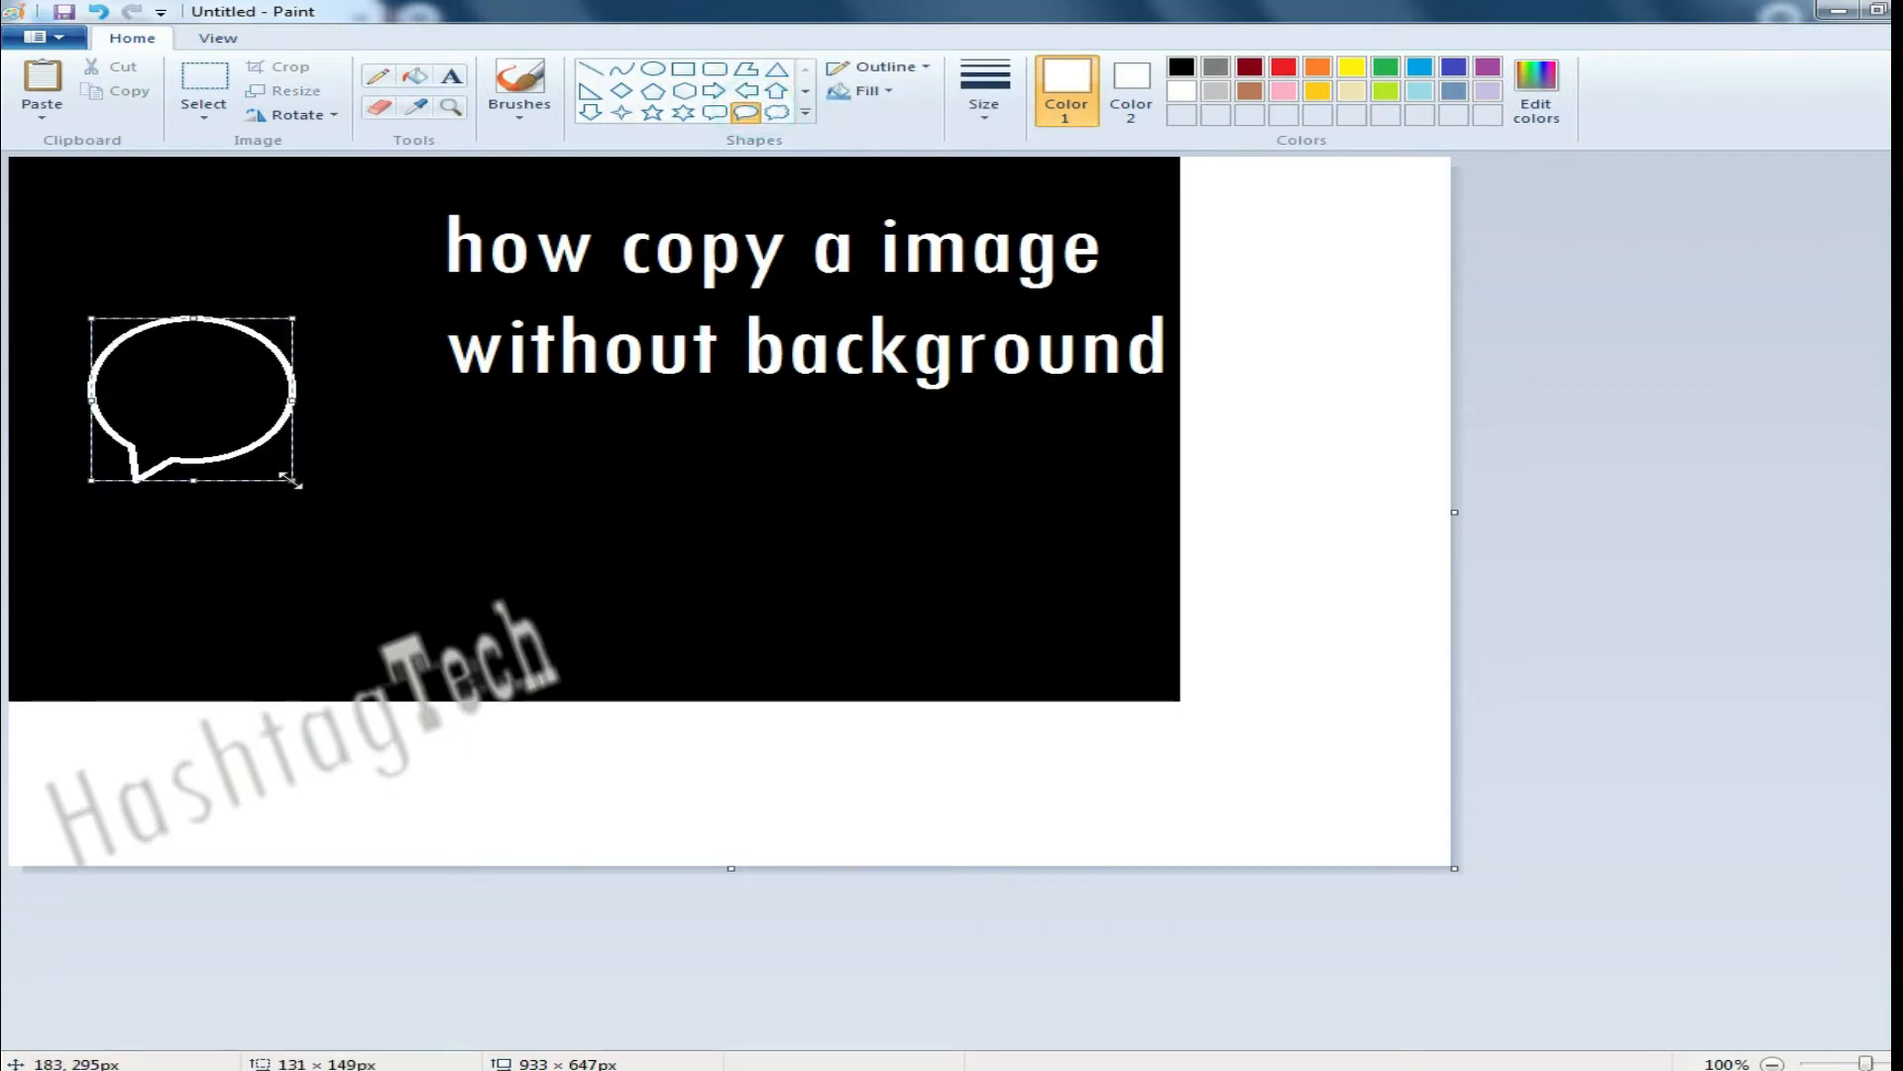
click(211, 115)
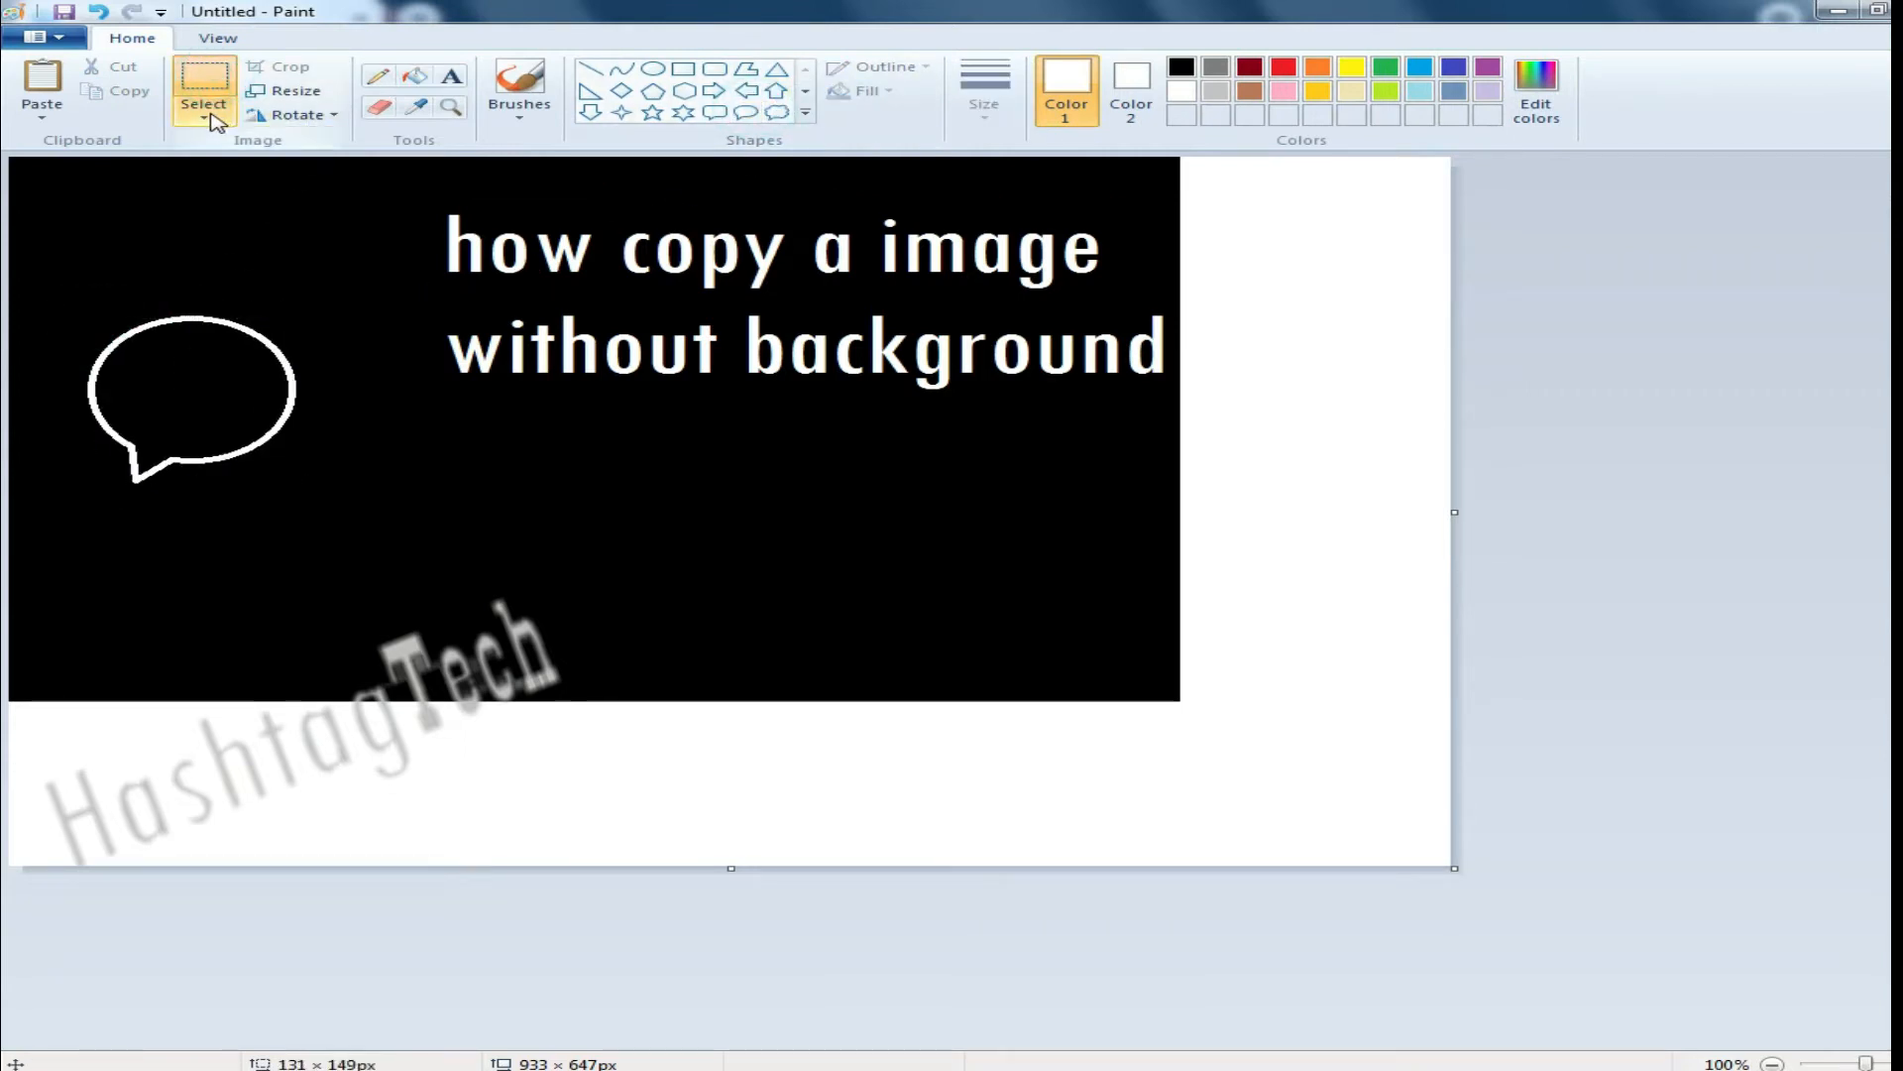
drag(15, 272, 363, 575)
mouse_move(273, 458)
mouse_down()
mouse_move(1222, 537)
mouse_move(1307, 500)
mouse_move(1330, 663)
mouse_move(1197, 724)
mouse_move(1266, 678)
mouse_move(507, 452)
mouse_move(239, 469)
mouse_up()
click(109, 278)
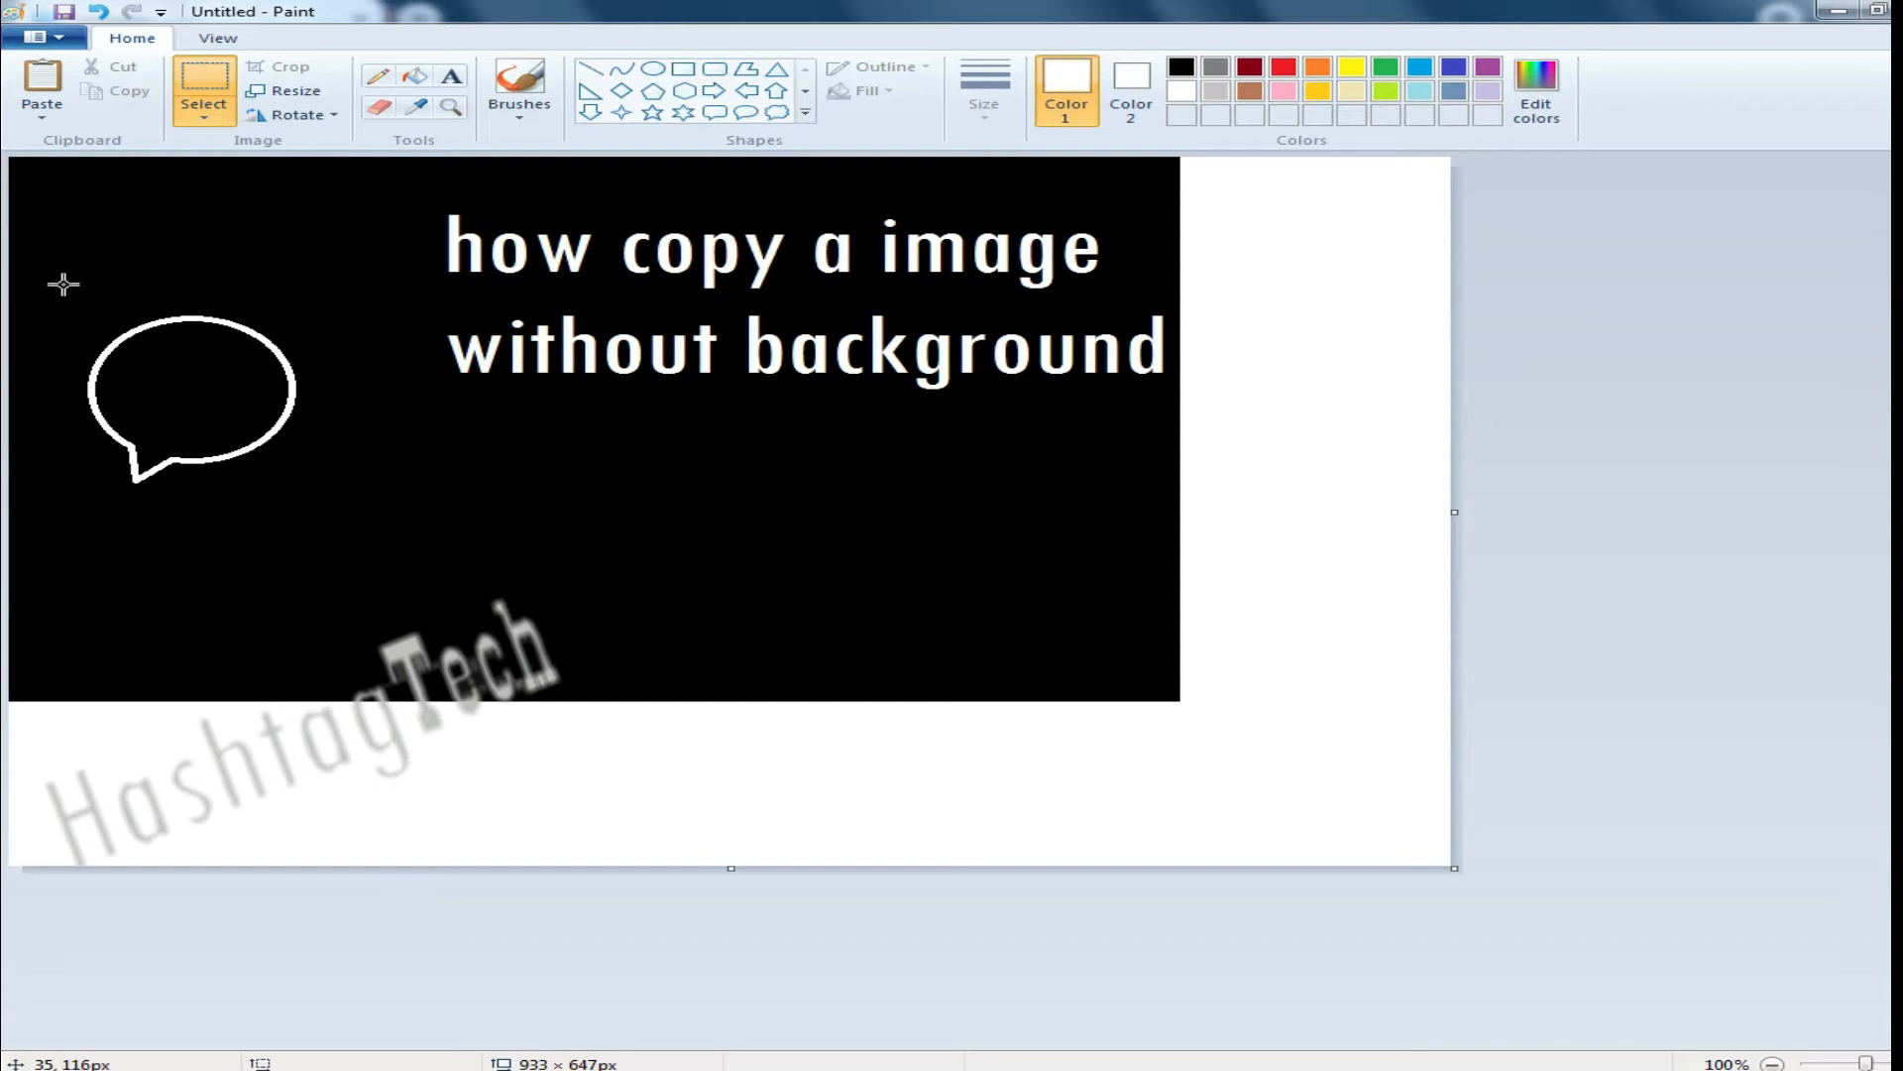
click(203, 111)
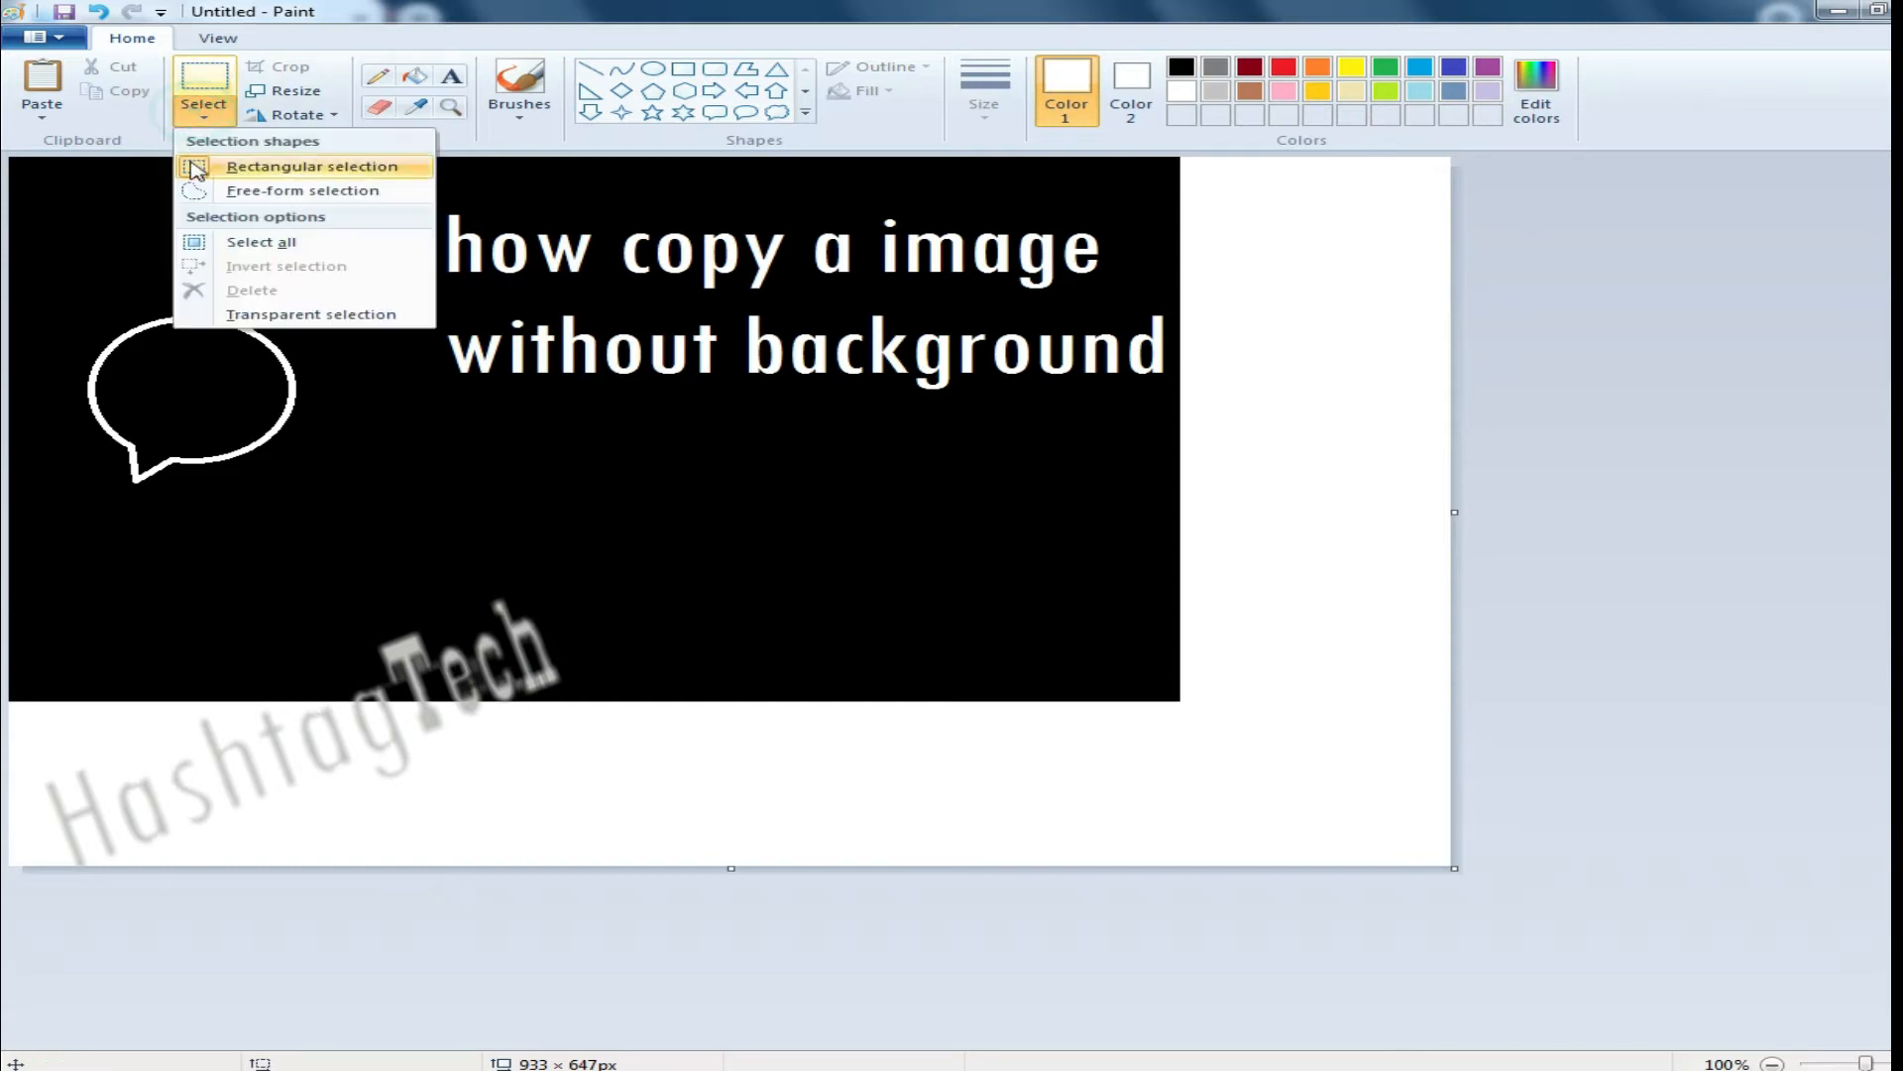
click(1324, 292)
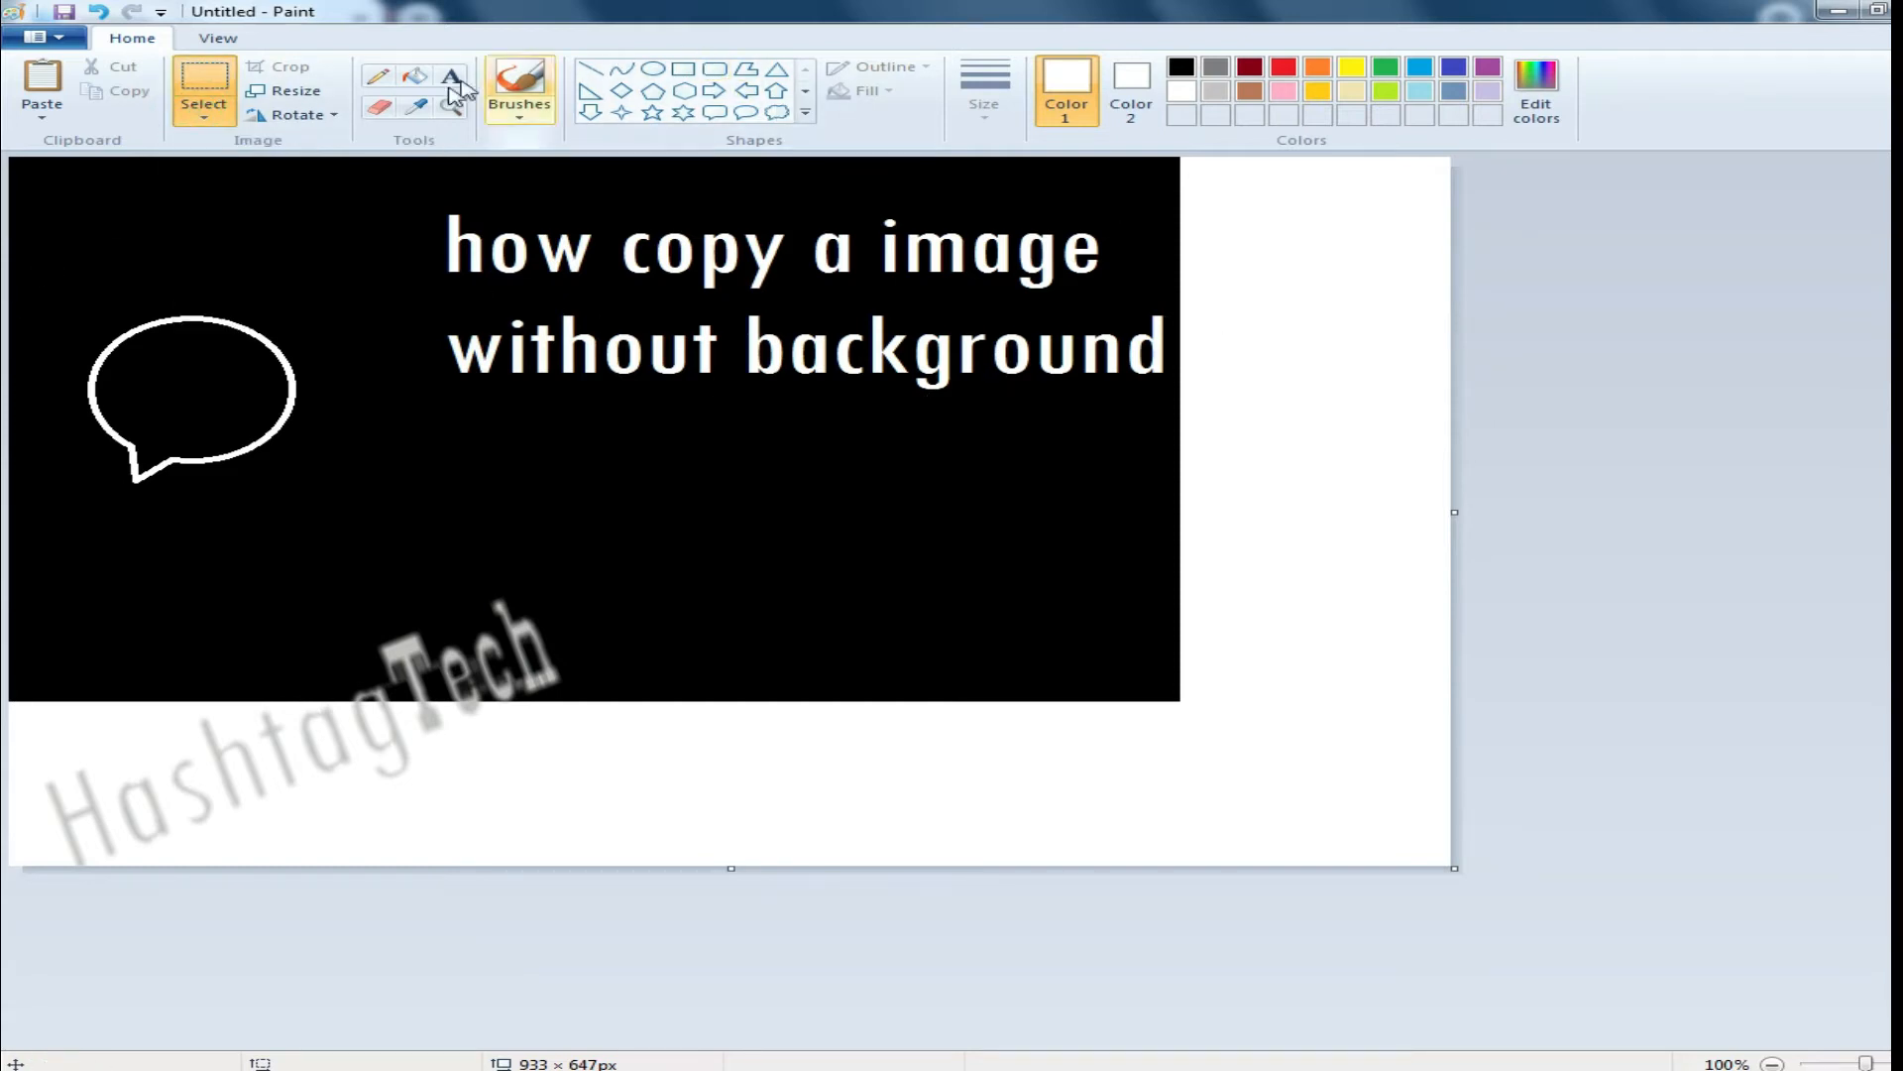
Step: Fill the white border area around the black rectangle with red
click(415, 76)
click(1284, 66)
click(1329, 355)
Step: Turn on transparent selection for the selection tool
click(203, 79)
click(205, 115)
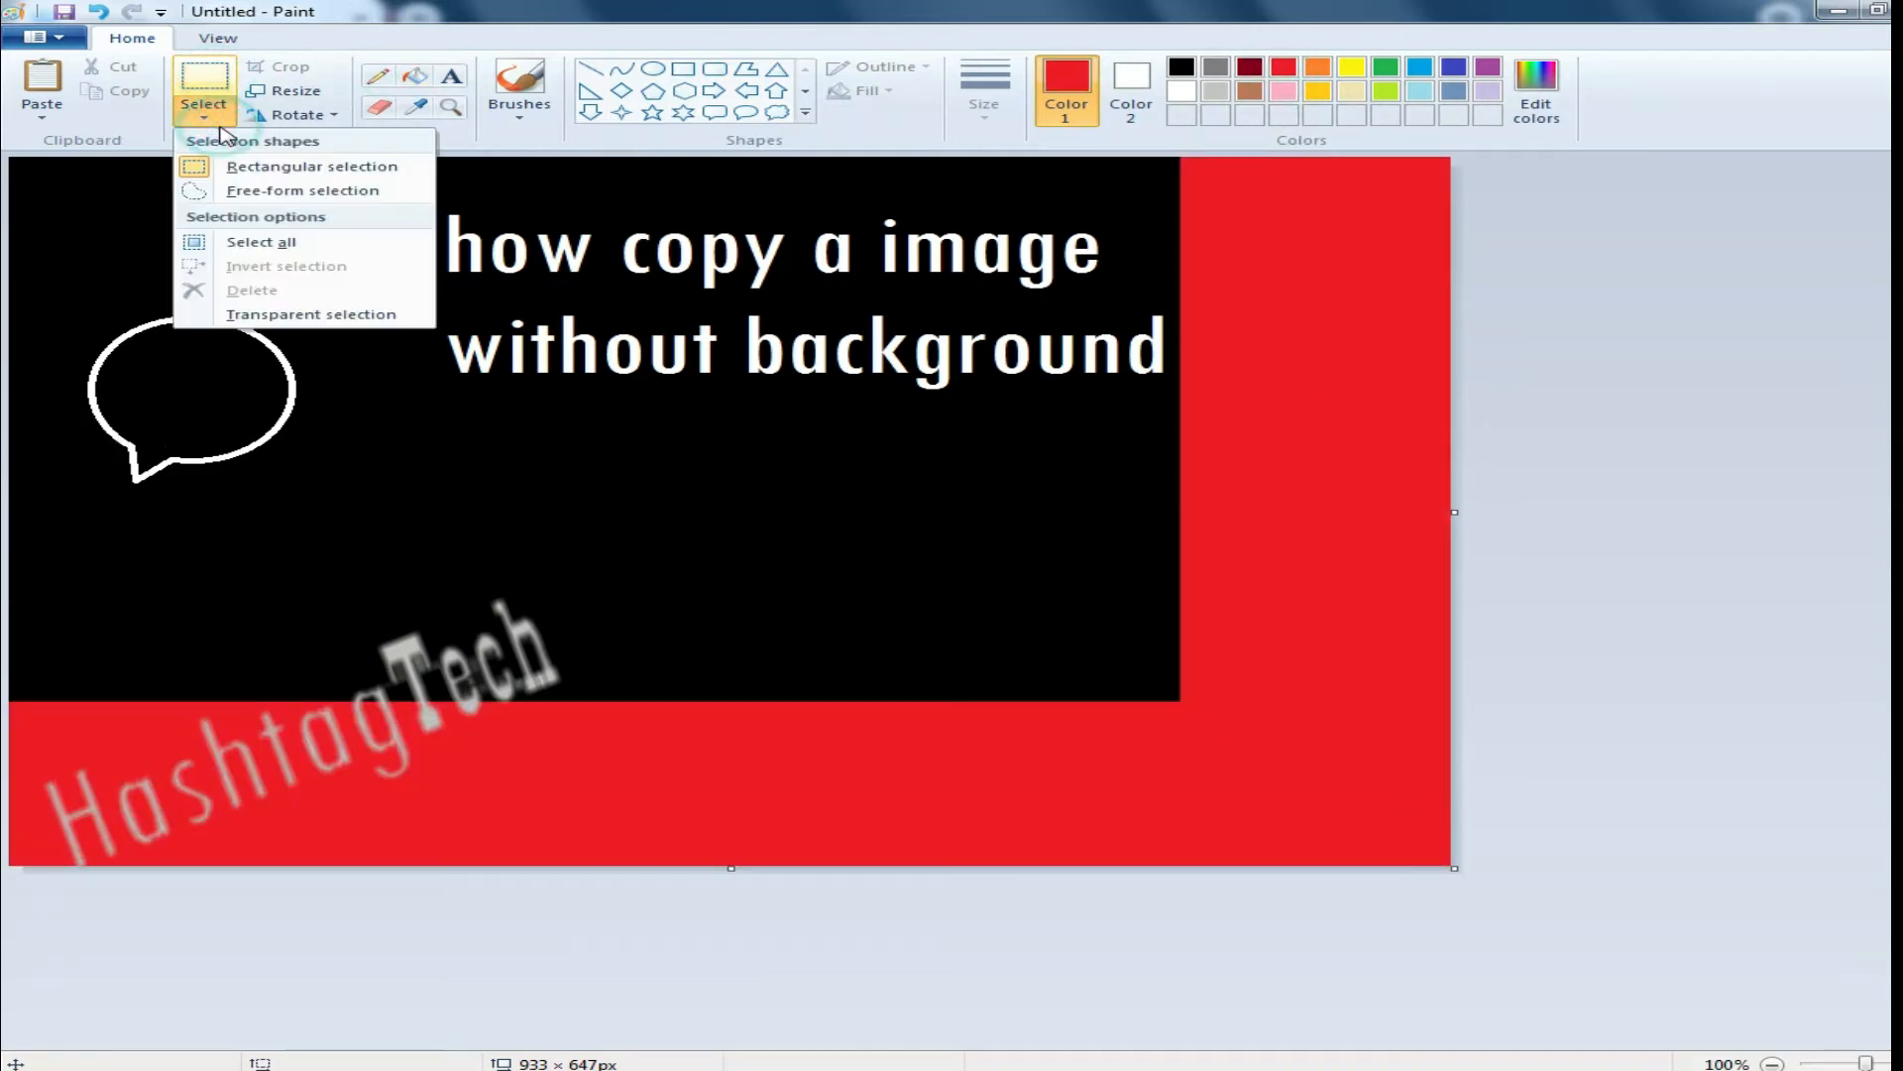
click(264, 310)
Step: Try to move the oval callout as a selection, and undo the move
drag(58, 279, 336, 501)
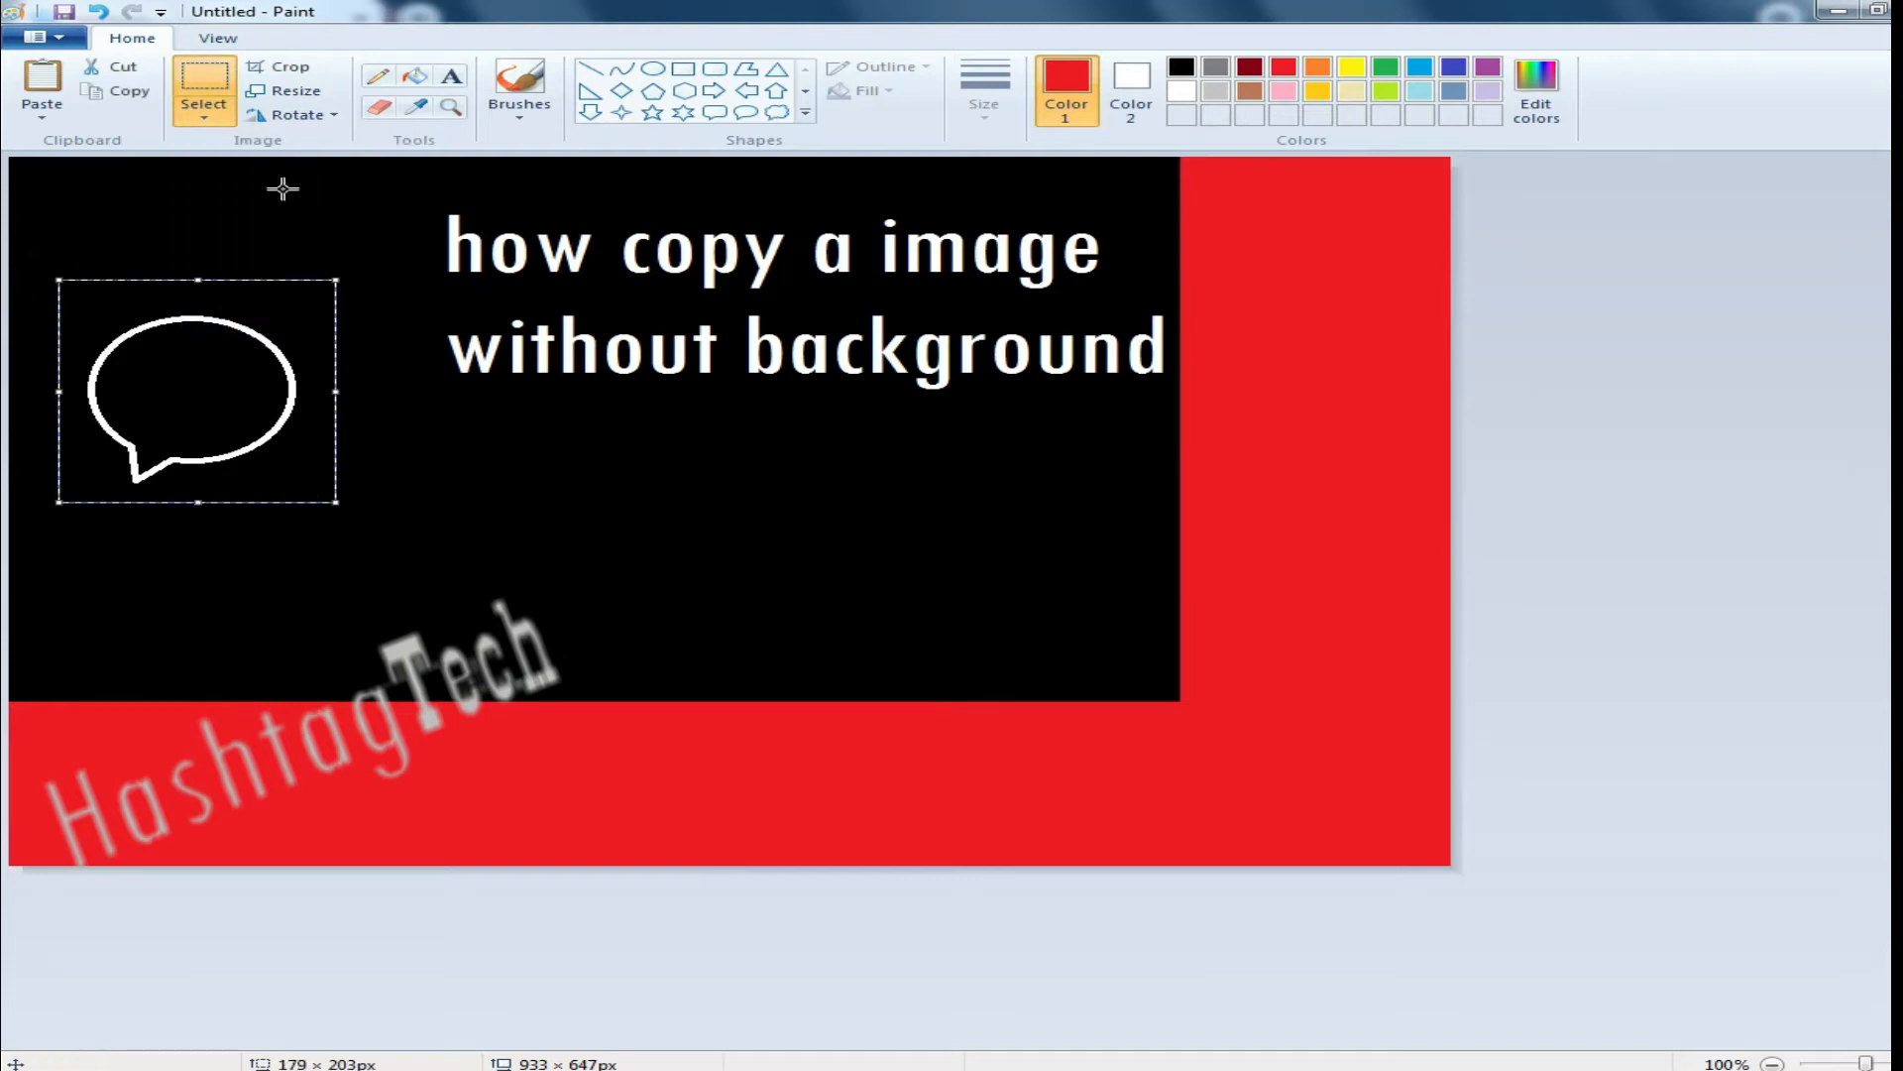
click(208, 117)
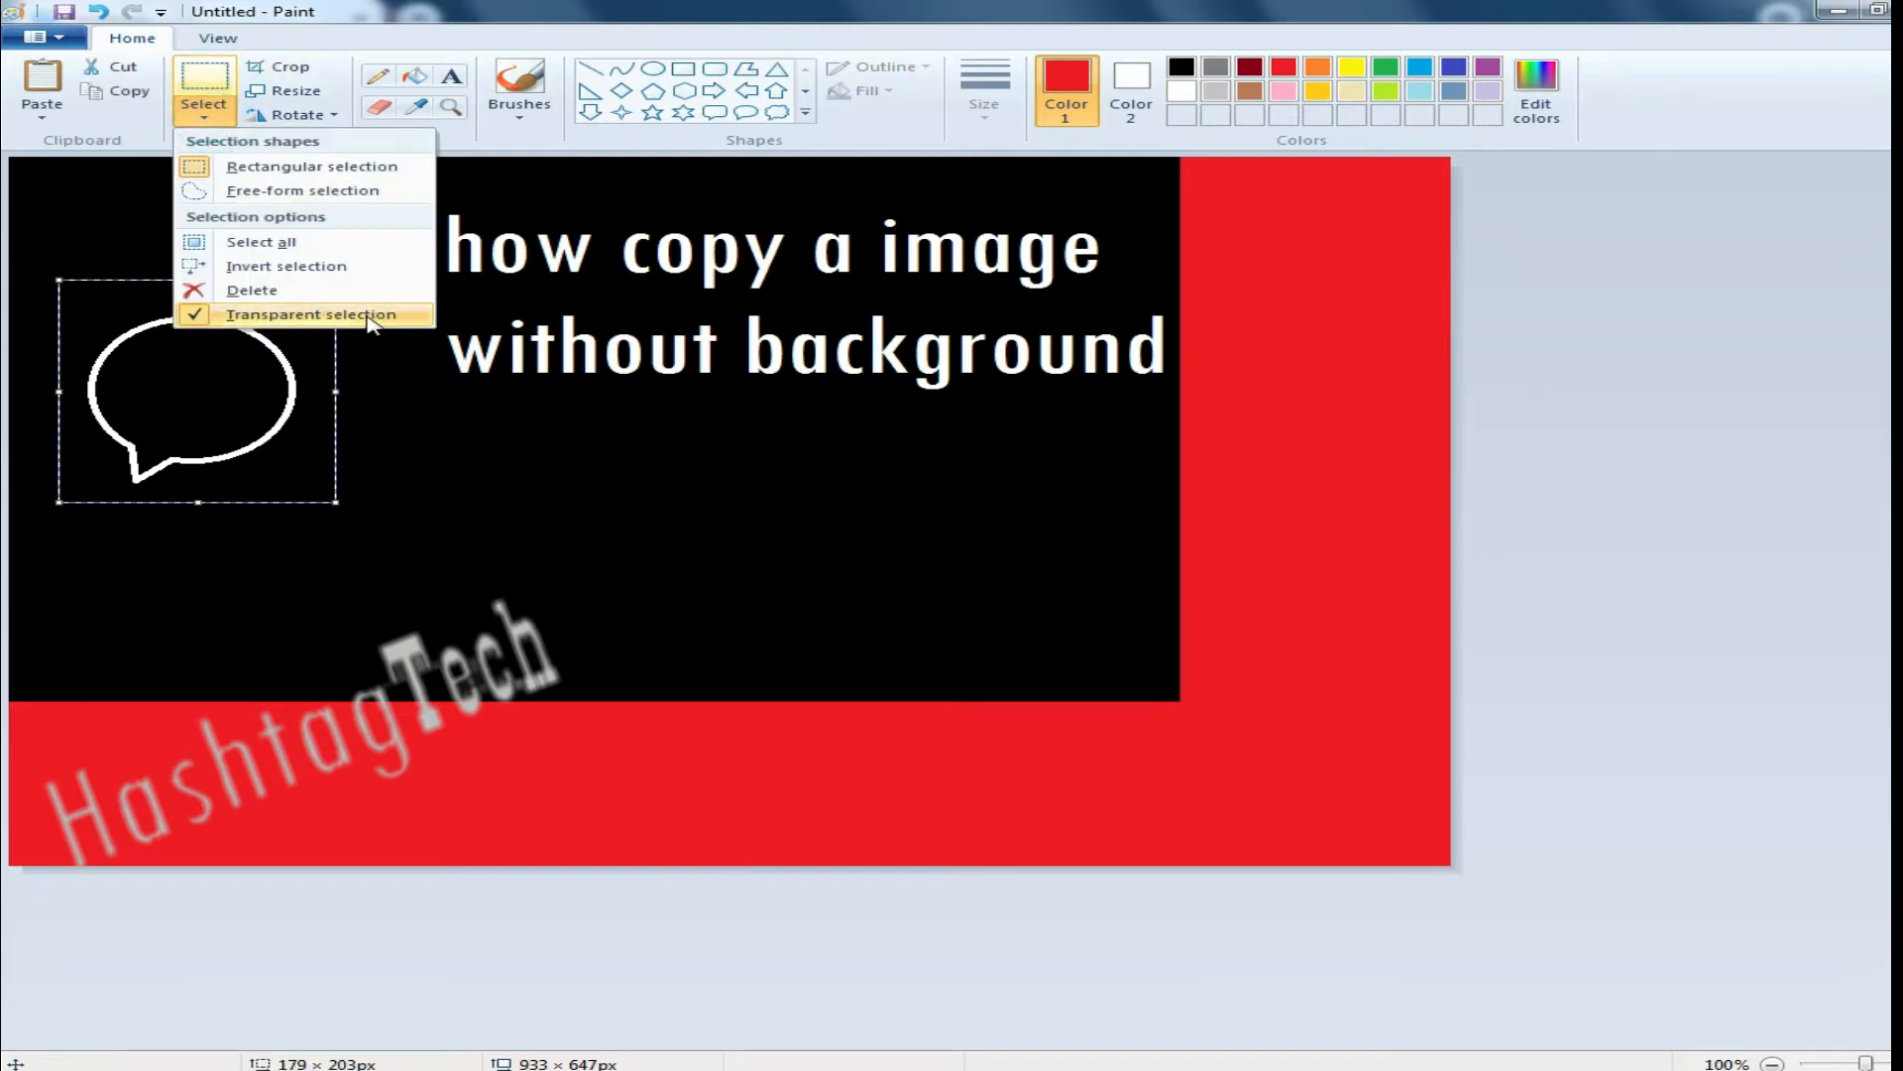
click(312, 314)
mouse_move(191, 357)
mouse_down()
mouse_move(497, 484)
mouse_move(642, 630)
mouse_move(595, 718)
mouse_move(1151, 655)
mouse_move(1278, 446)
mouse_move(1330, 421)
mouse_move(314, 361)
mouse_move(264, 366)
mouse_move(263, 395)
mouse_move(271, 330)
mouse_move(234, 340)
mouse_move(212, 348)
mouse_move(337, 749)
mouse_move(562, 746)
mouse_move(1262, 476)
mouse_move(1126, 476)
mouse_move(531, 374)
mouse_move(701, 264)
mouse_move(854, 310)
mouse_move(943, 294)
mouse_move(178, 363)
mouse_up()
key(ctrl+z)
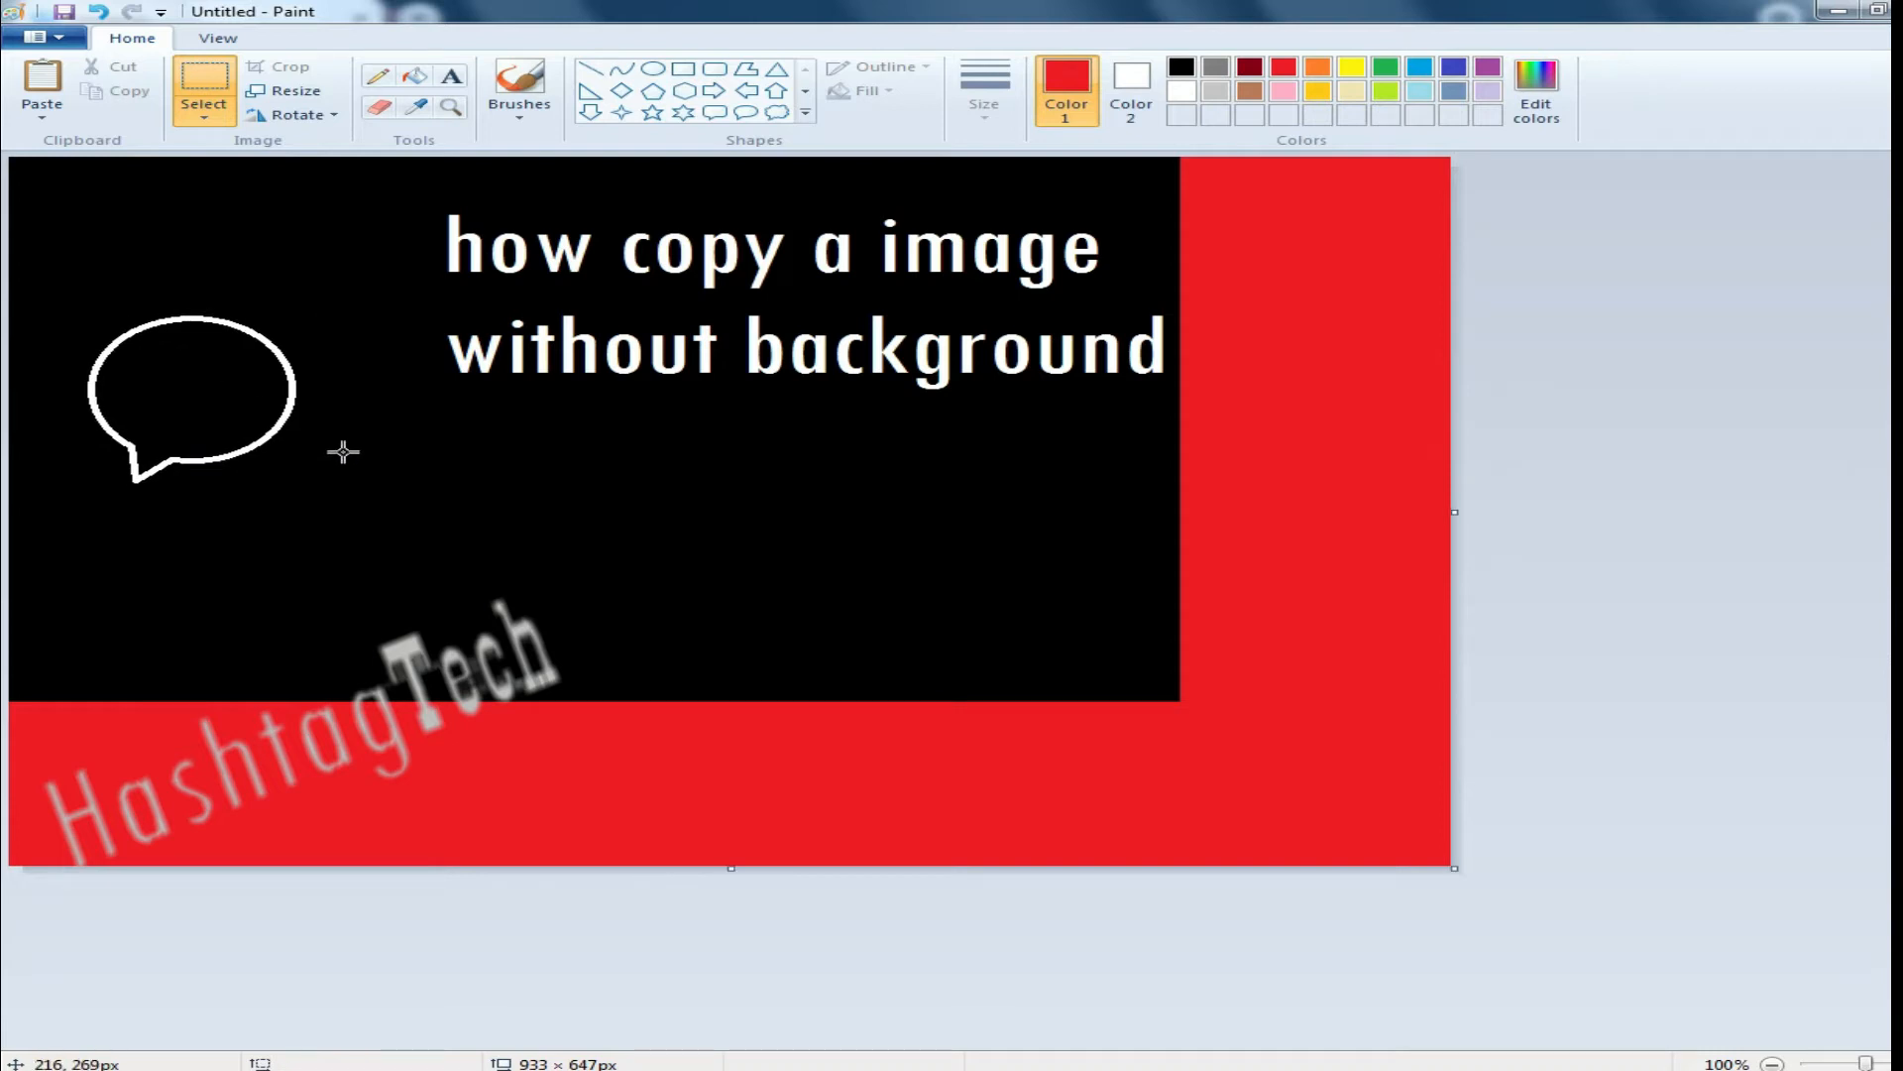
Step: Set Color 2 to black so it matches the background behind the callout
click(1140, 79)
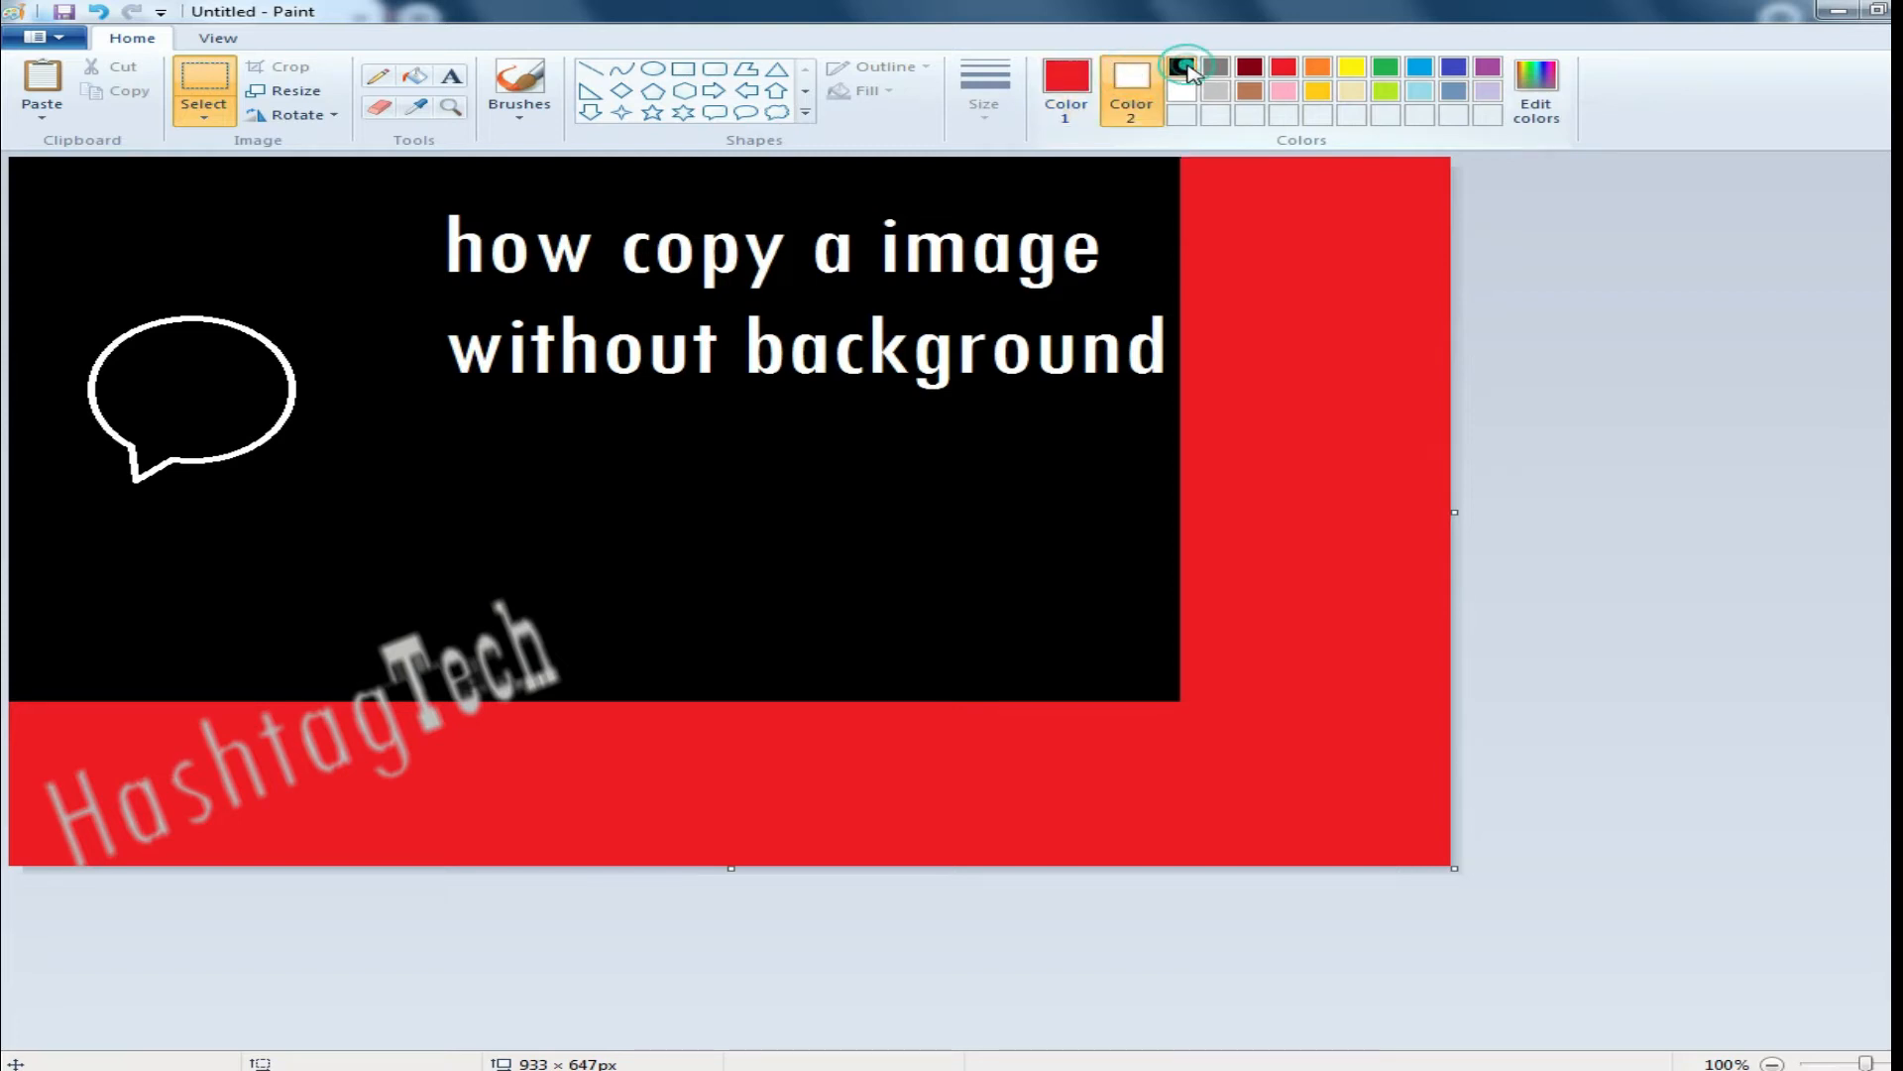
click(1182, 67)
Step: Move the oval callout as a transparent selection onto the edge between the black and red areas, and undo the move
drag(31, 279, 347, 527)
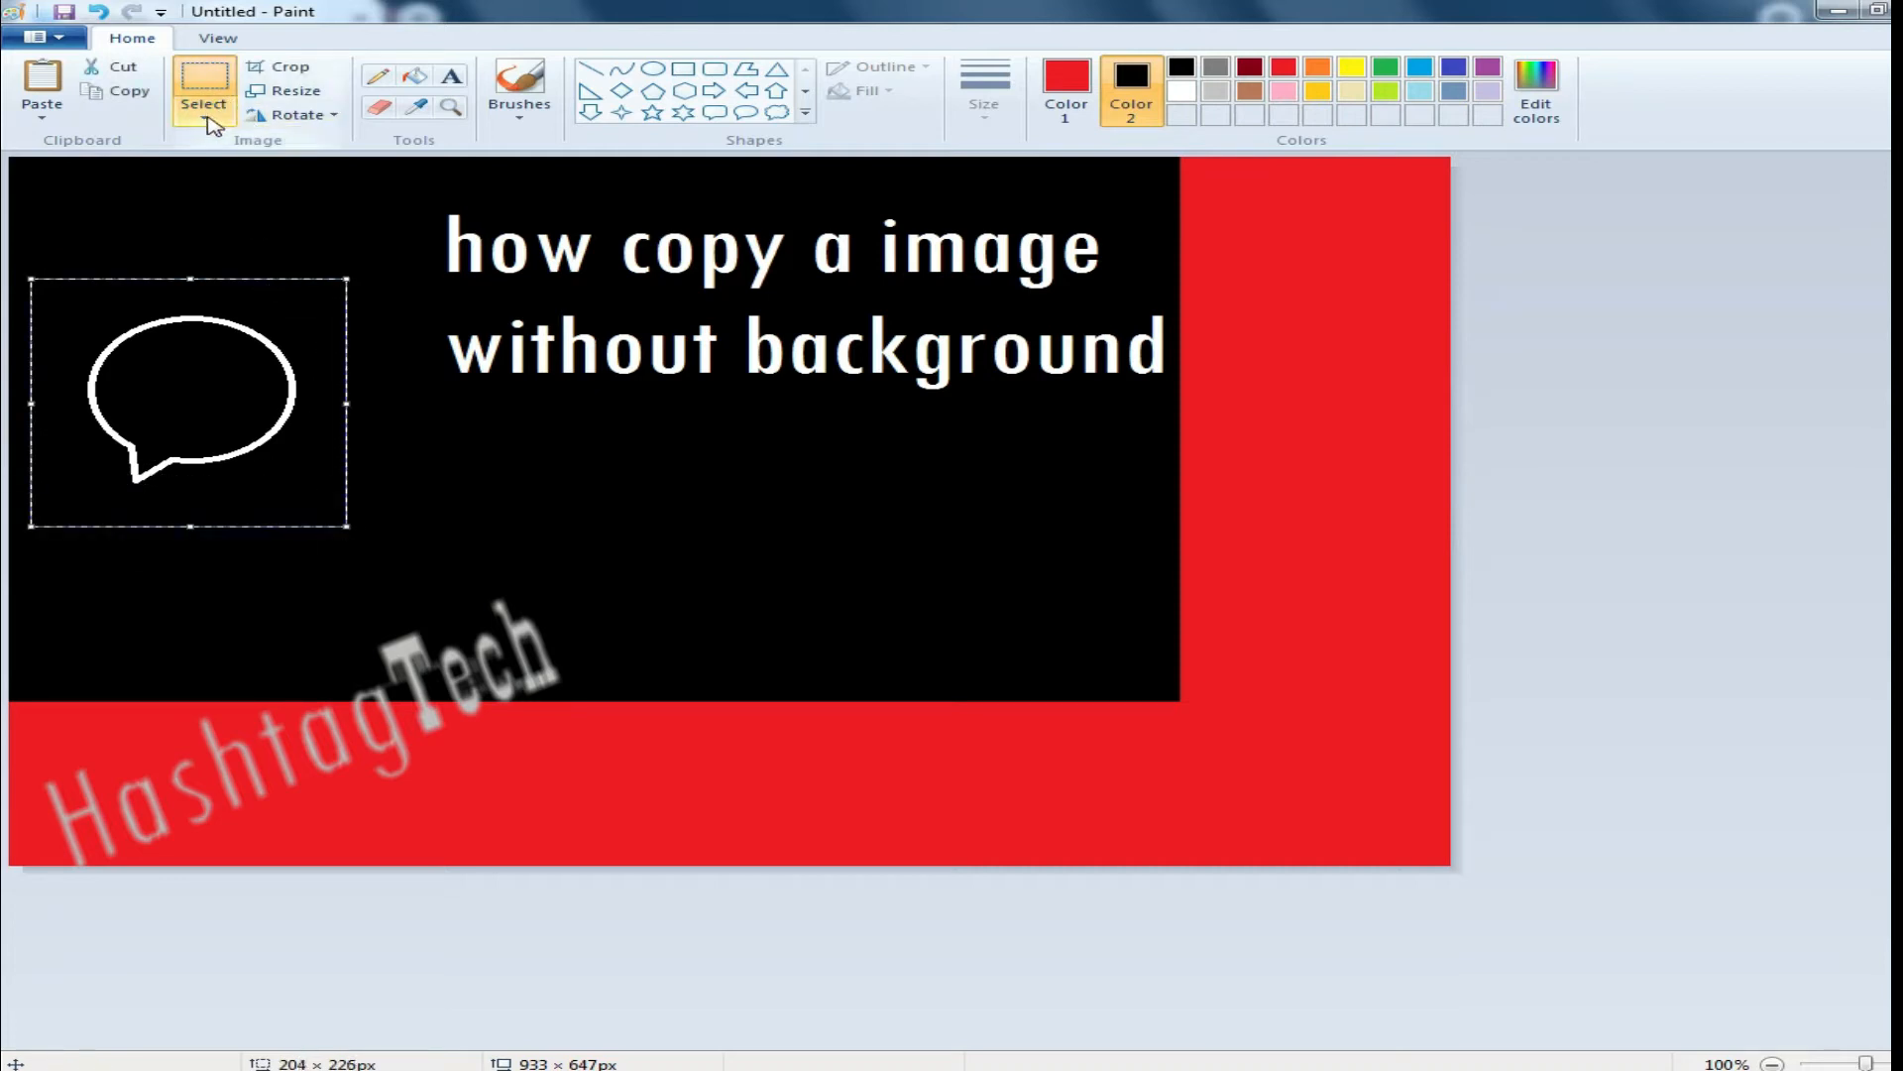
click(206, 117)
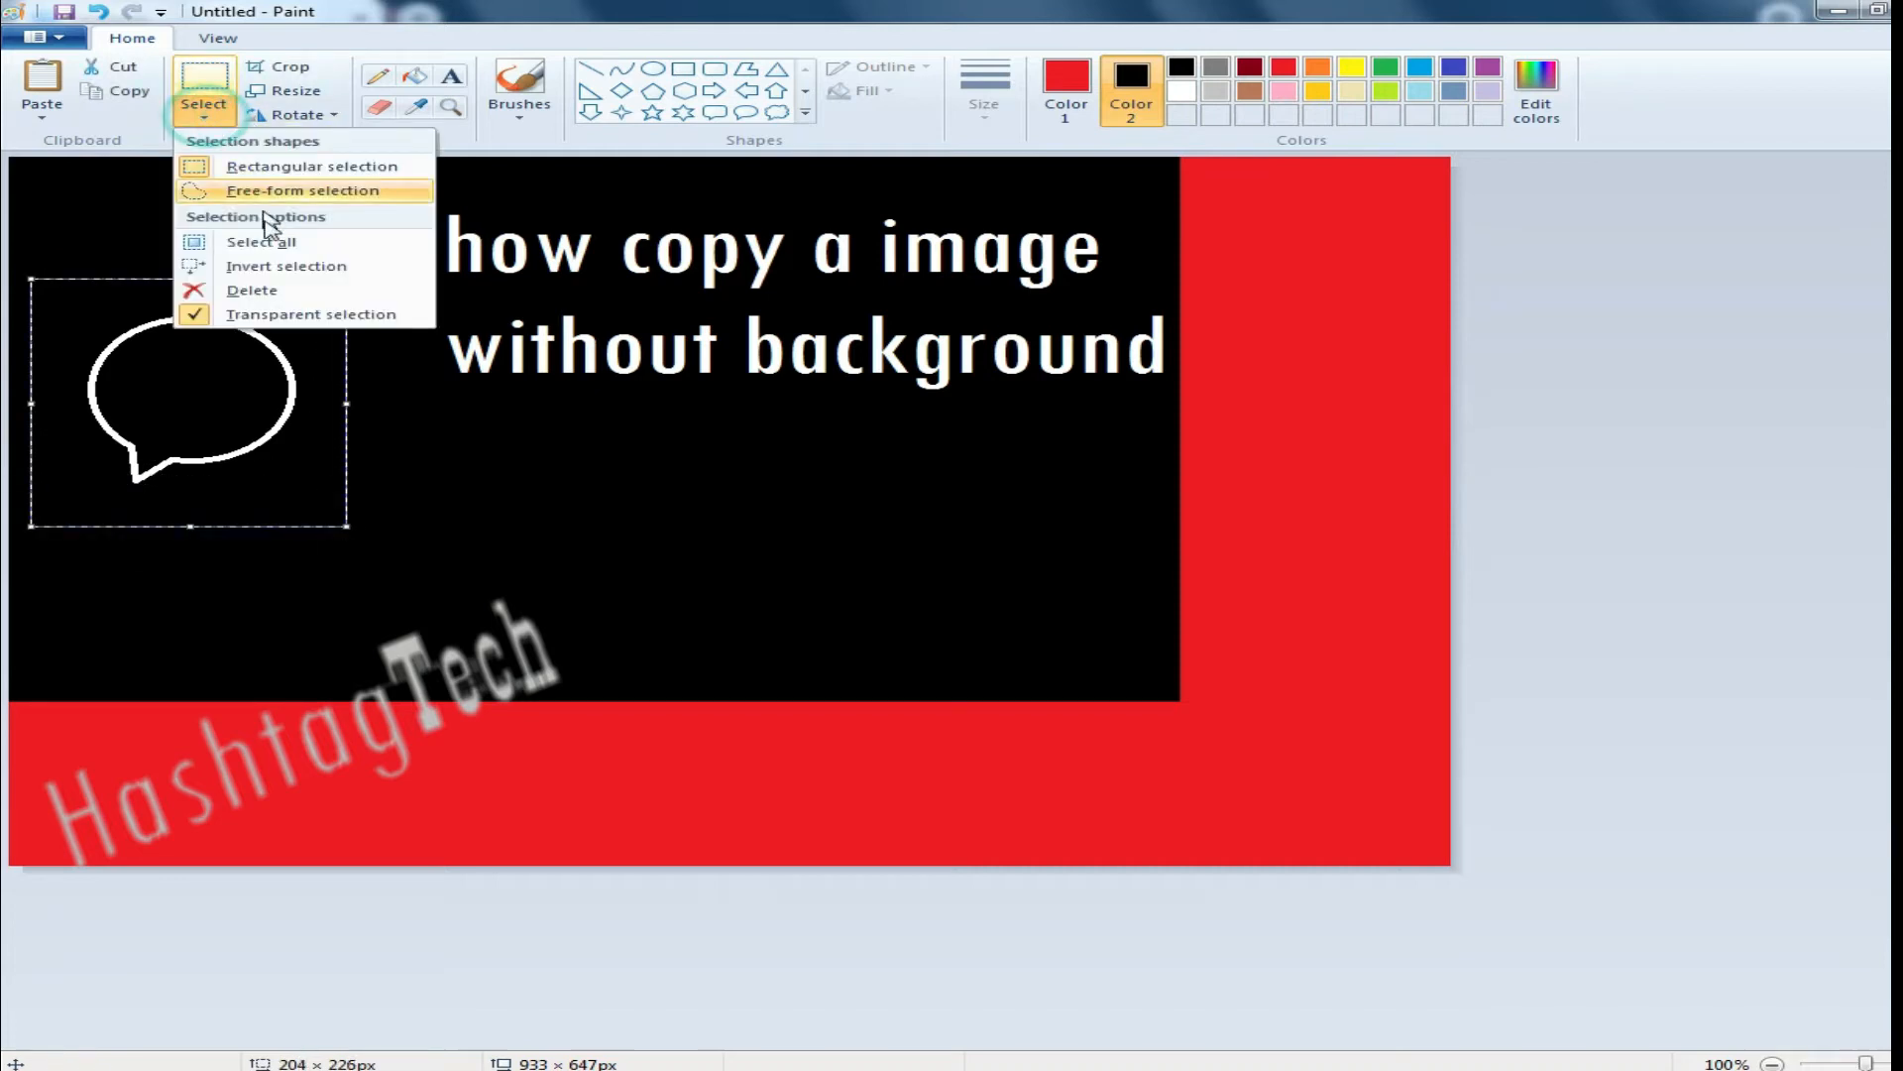
click(177, 354)
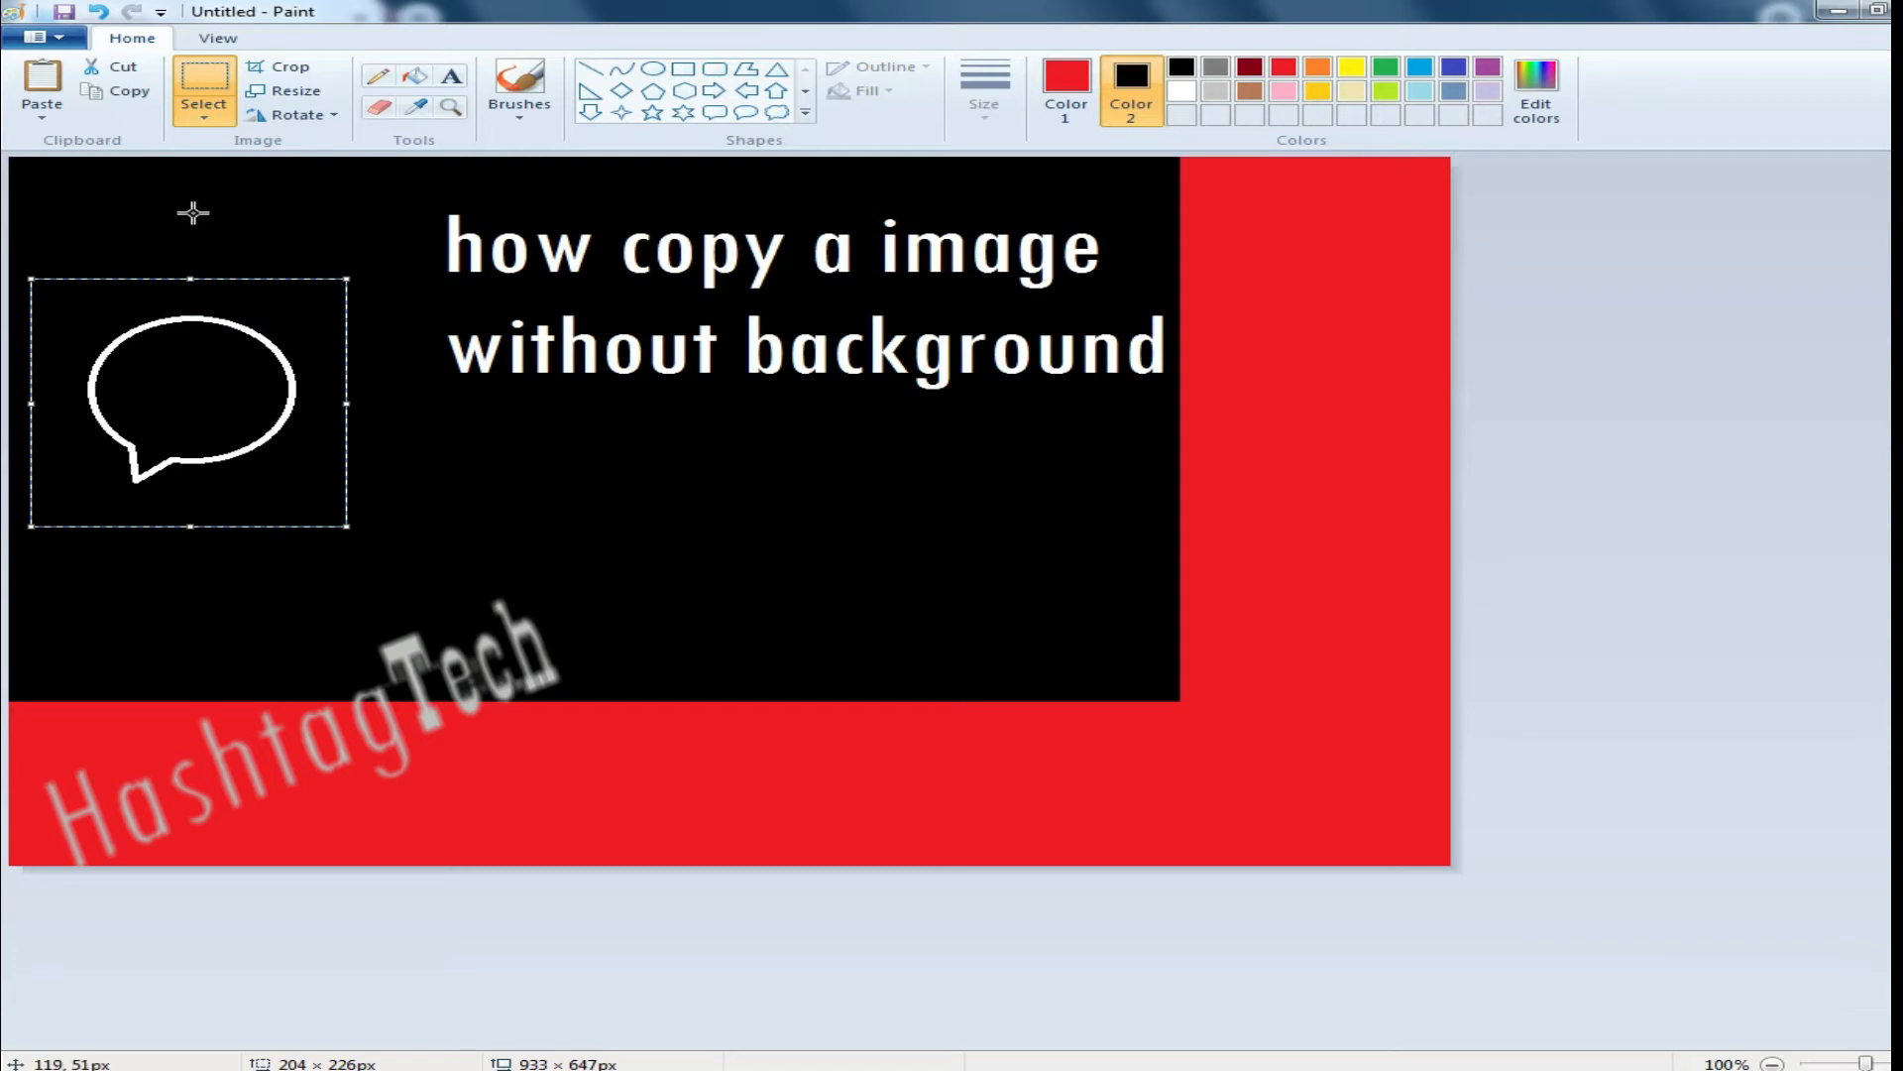
click(206, 111)
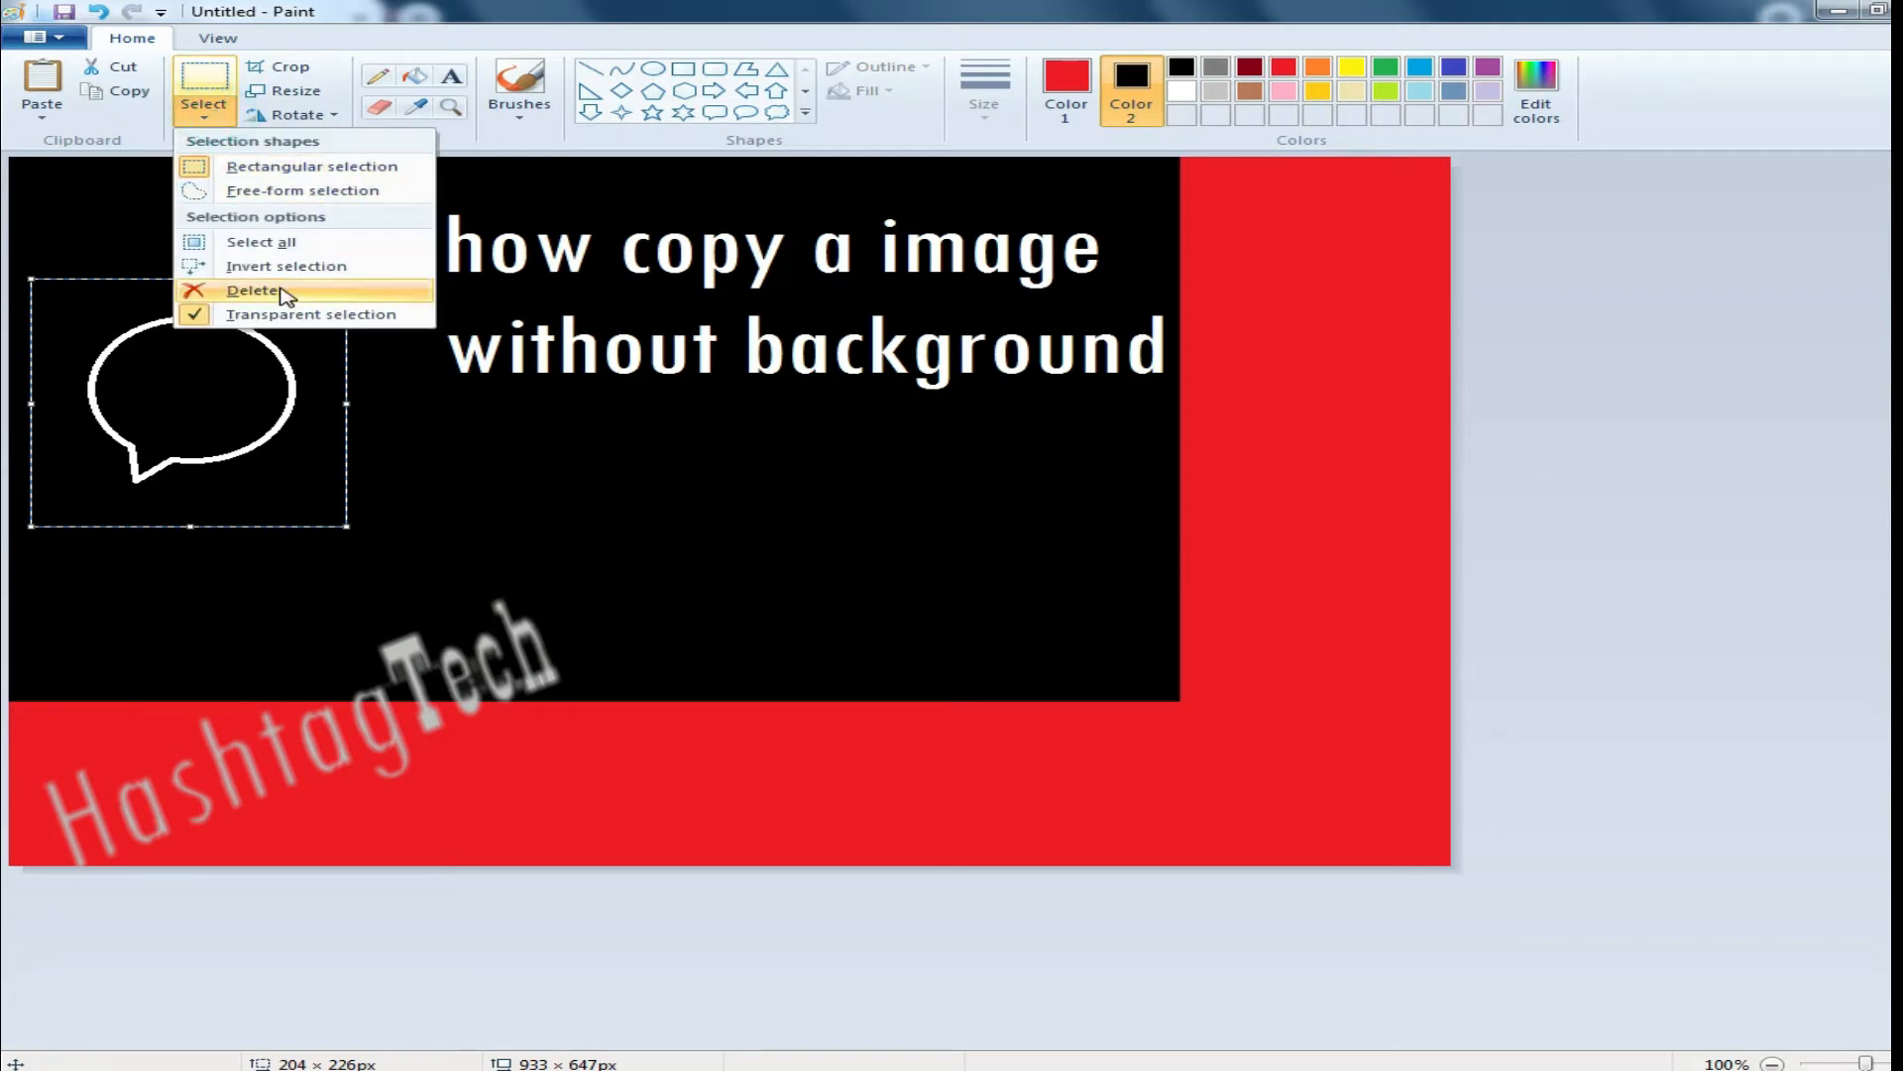
click(288, 314)
drag(264, 310, 1101, 567)
drag(1179, 517, 1182, 432)
click(205, 111)
click(202, 314)
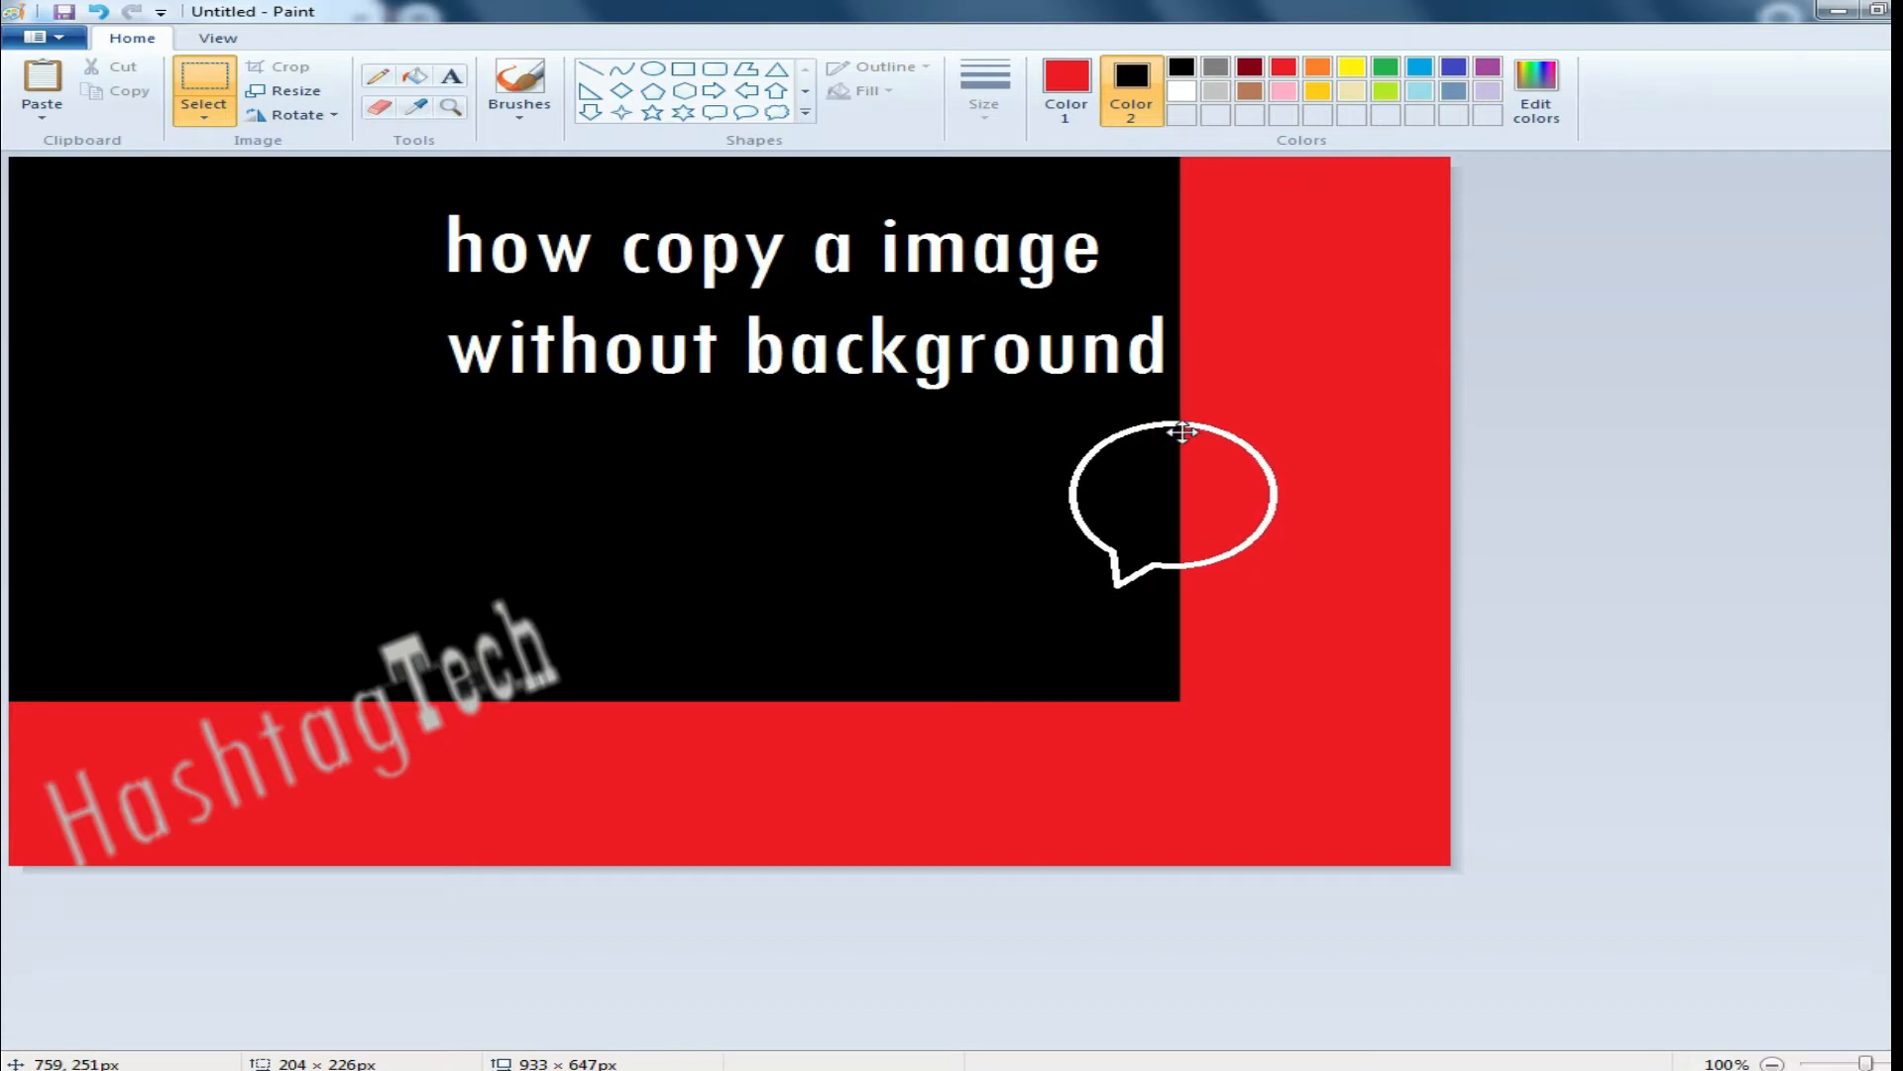
key(ctrl+z)
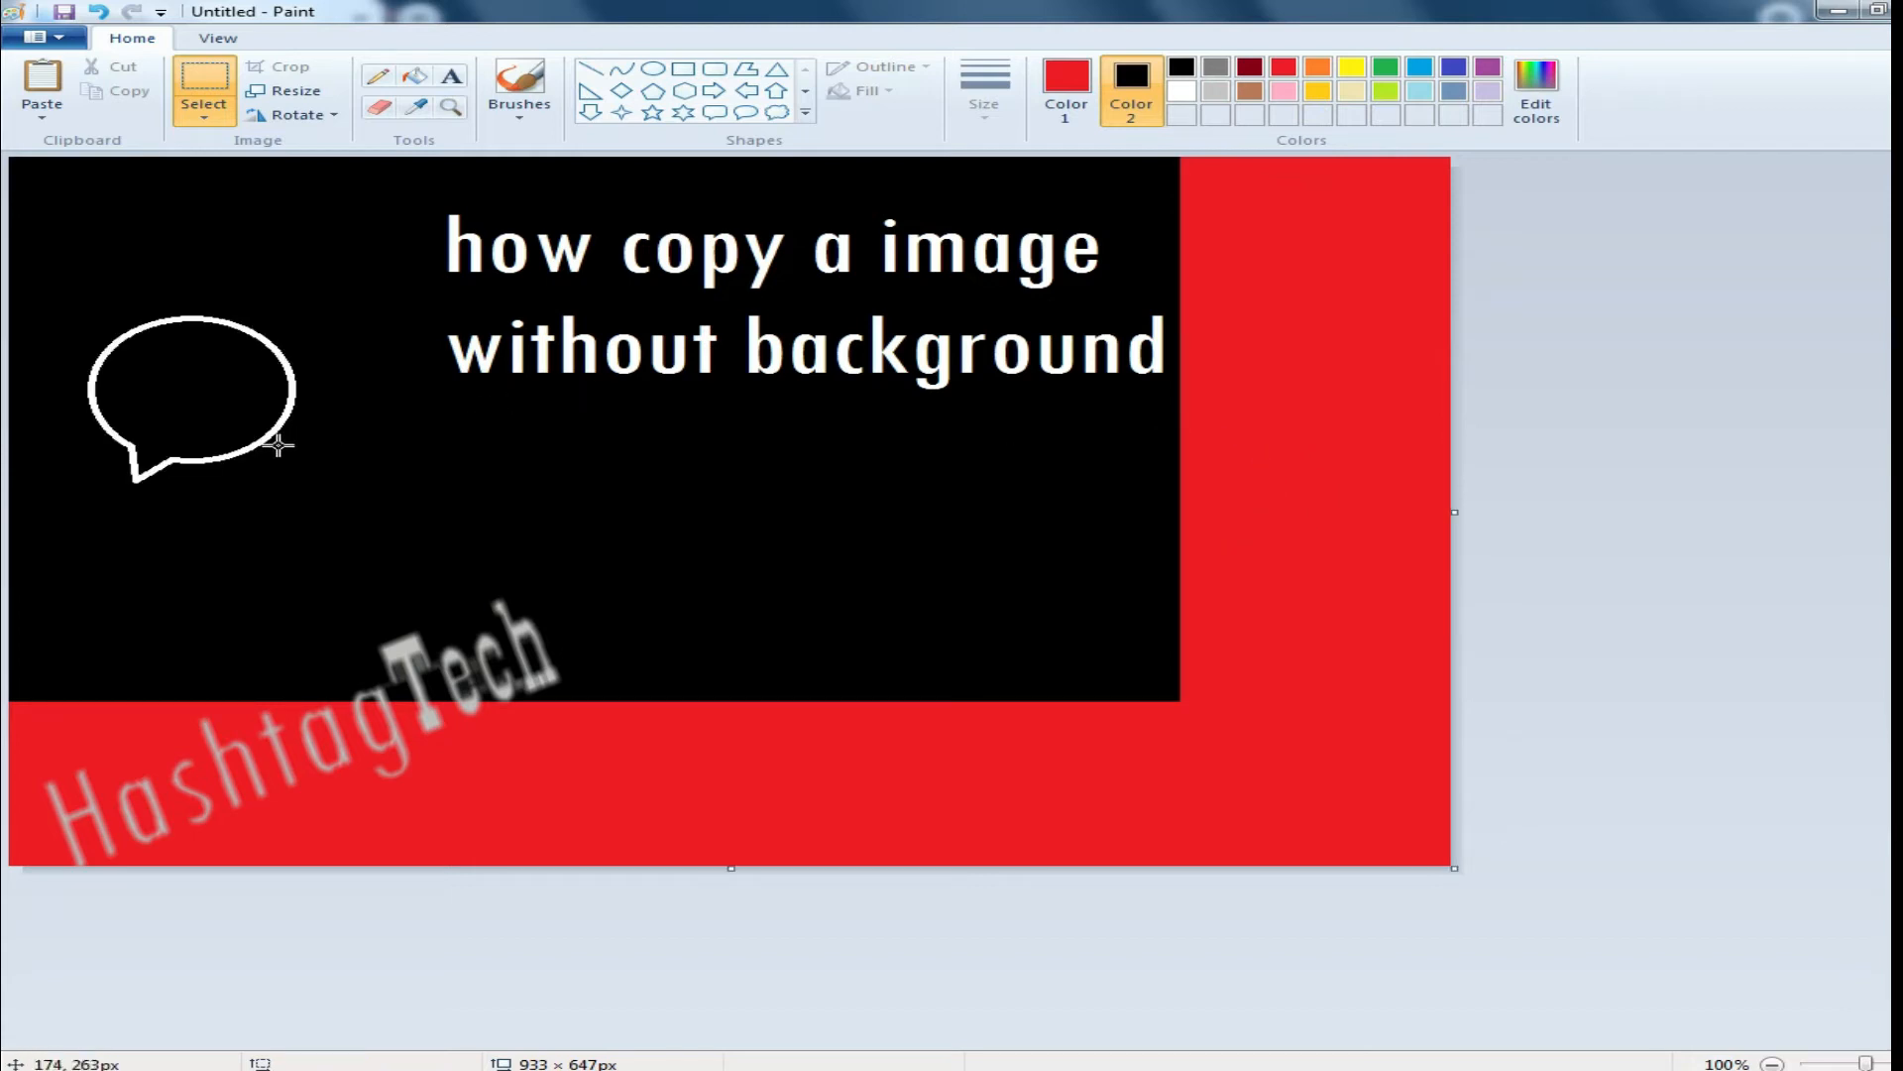
Step: Move the oval callout piece by piece as transparent selections to the edge between the black and red areas
drag(95, 285, 1235, 572)
drag(154, 295, 1221, 684)
mouse_move(76, 353)
mouse_down()
mouse_move(156, 484)
mouse_move(111, 436)
mouse_move(846, 532)
mouse_move(1276, 505)
mouse_up()
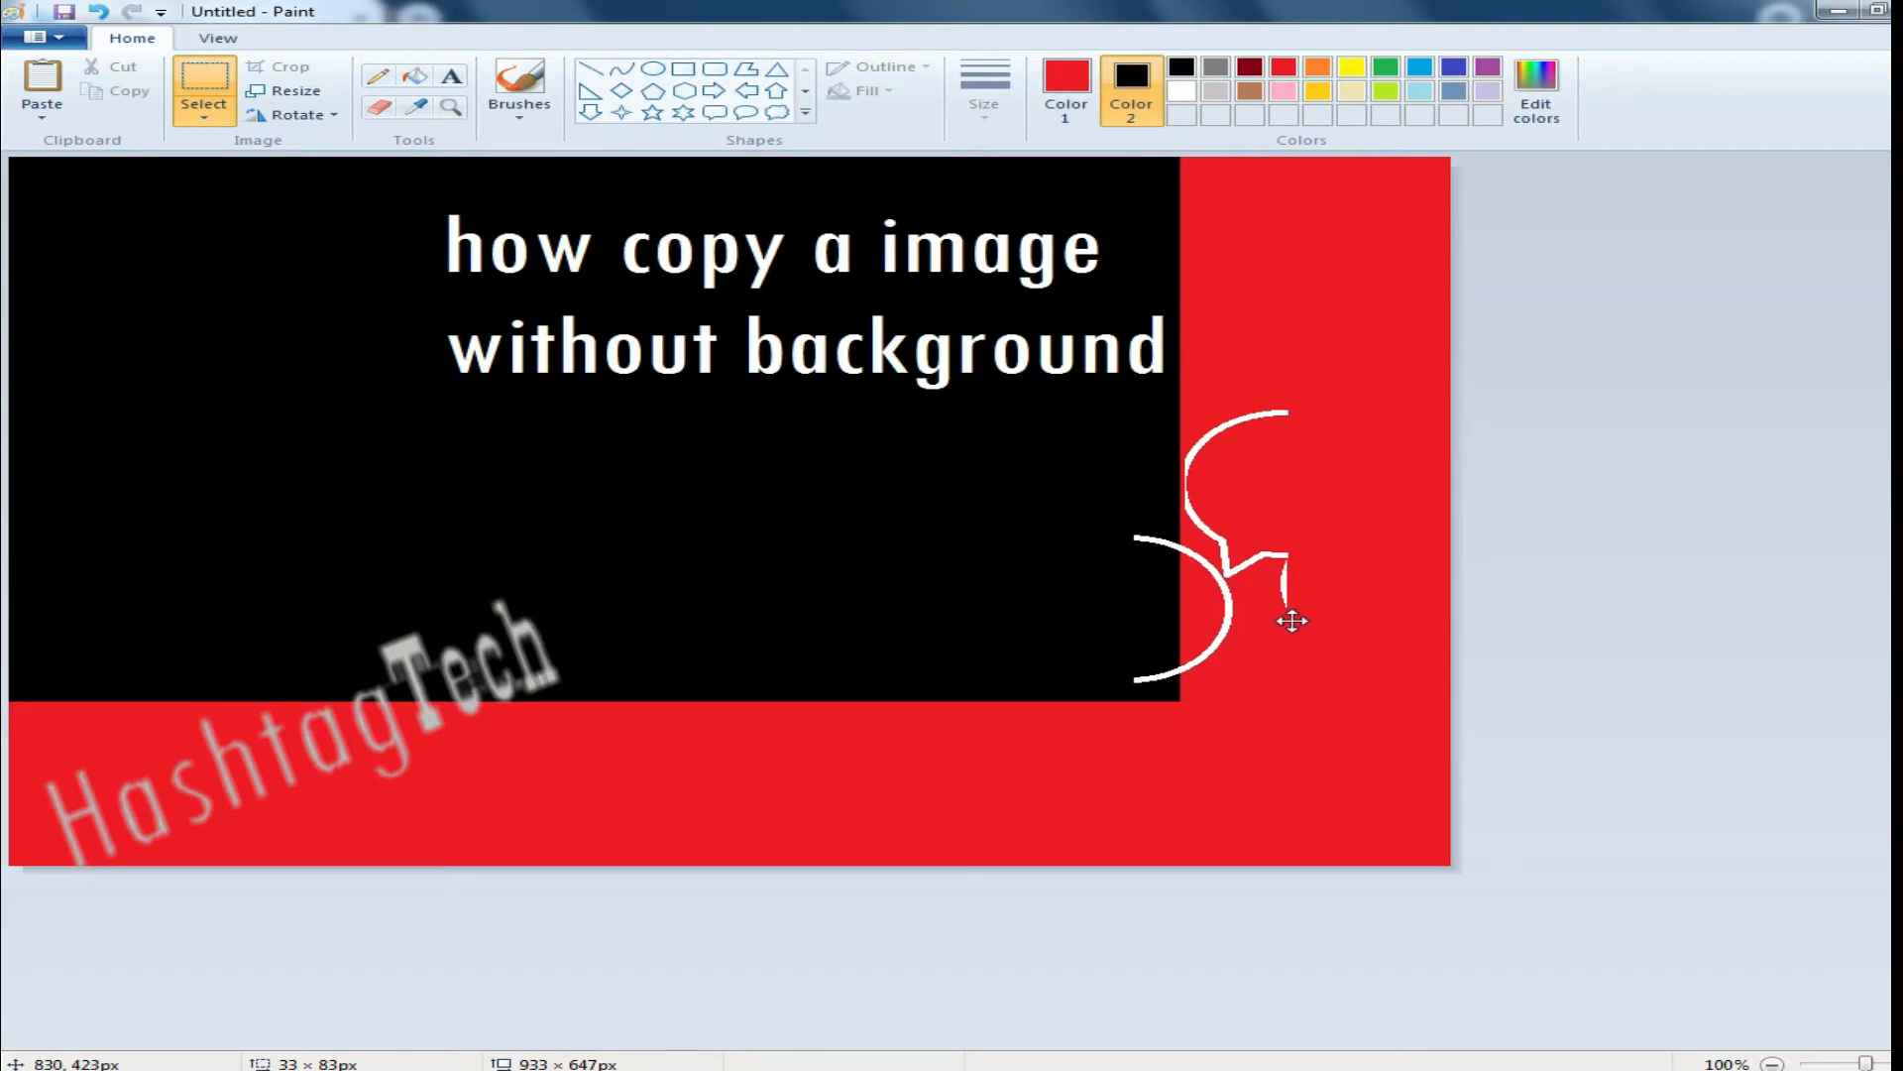
drag(1294, 617, 1294, 616)
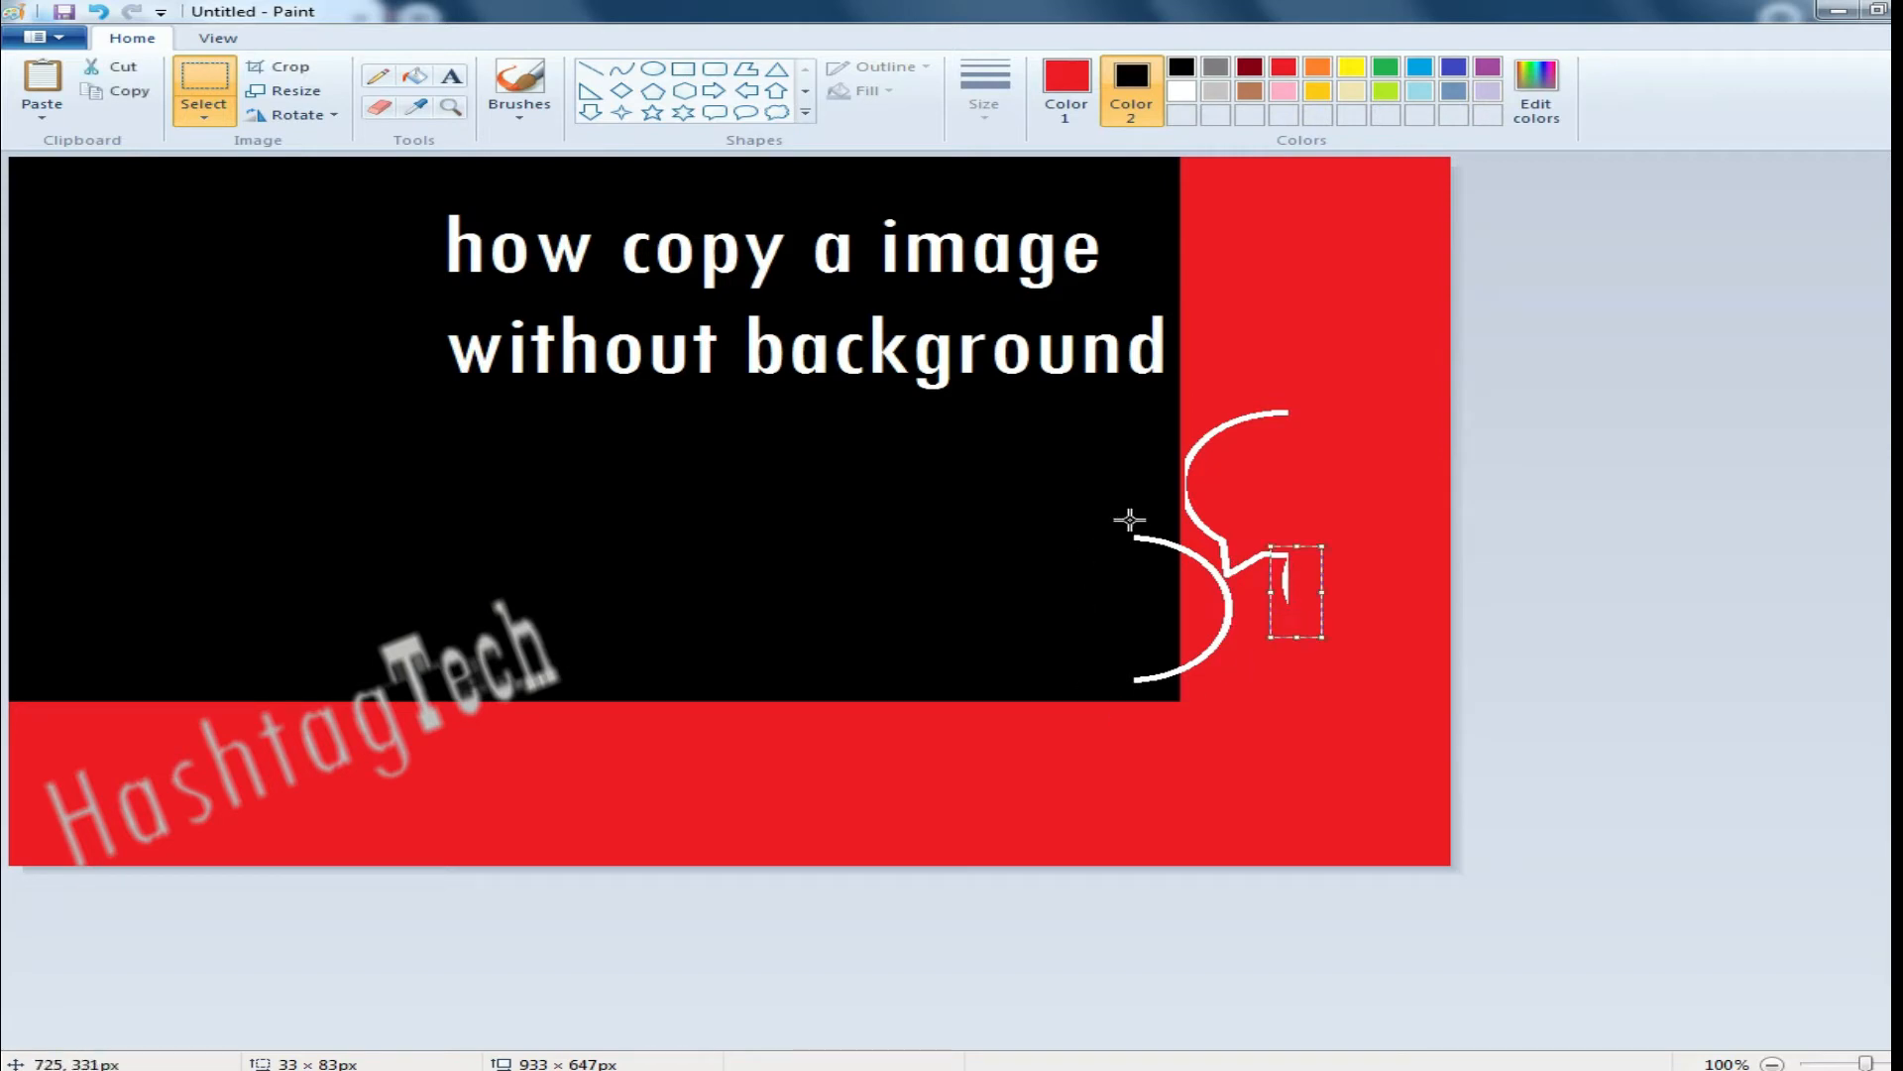
click(1317, 430)
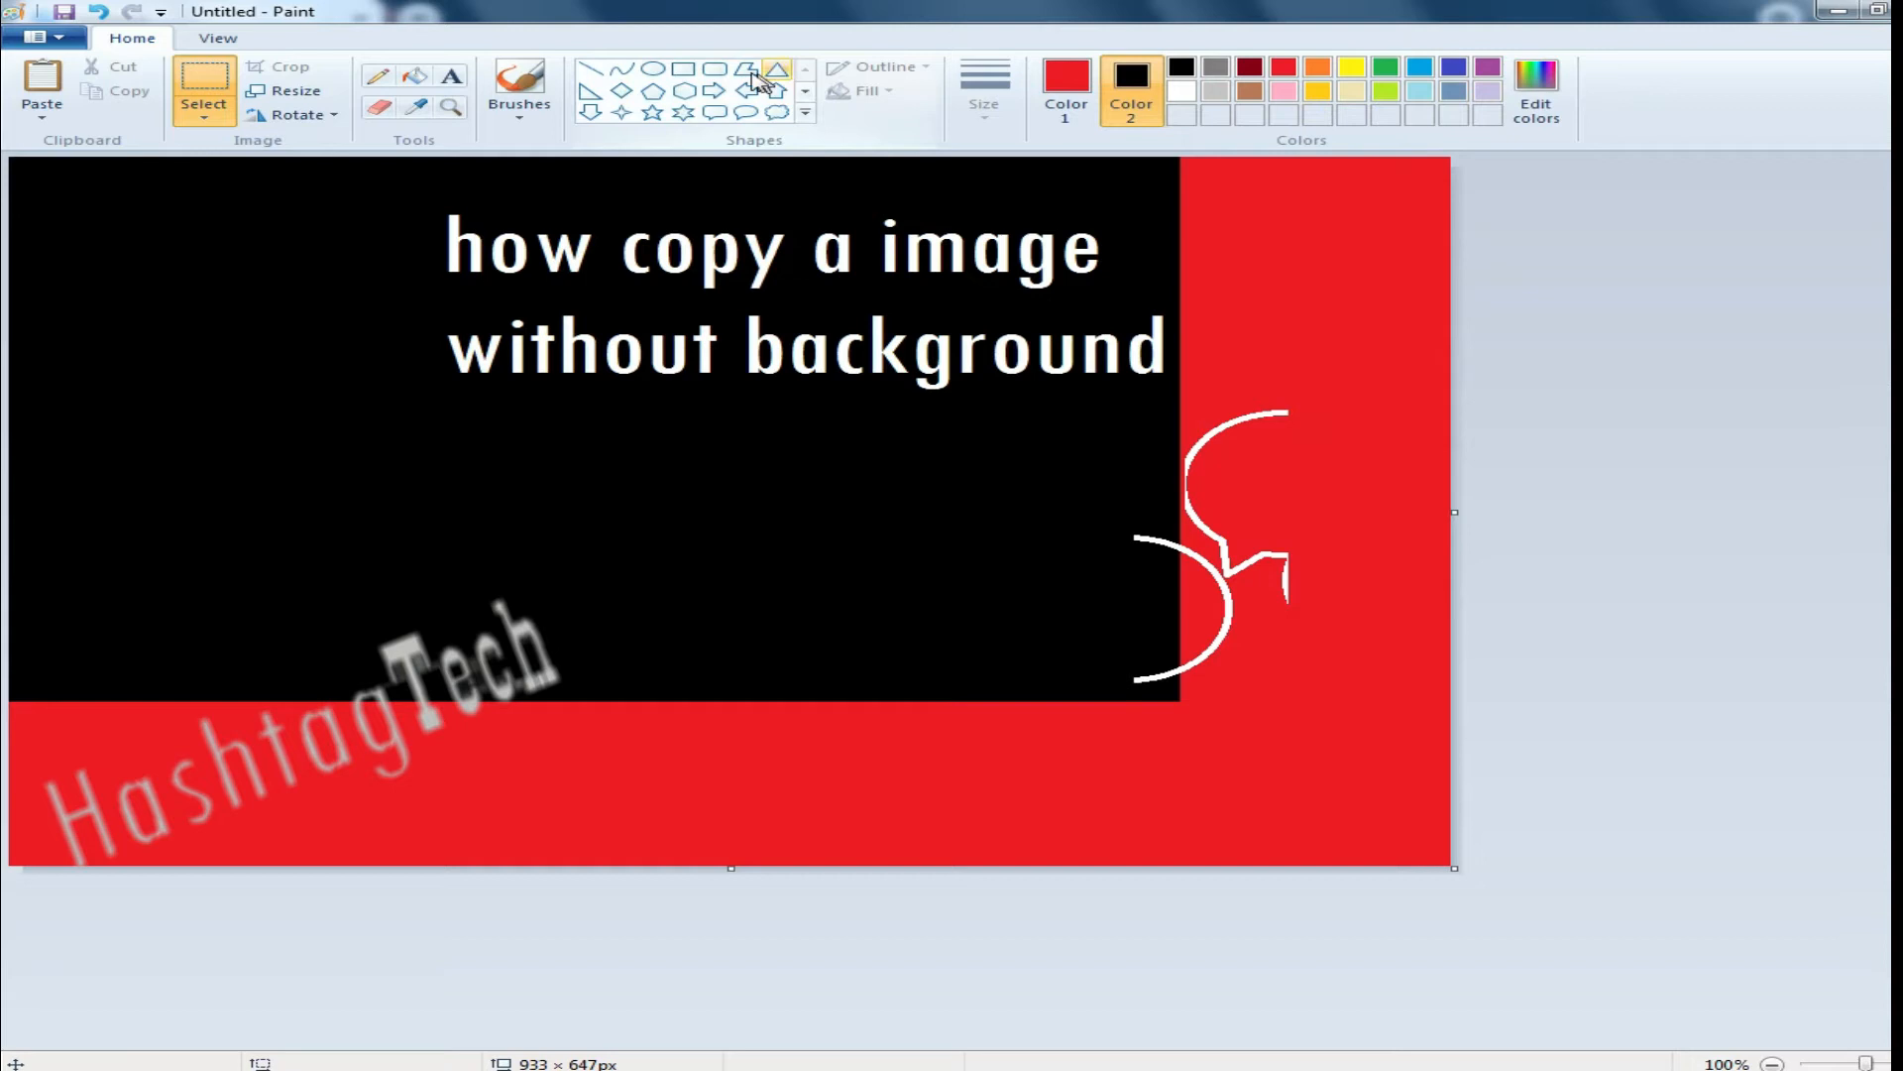
Step: Set Color 1 to white and draw a small ellipse inside the callout's half on the red area
click(654, 72)
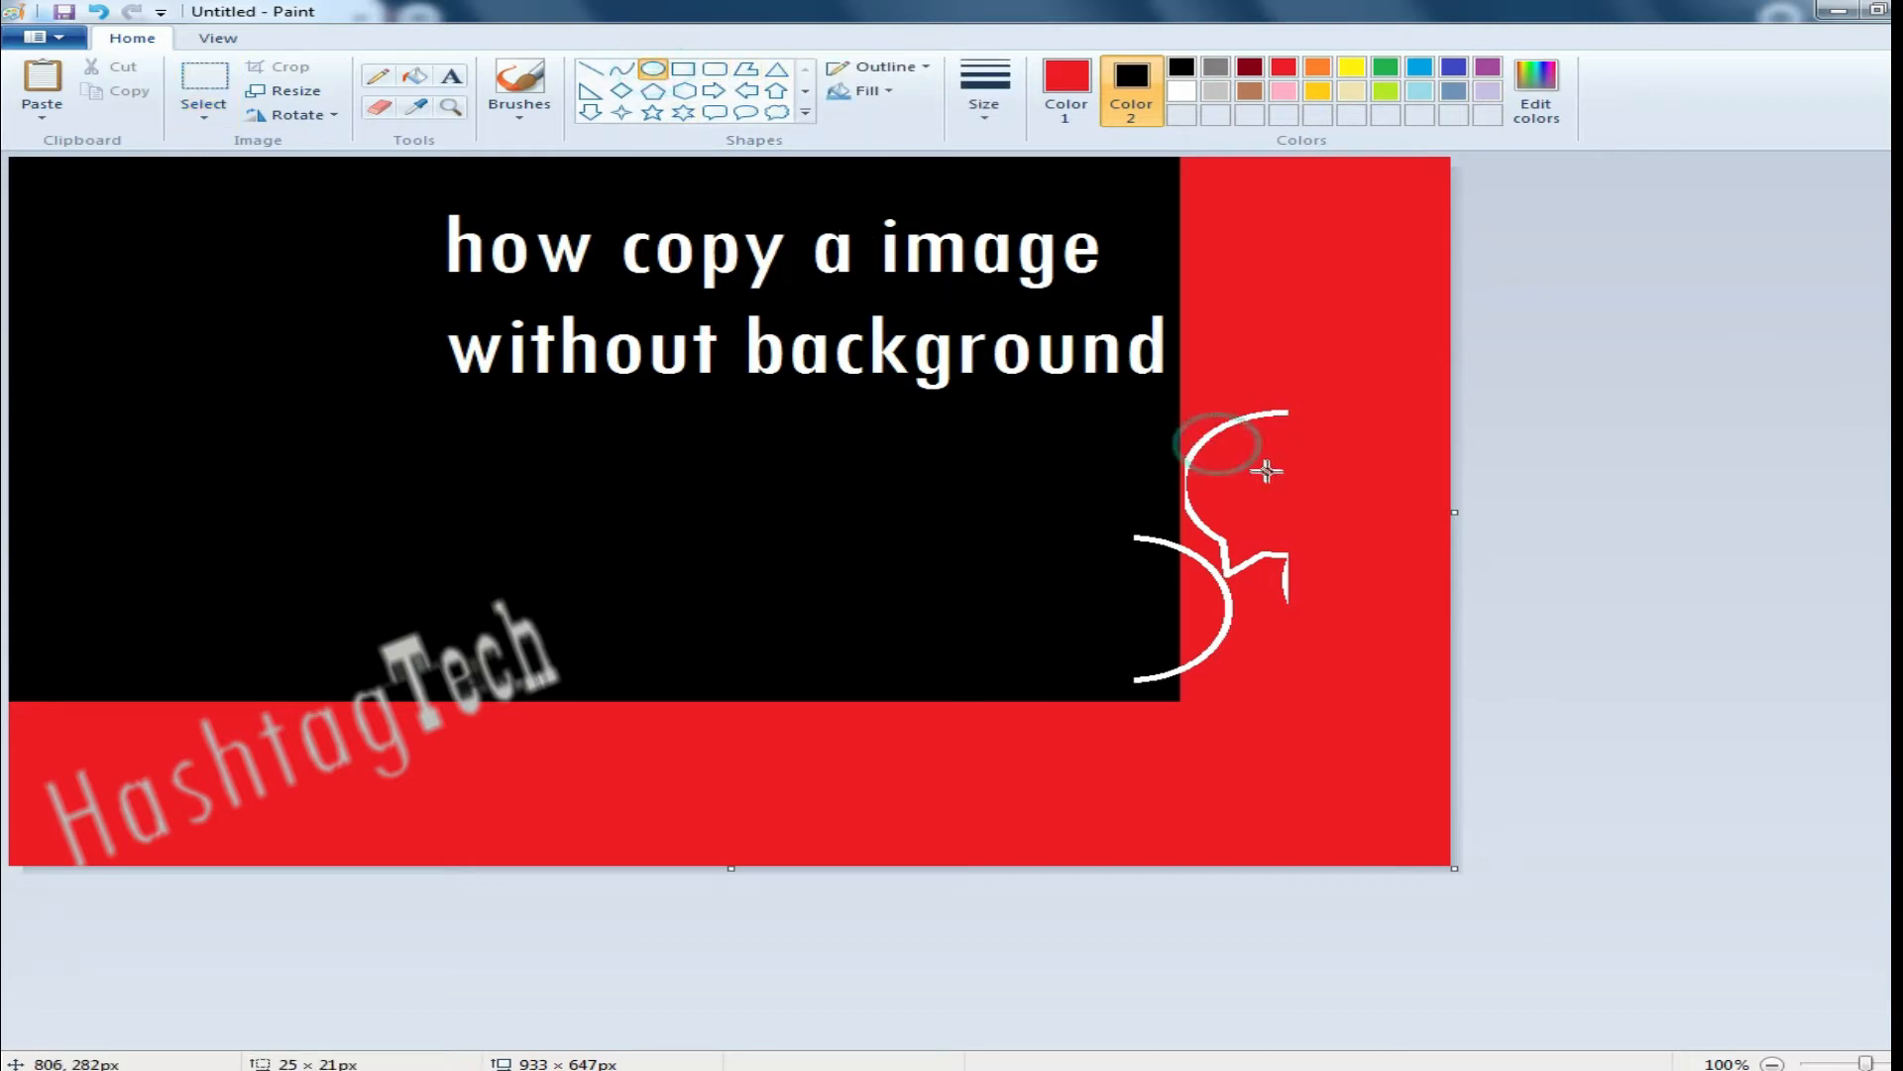
click(1066, 87)
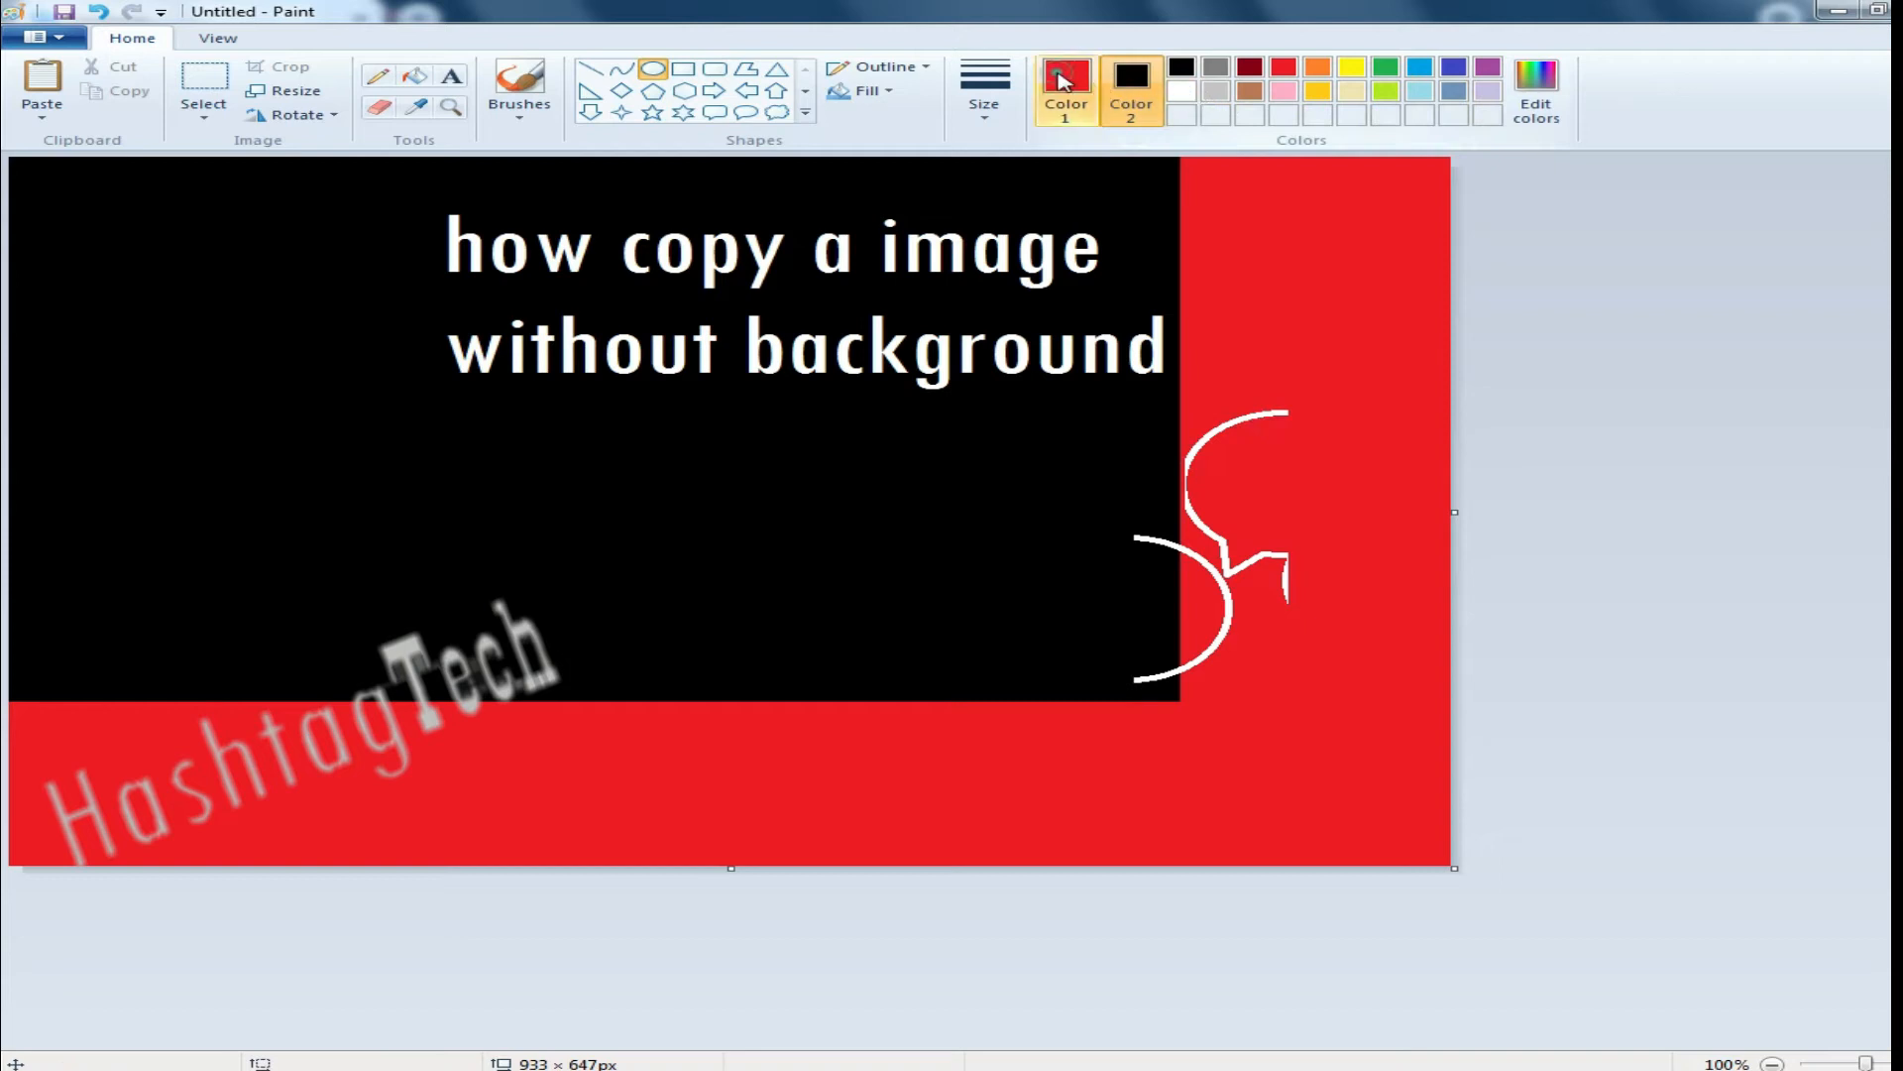
click(1182, 92)
mouse_move(1252, 456)
mouse_down()
mouse_move(1287, 486)
mouse_move(1265, 477)
mouse_move(1253, 502)
mouse_up()
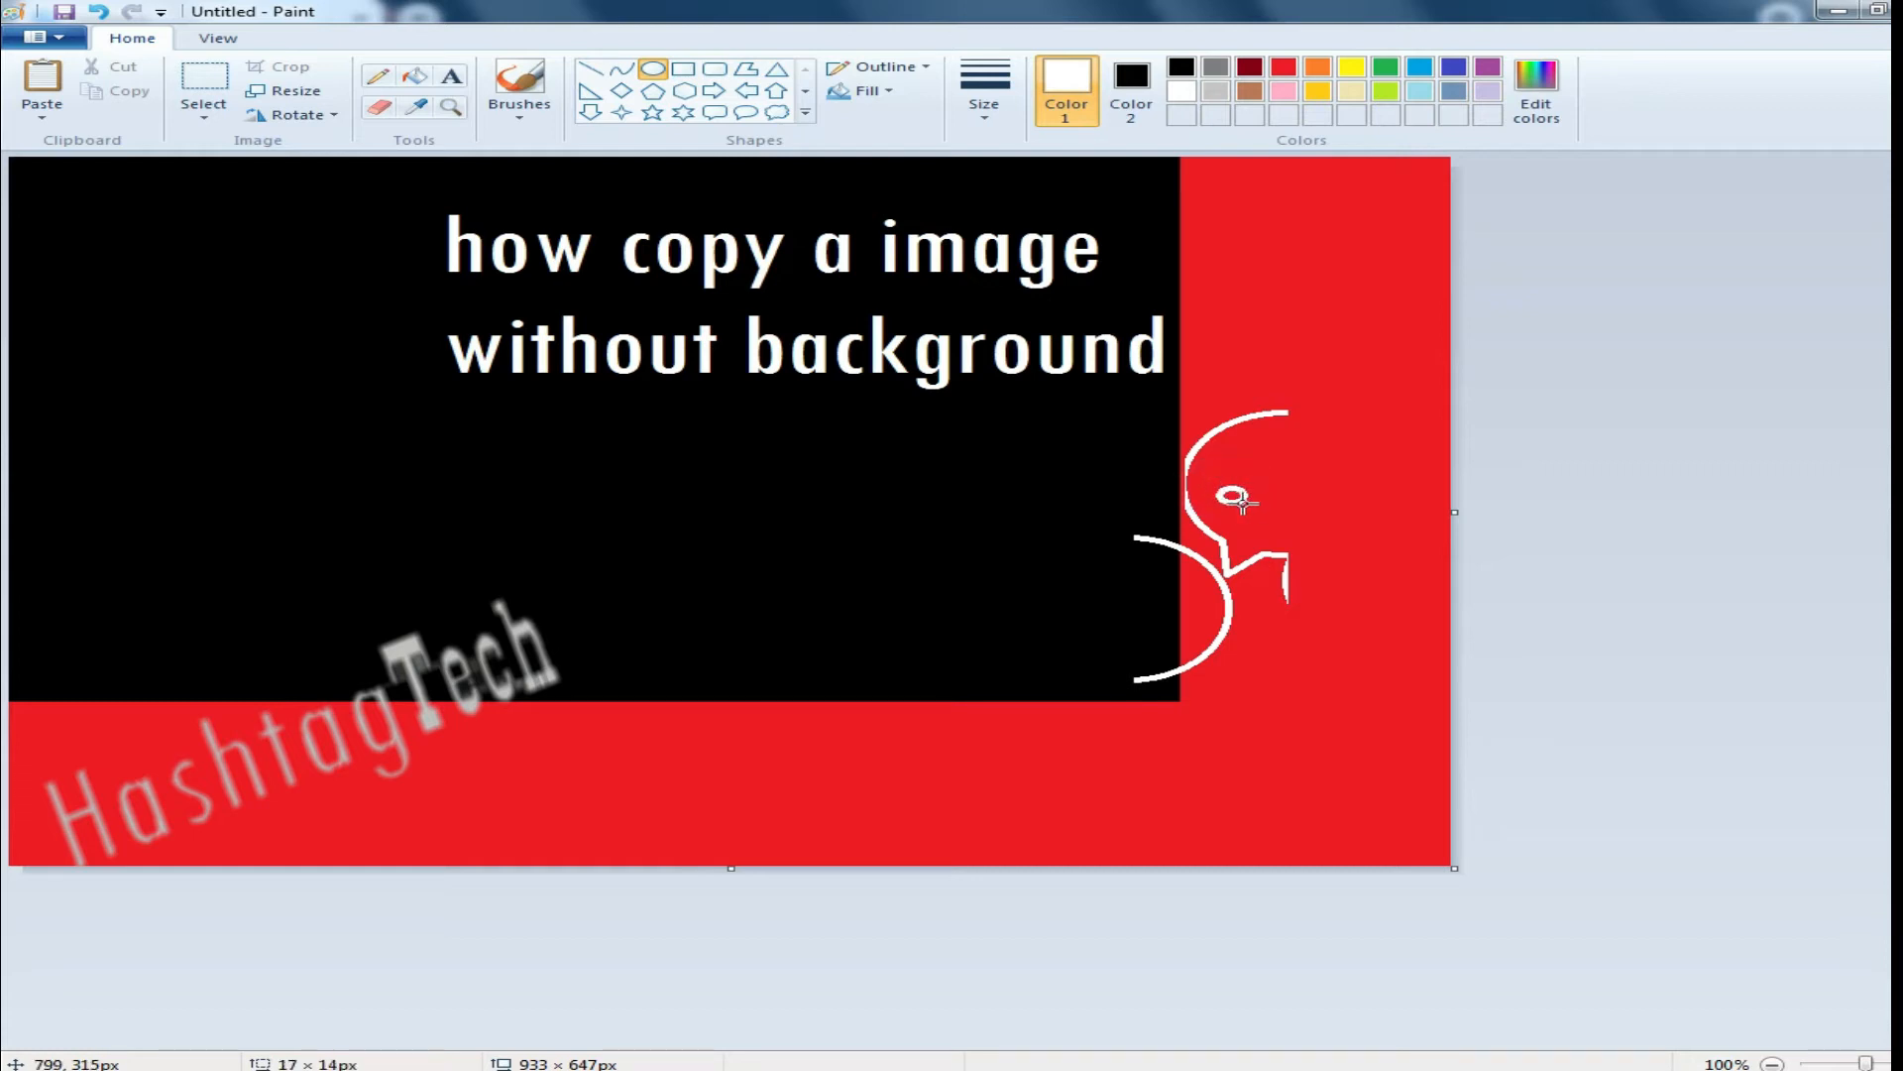
click(1032, 616)
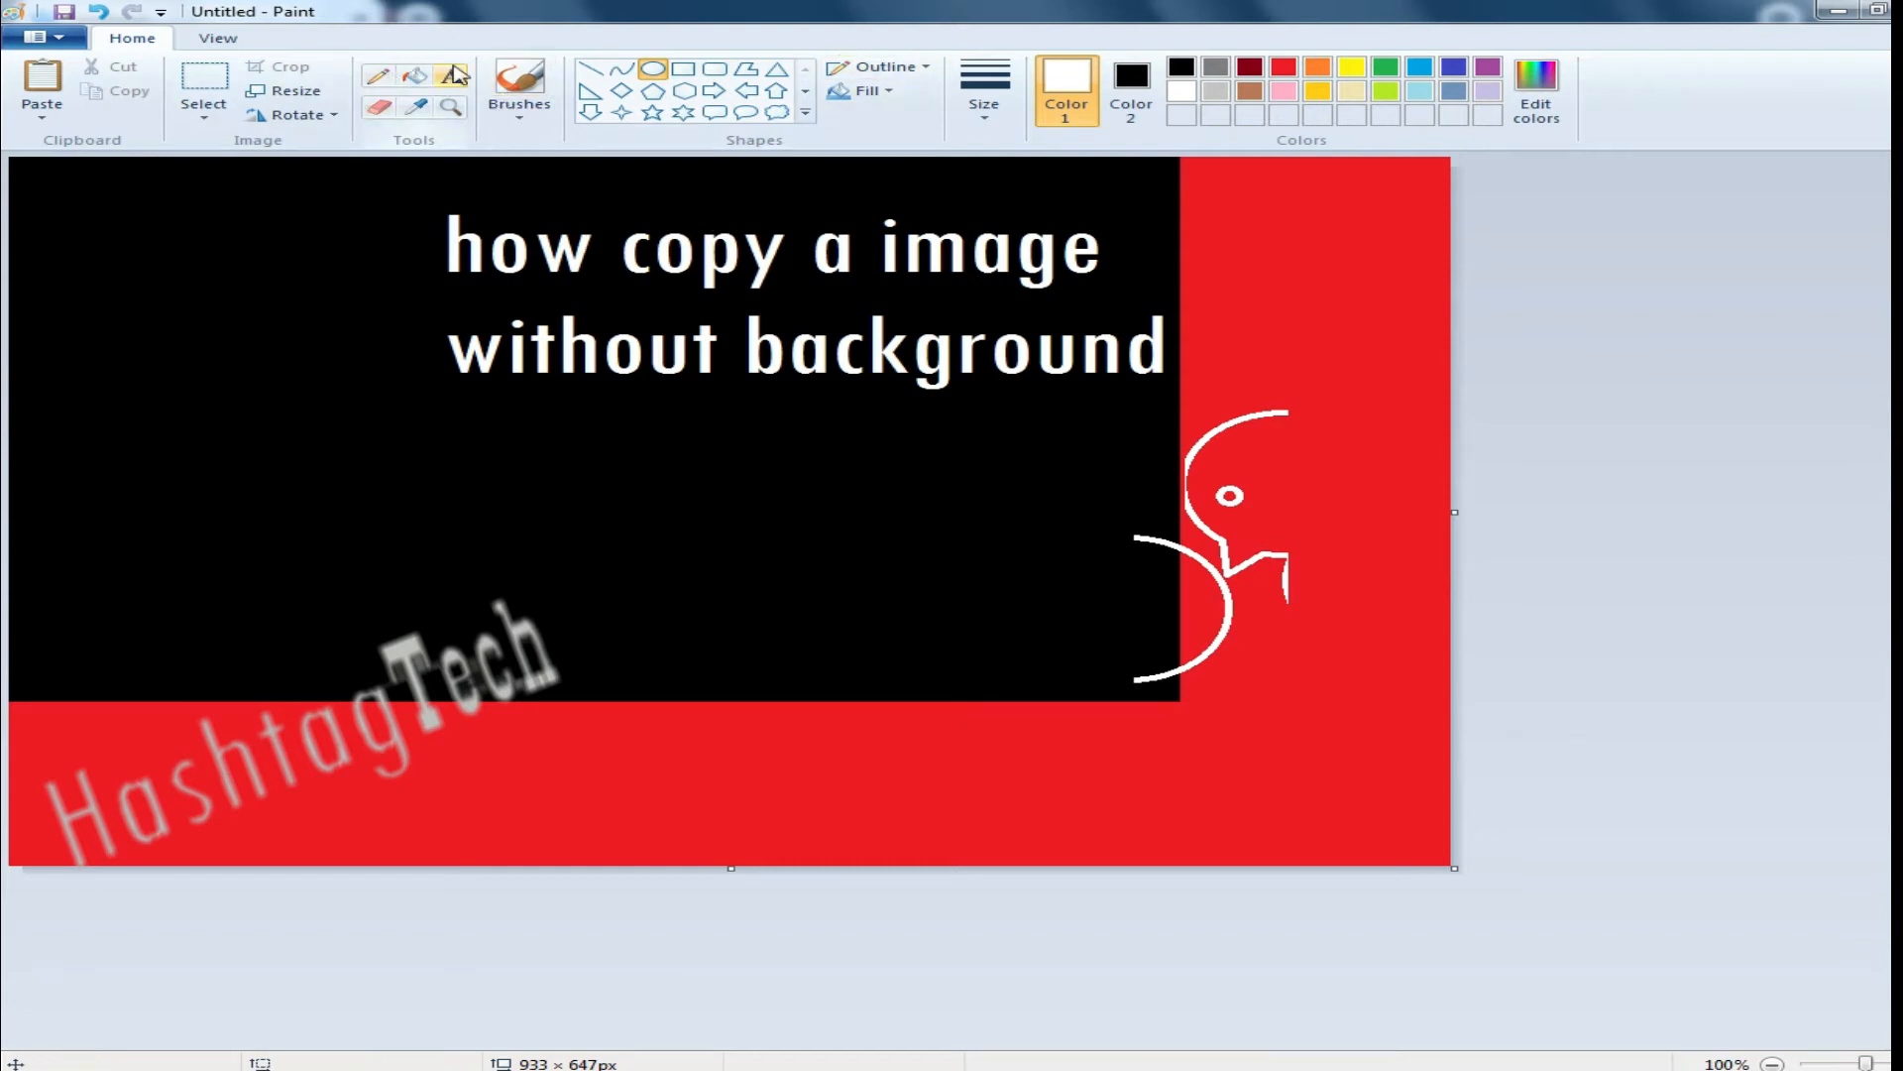
click(451, 75)
click(141, 414)
drag(934, 512, 934, 513)
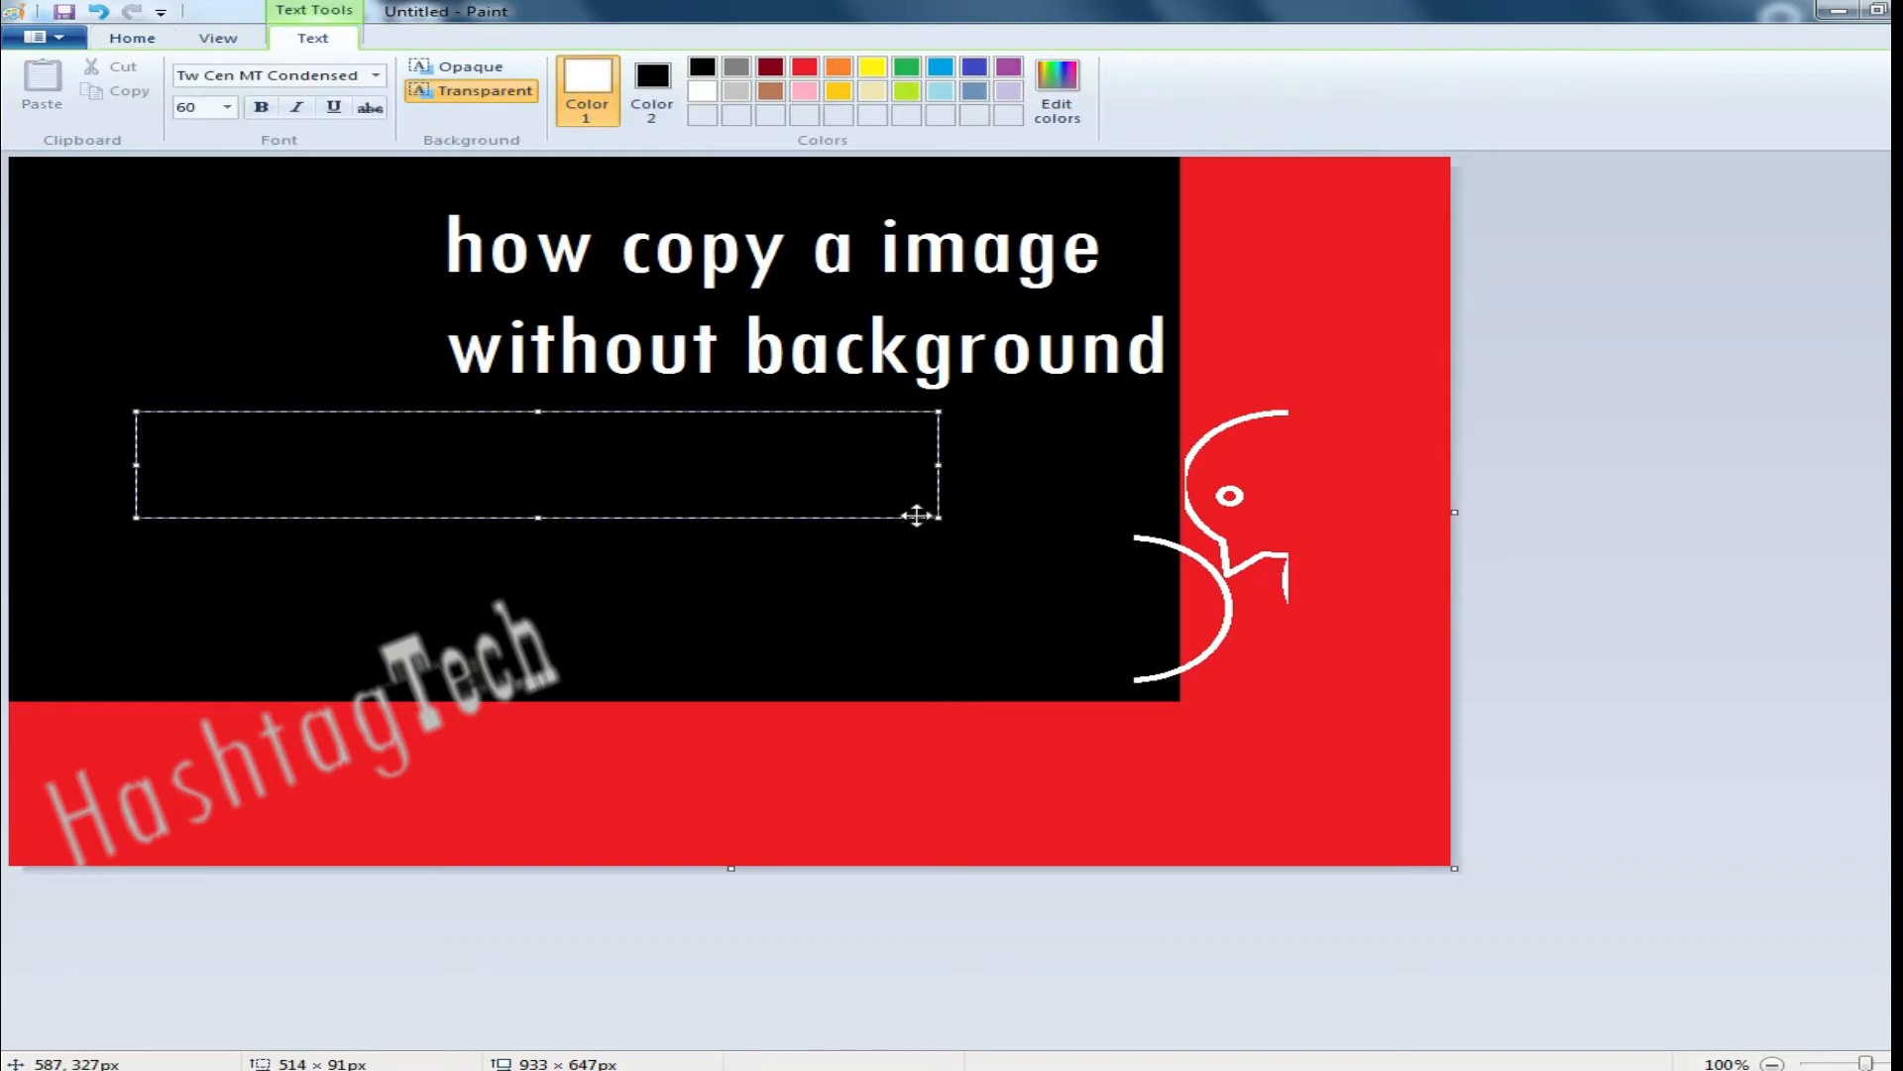
click(319, 616)
click(203, 79)
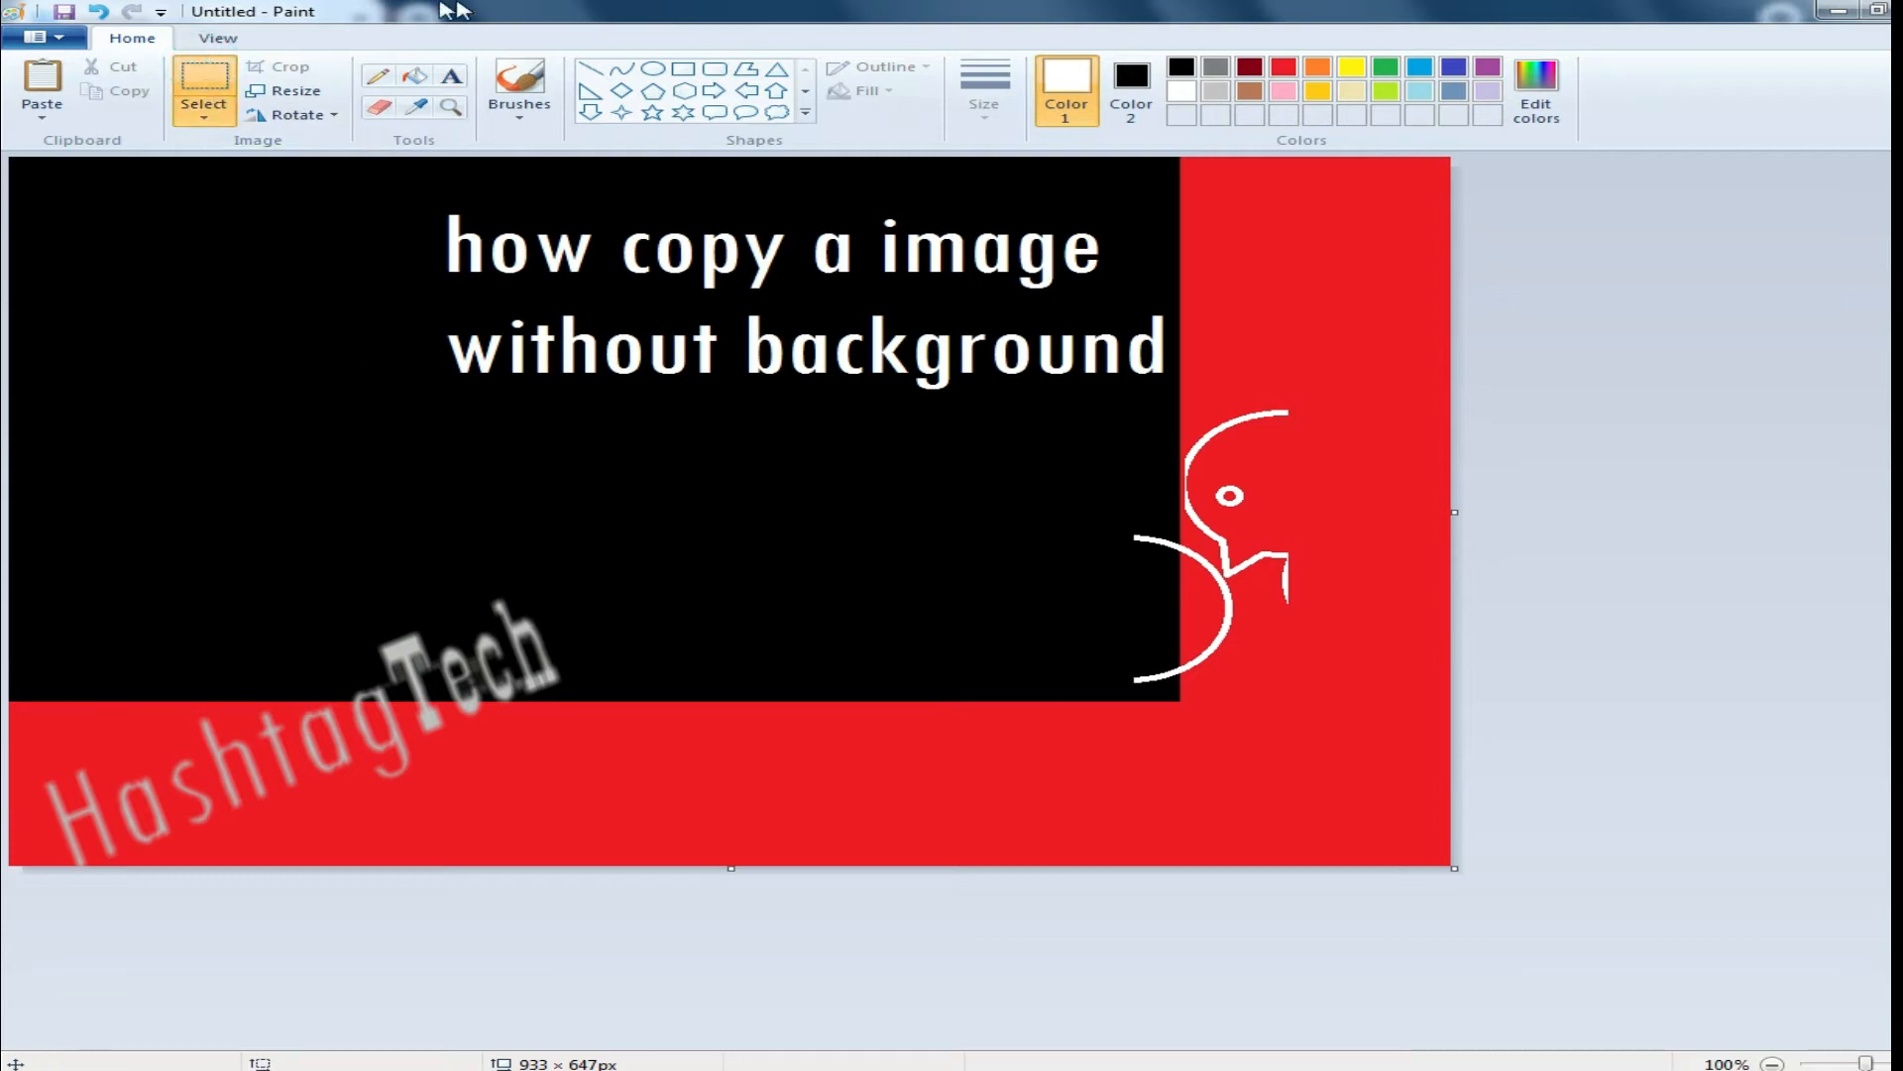
Step: Add the white text "ok one more" and "how make moon" on two lines below the title in the black area
click(451, 75)
click(359, 492)
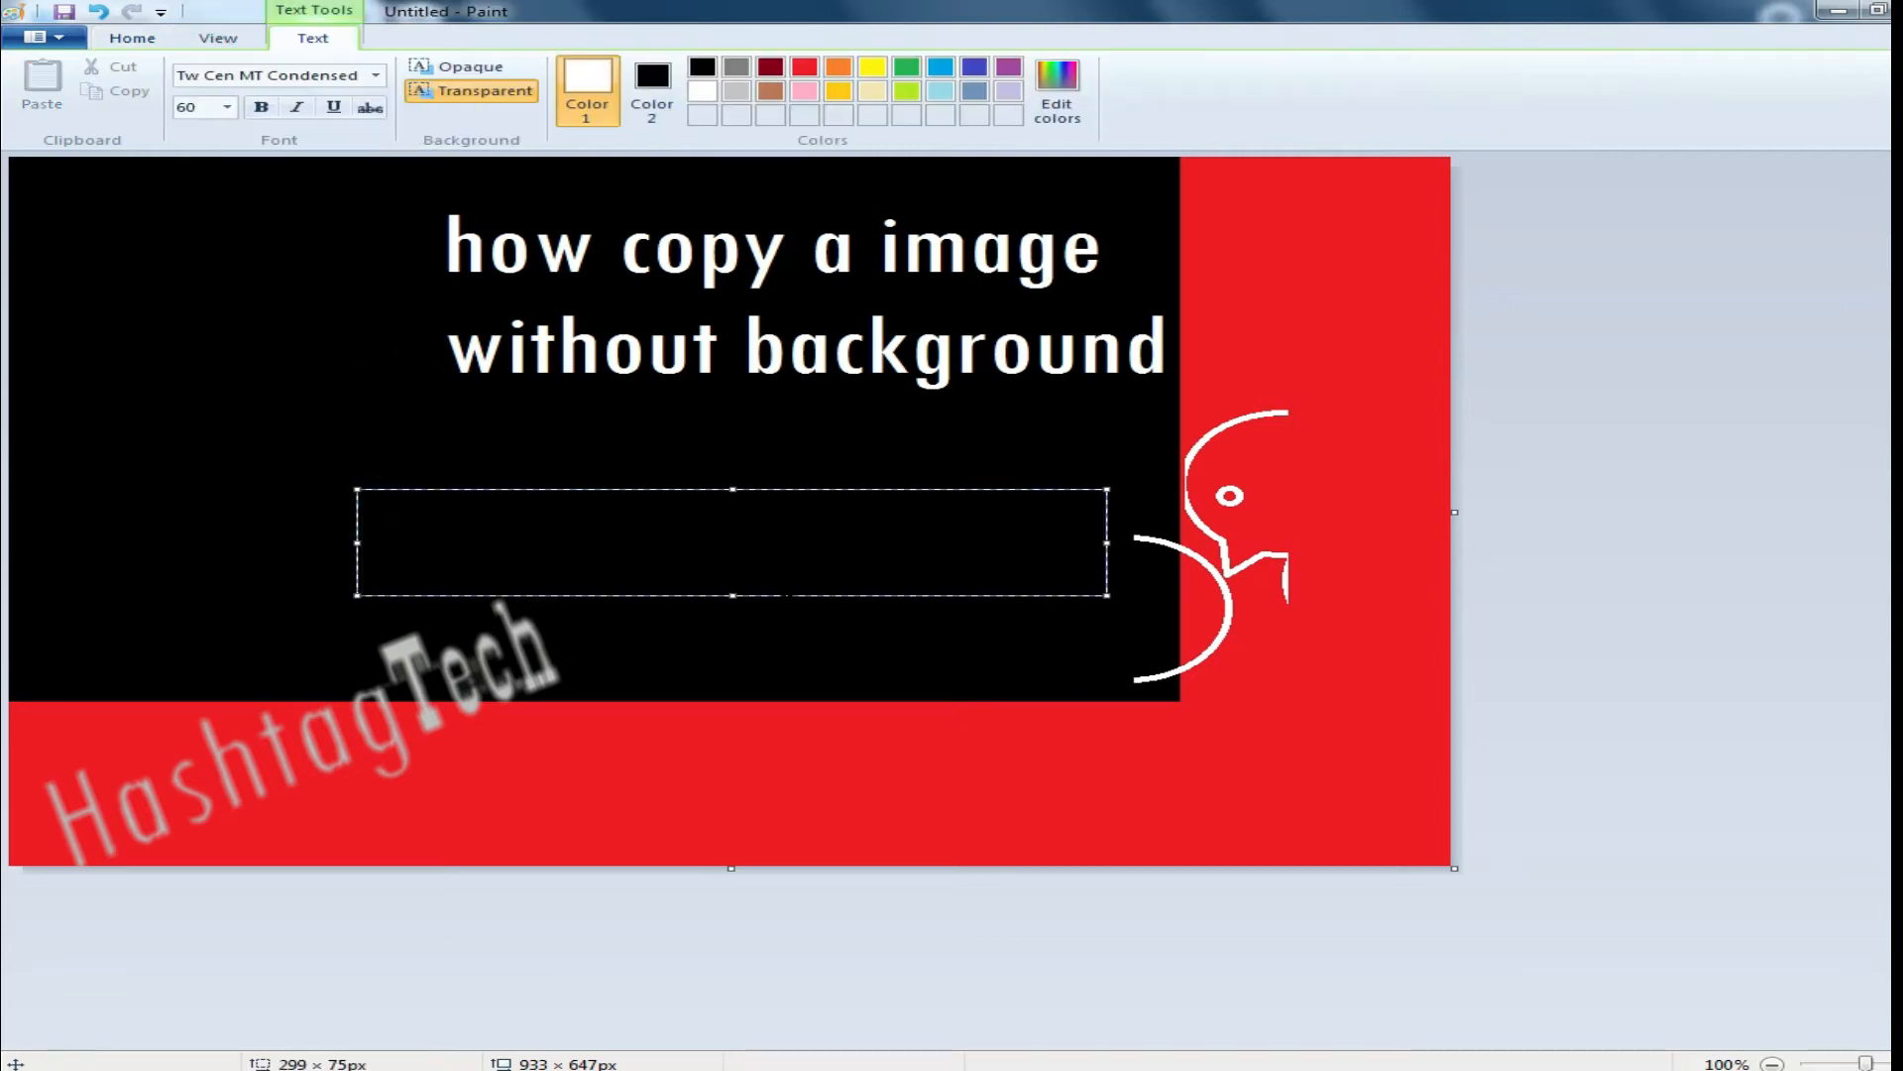
text(ok one more)
key(Return)
text(how m)
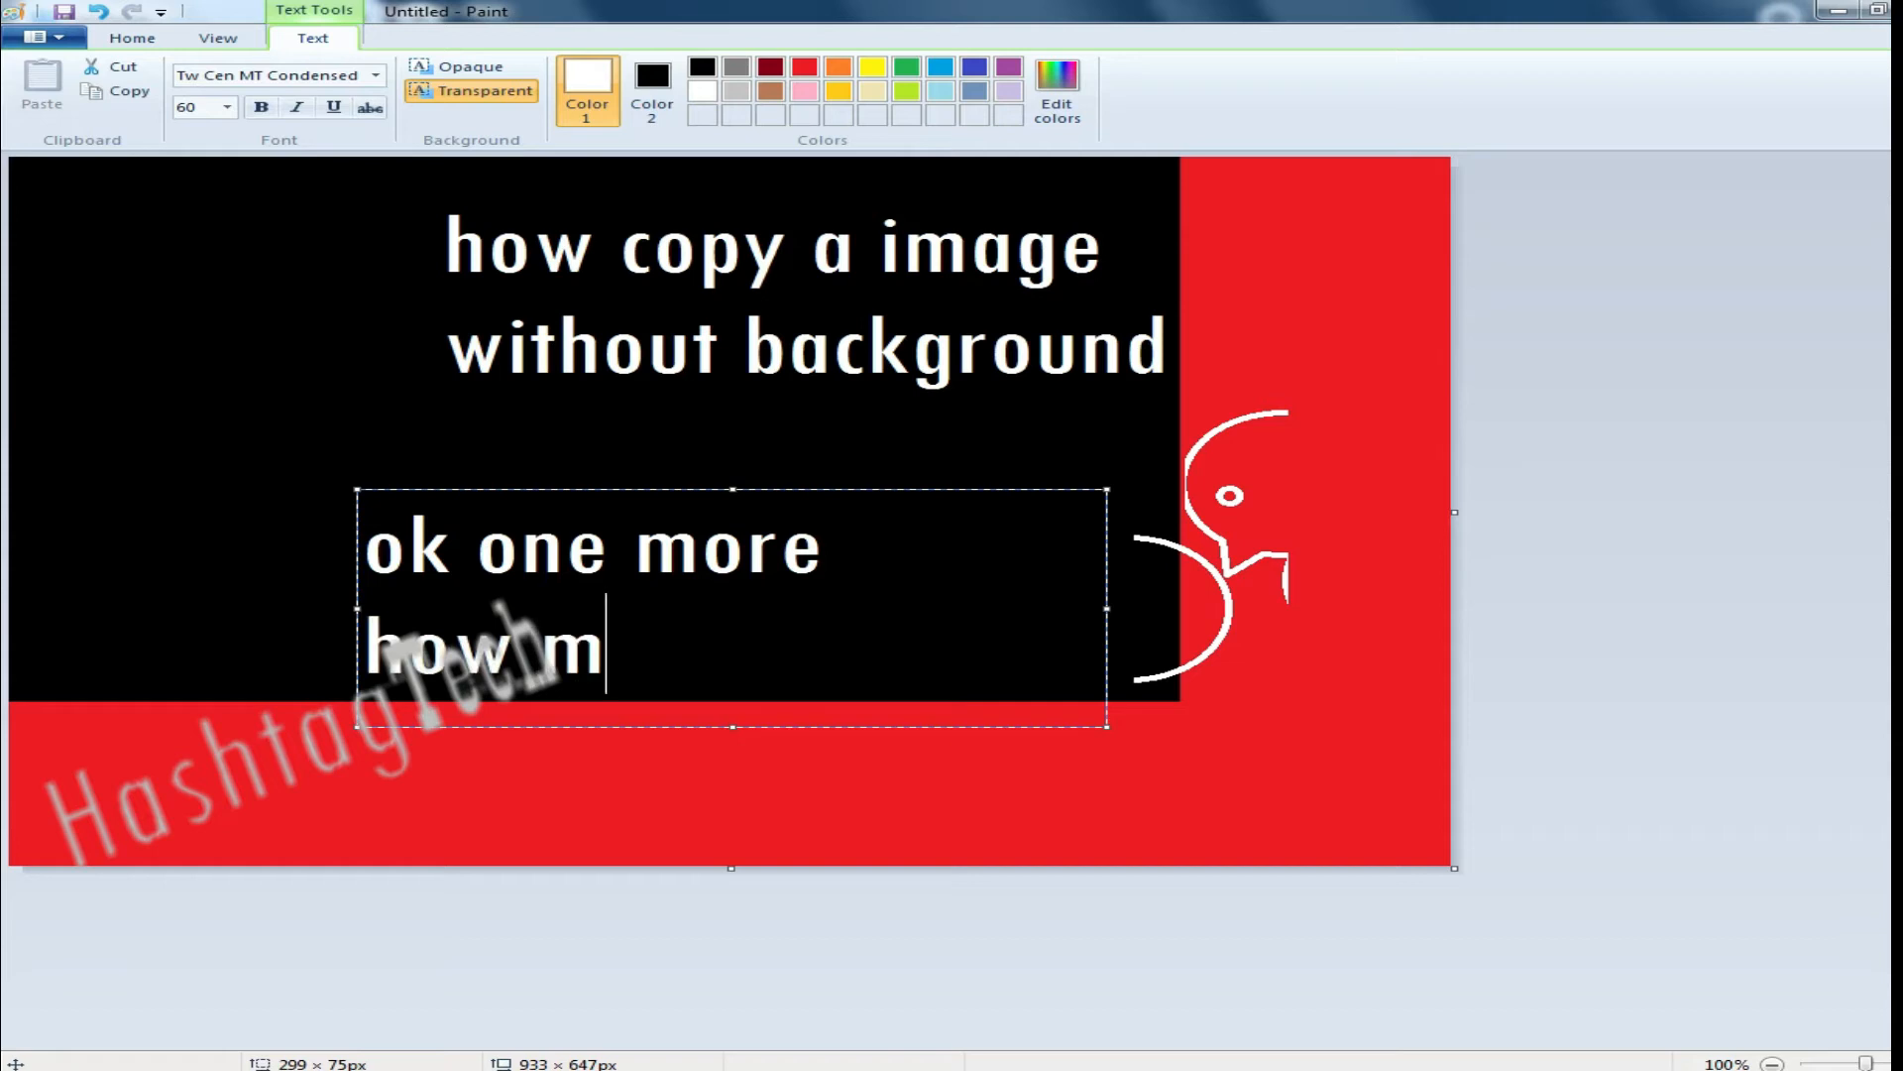
text(ake moon)
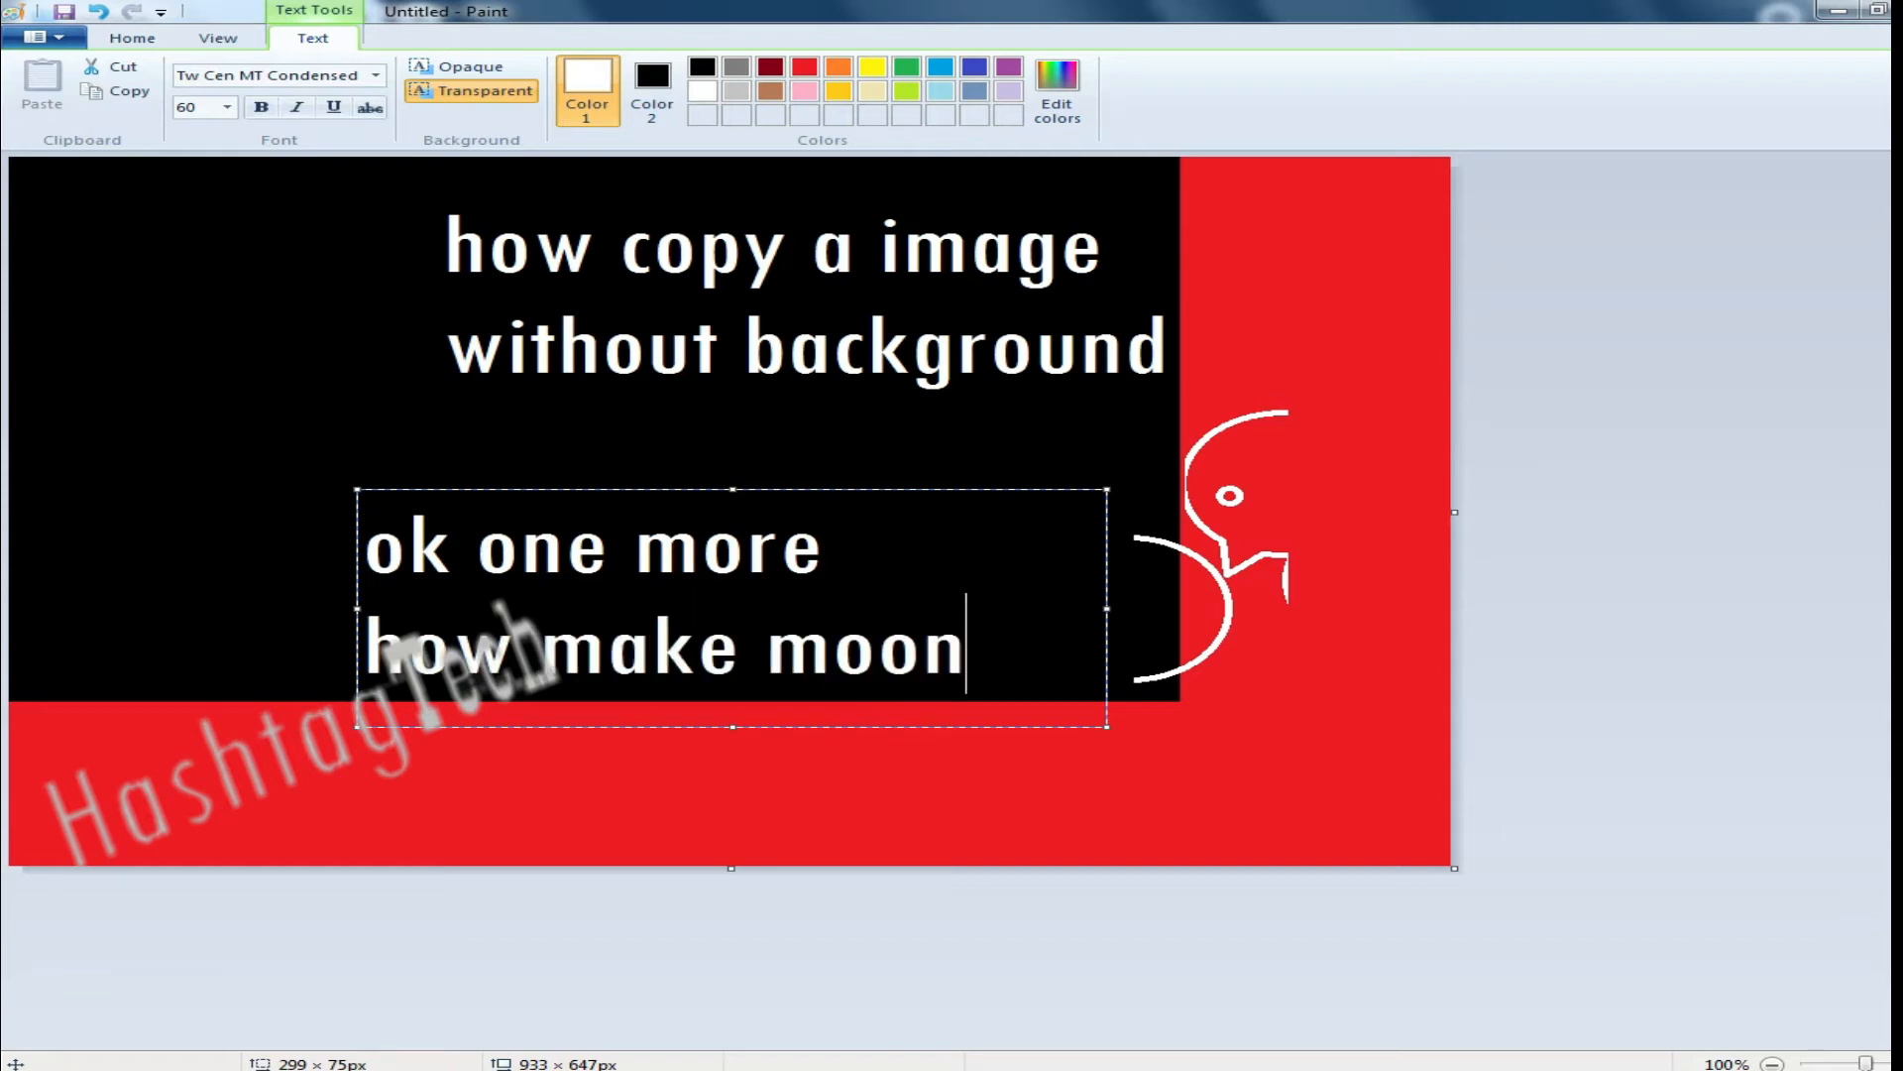
click(321, 419)
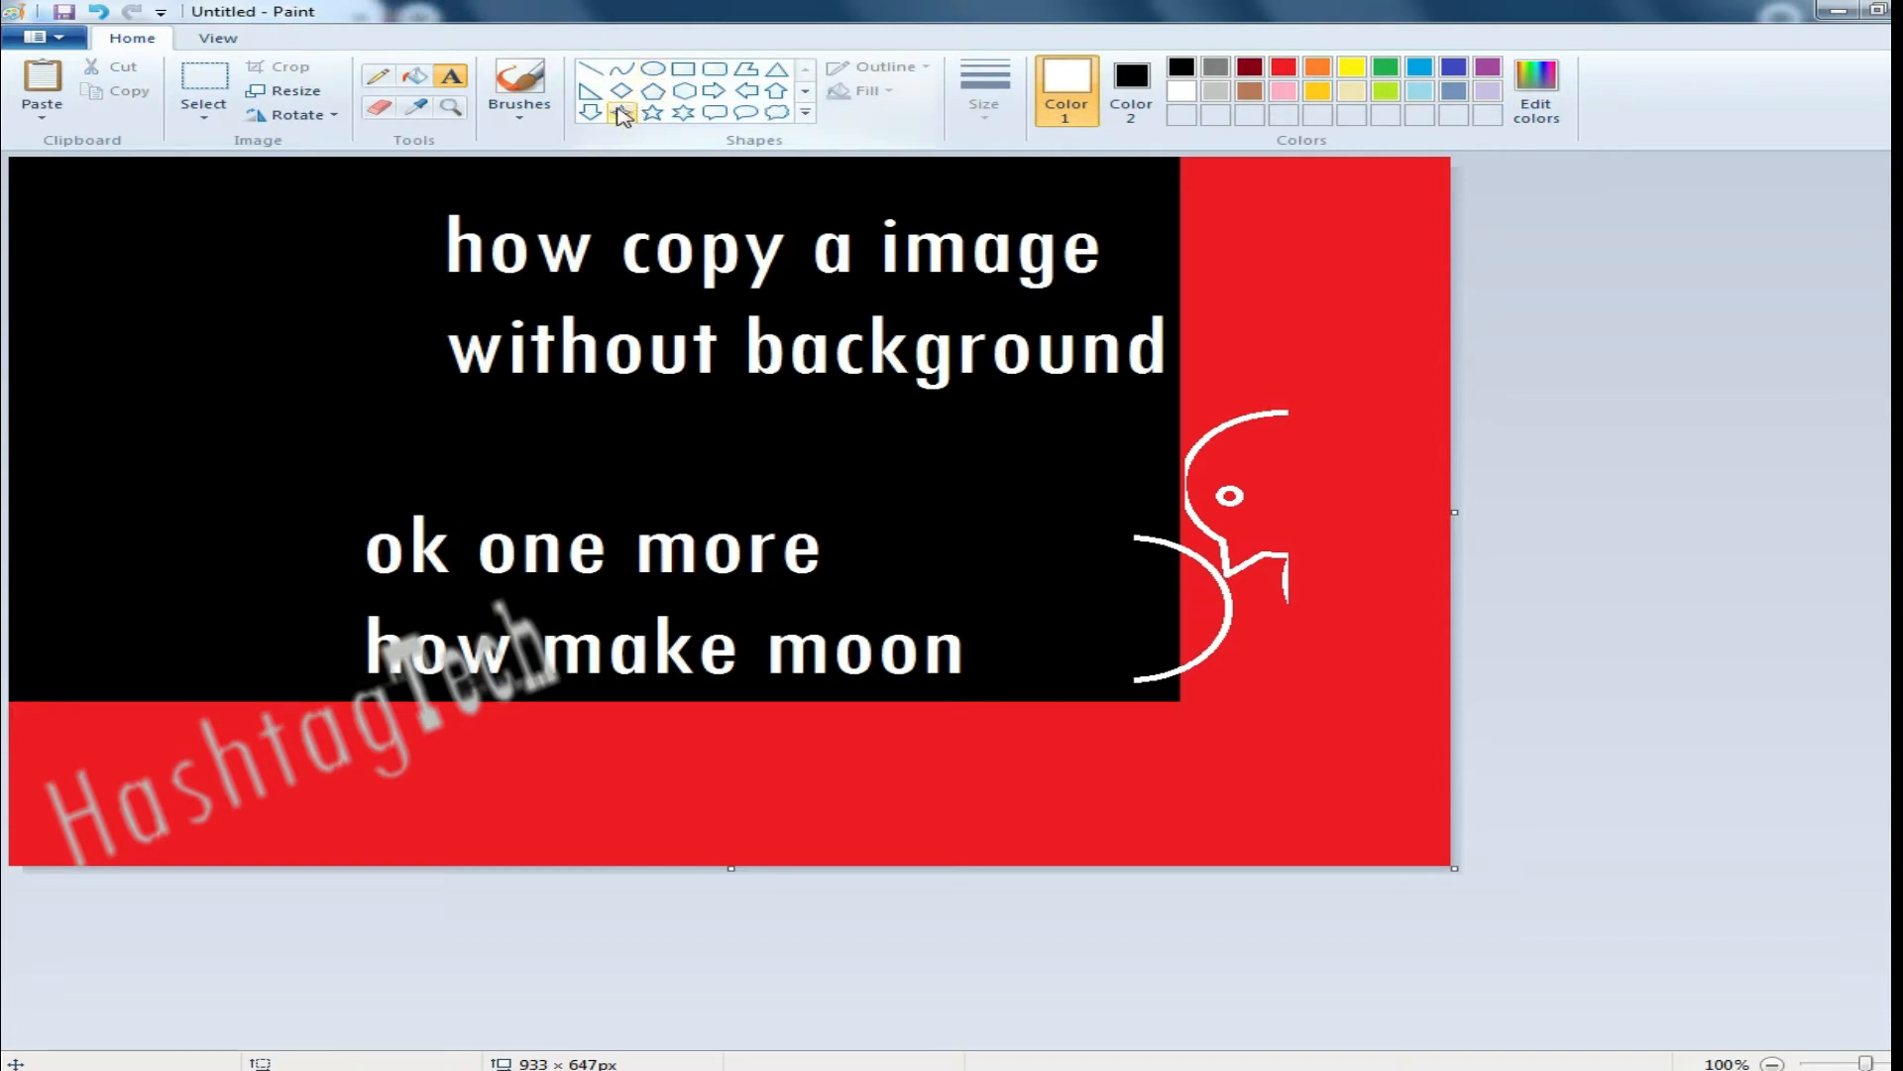
Step: Draw a small white ellipse outline in the black area beside the title, undoing any second overlapping ellipse
click(651, 72)
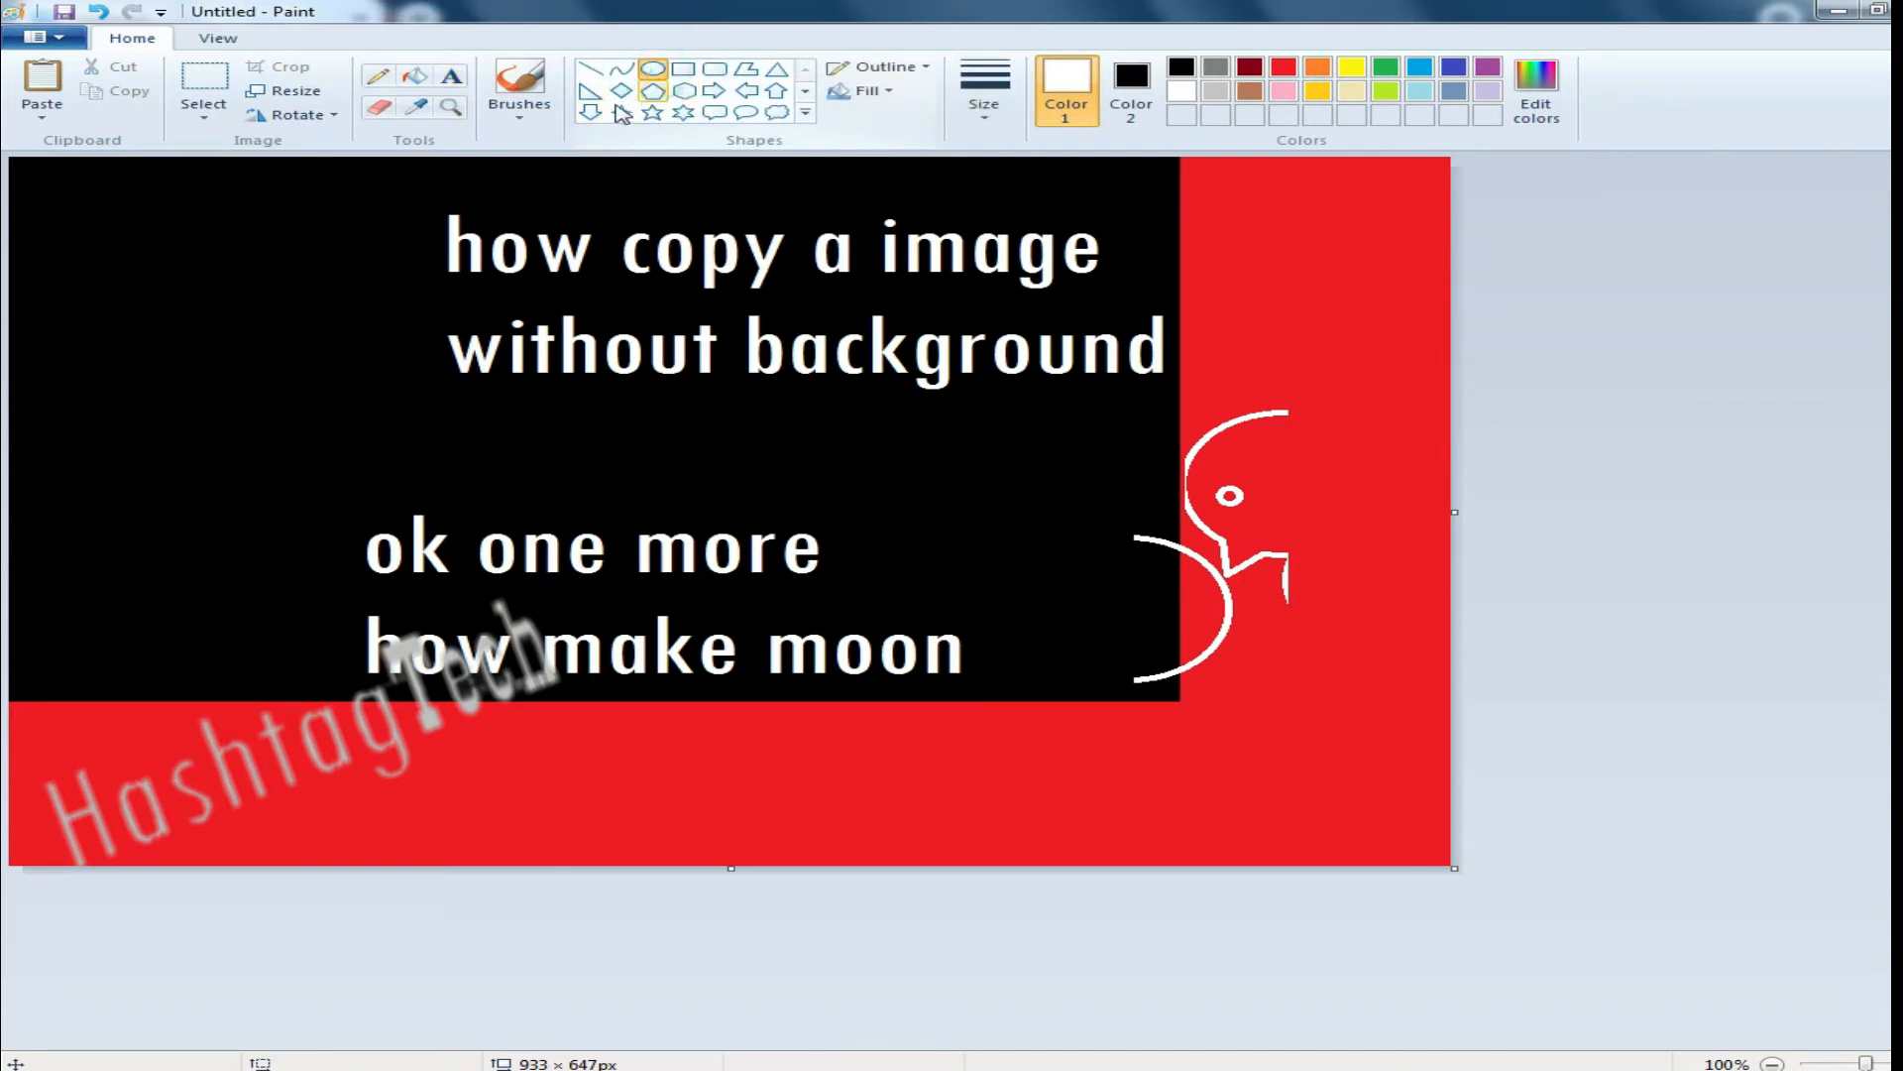
drag(127, 305, 279, 423)
mouse_move(148, 246)
mouse_down()
mouse_move(319, 416)
mouse_move(337, 407)
mouse_up()
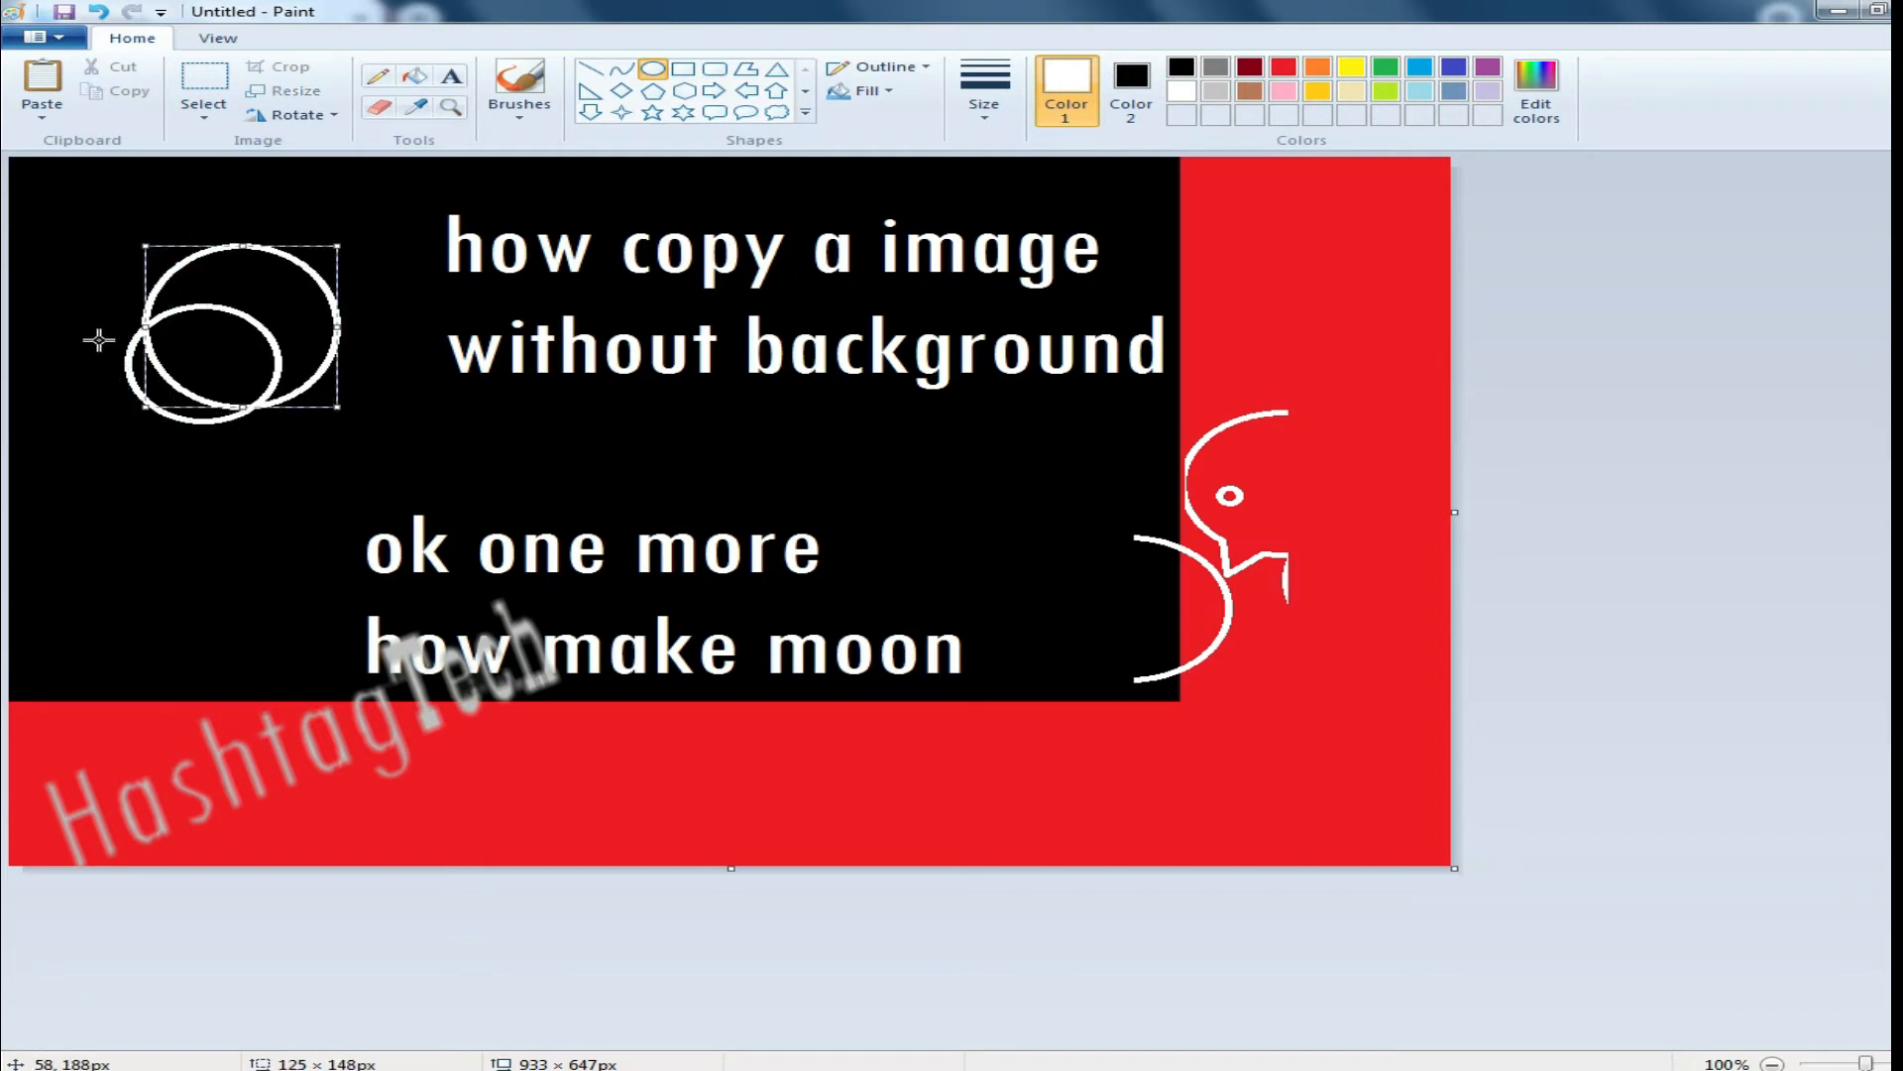
key(ctrl+z)
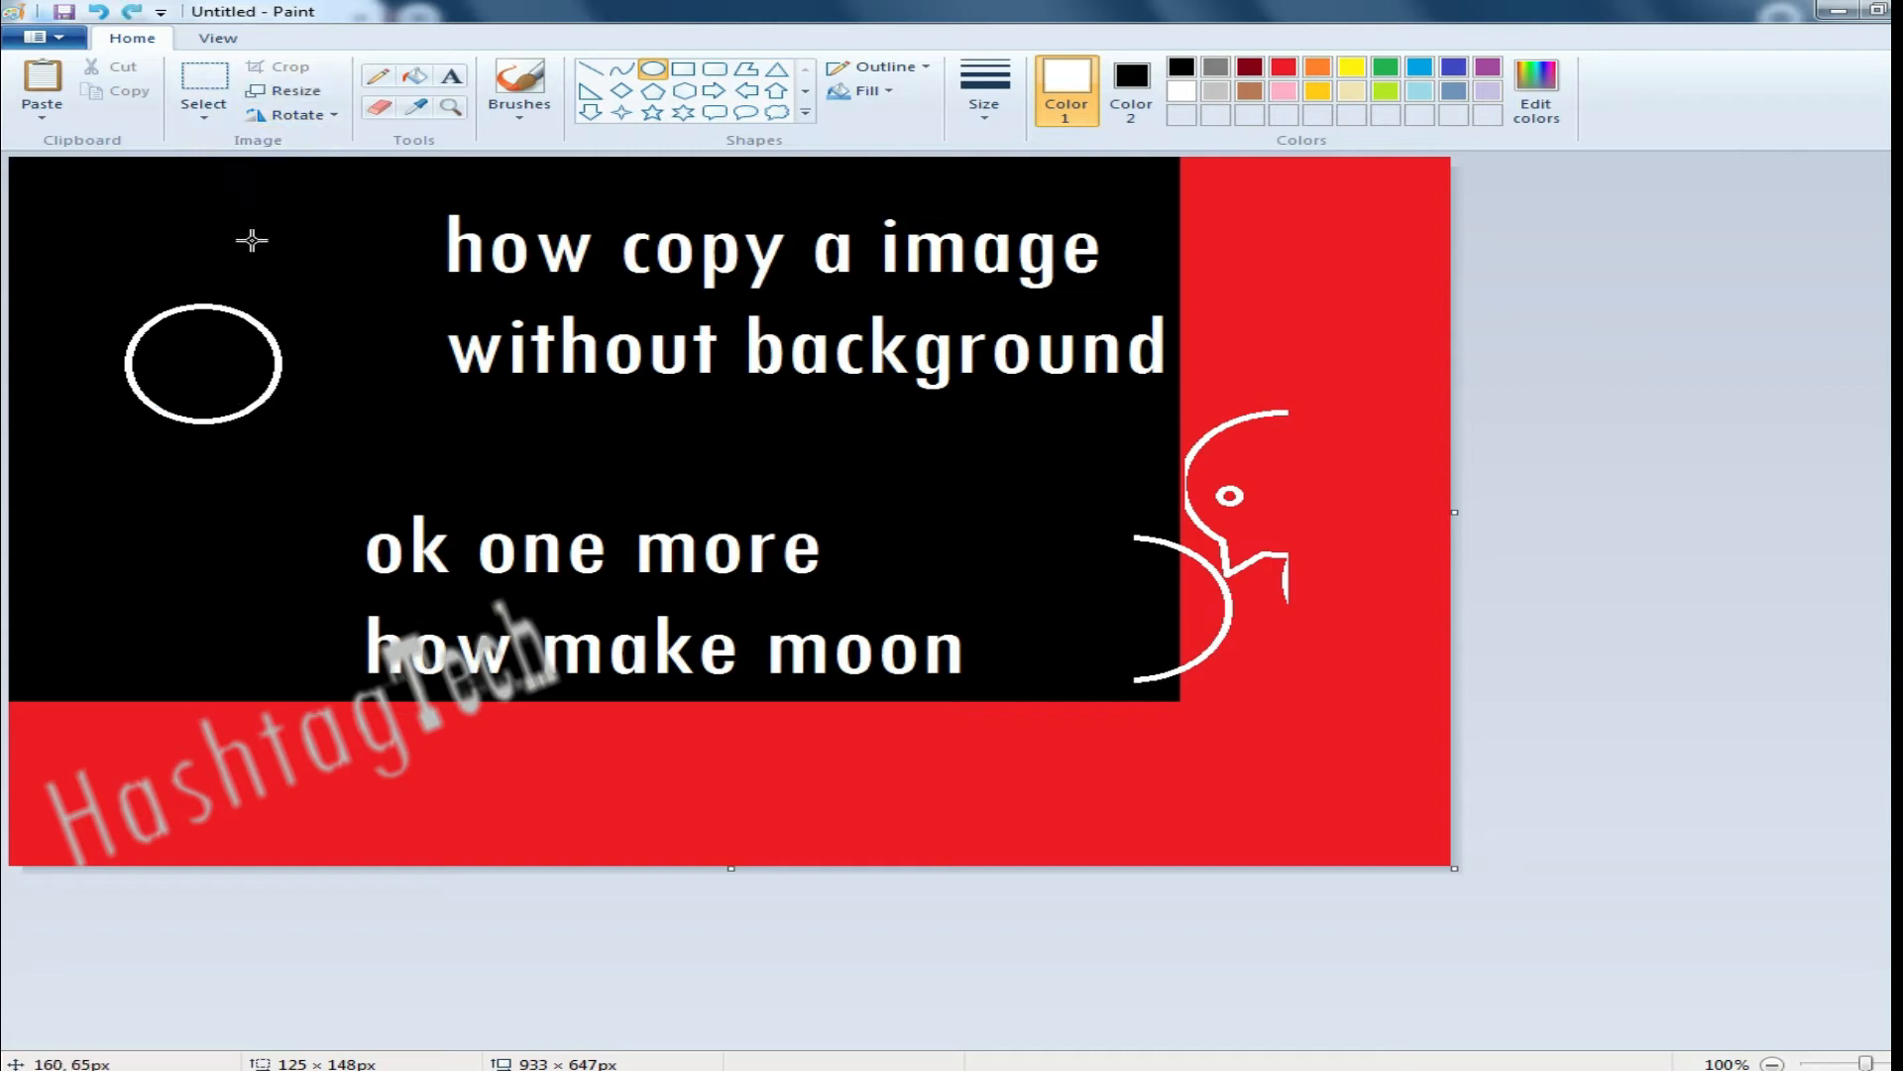
click(127, 281)
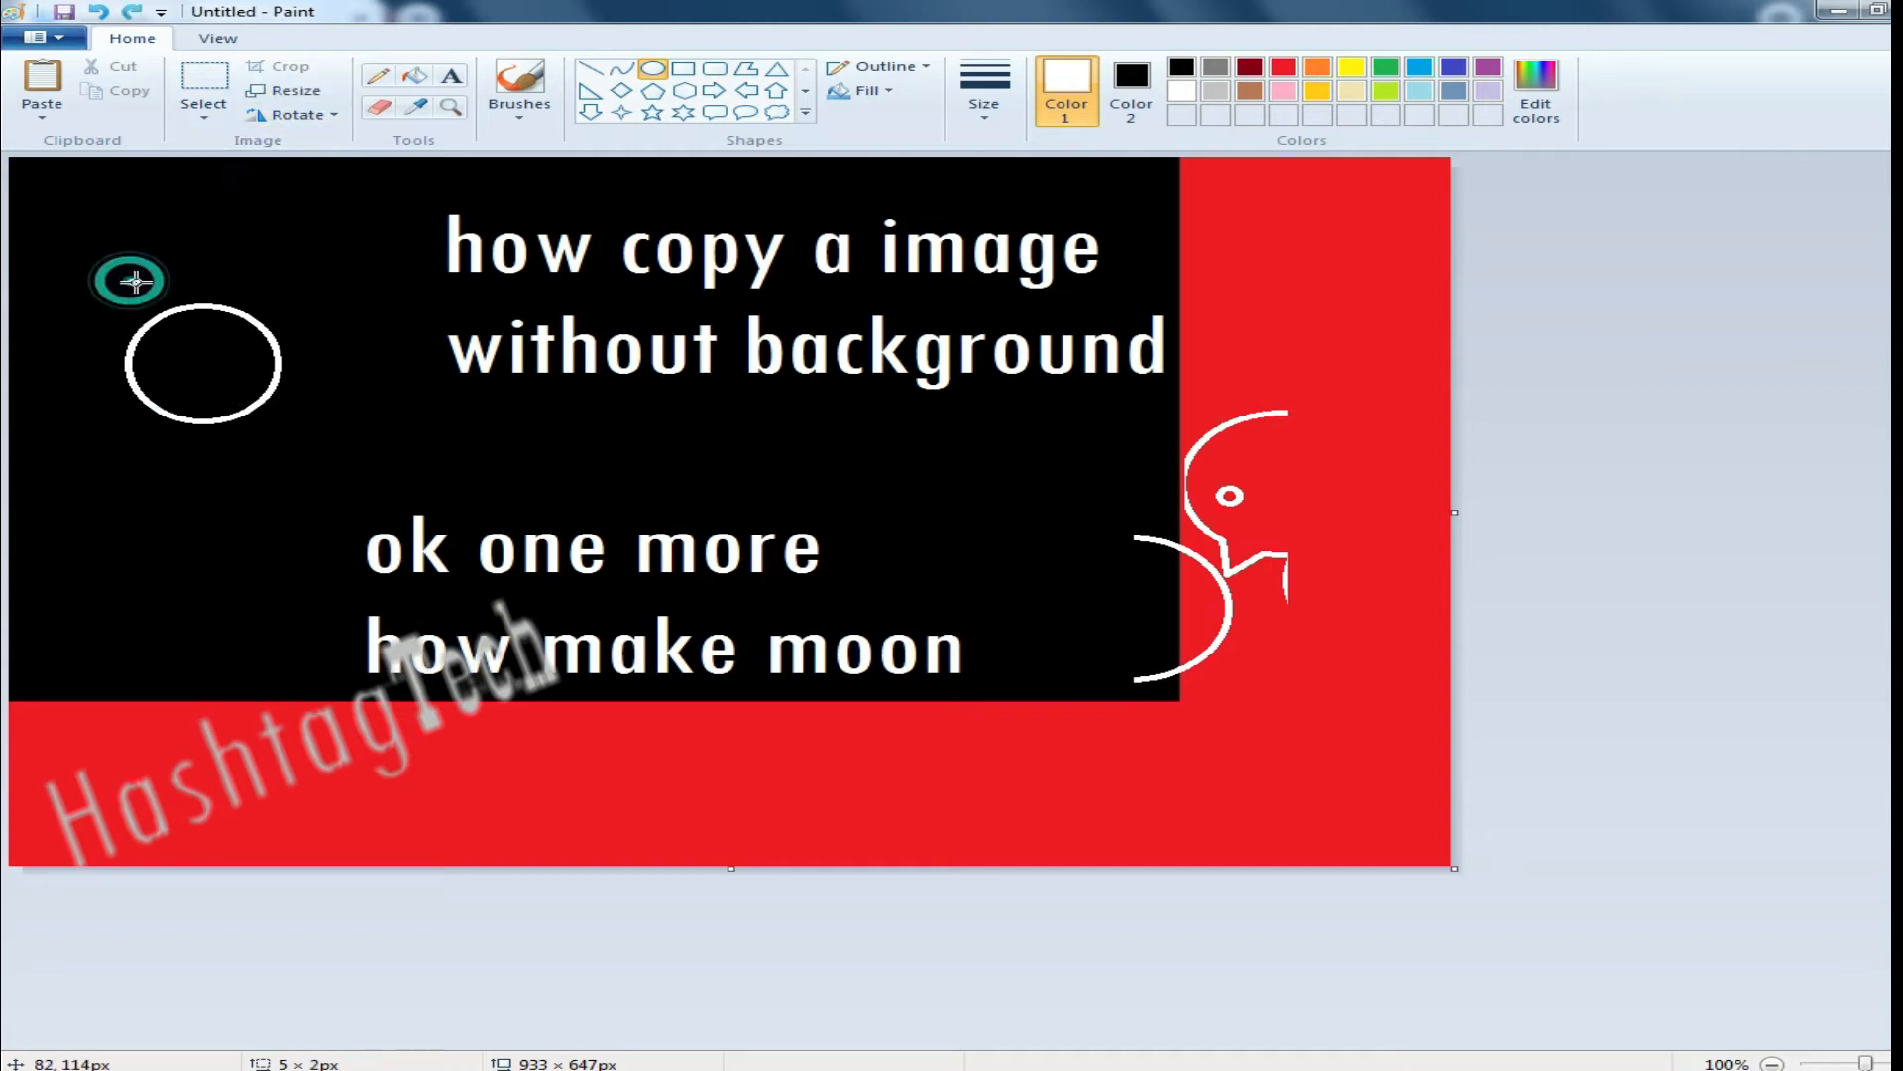
Step: Select the new ellipse with a rectangular selection and turn on transparent selection
click(203, 87)
drag(115, 260, 310, 466)
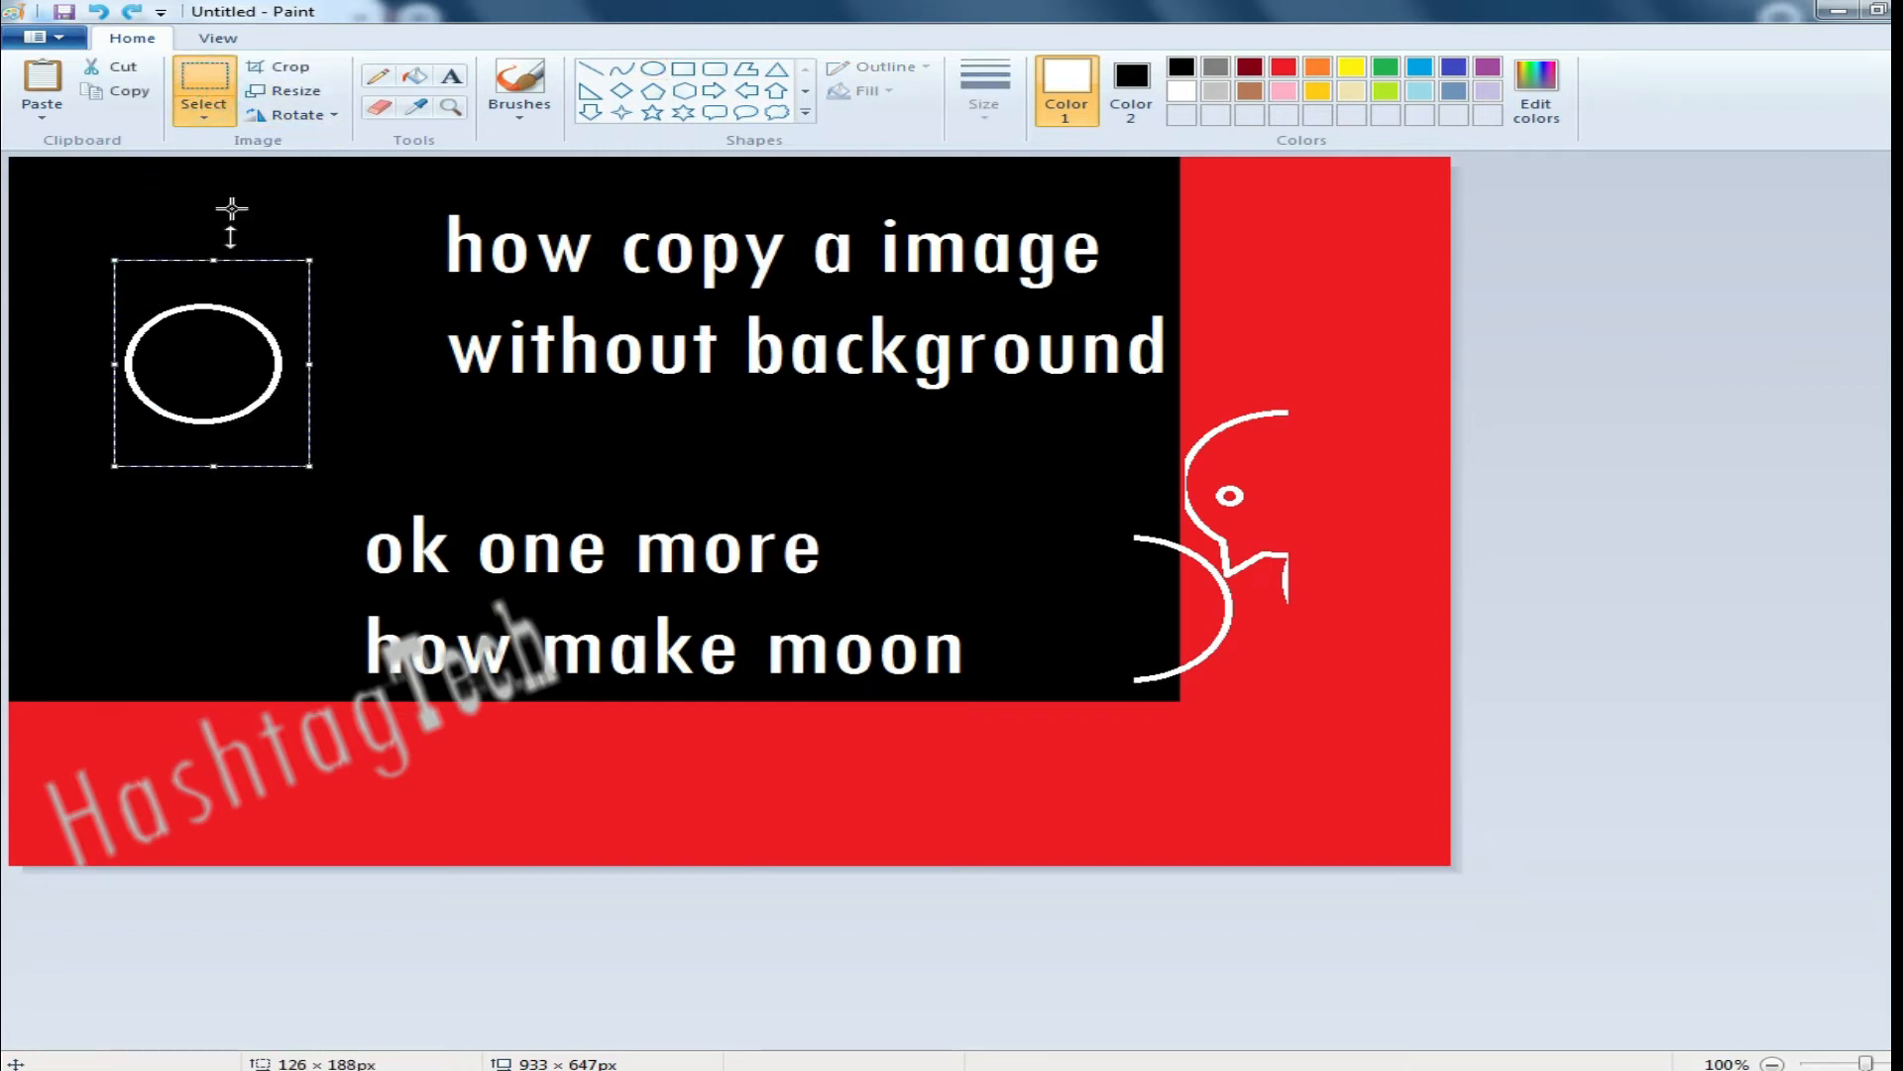
click(203, 111)
click(270, 313)
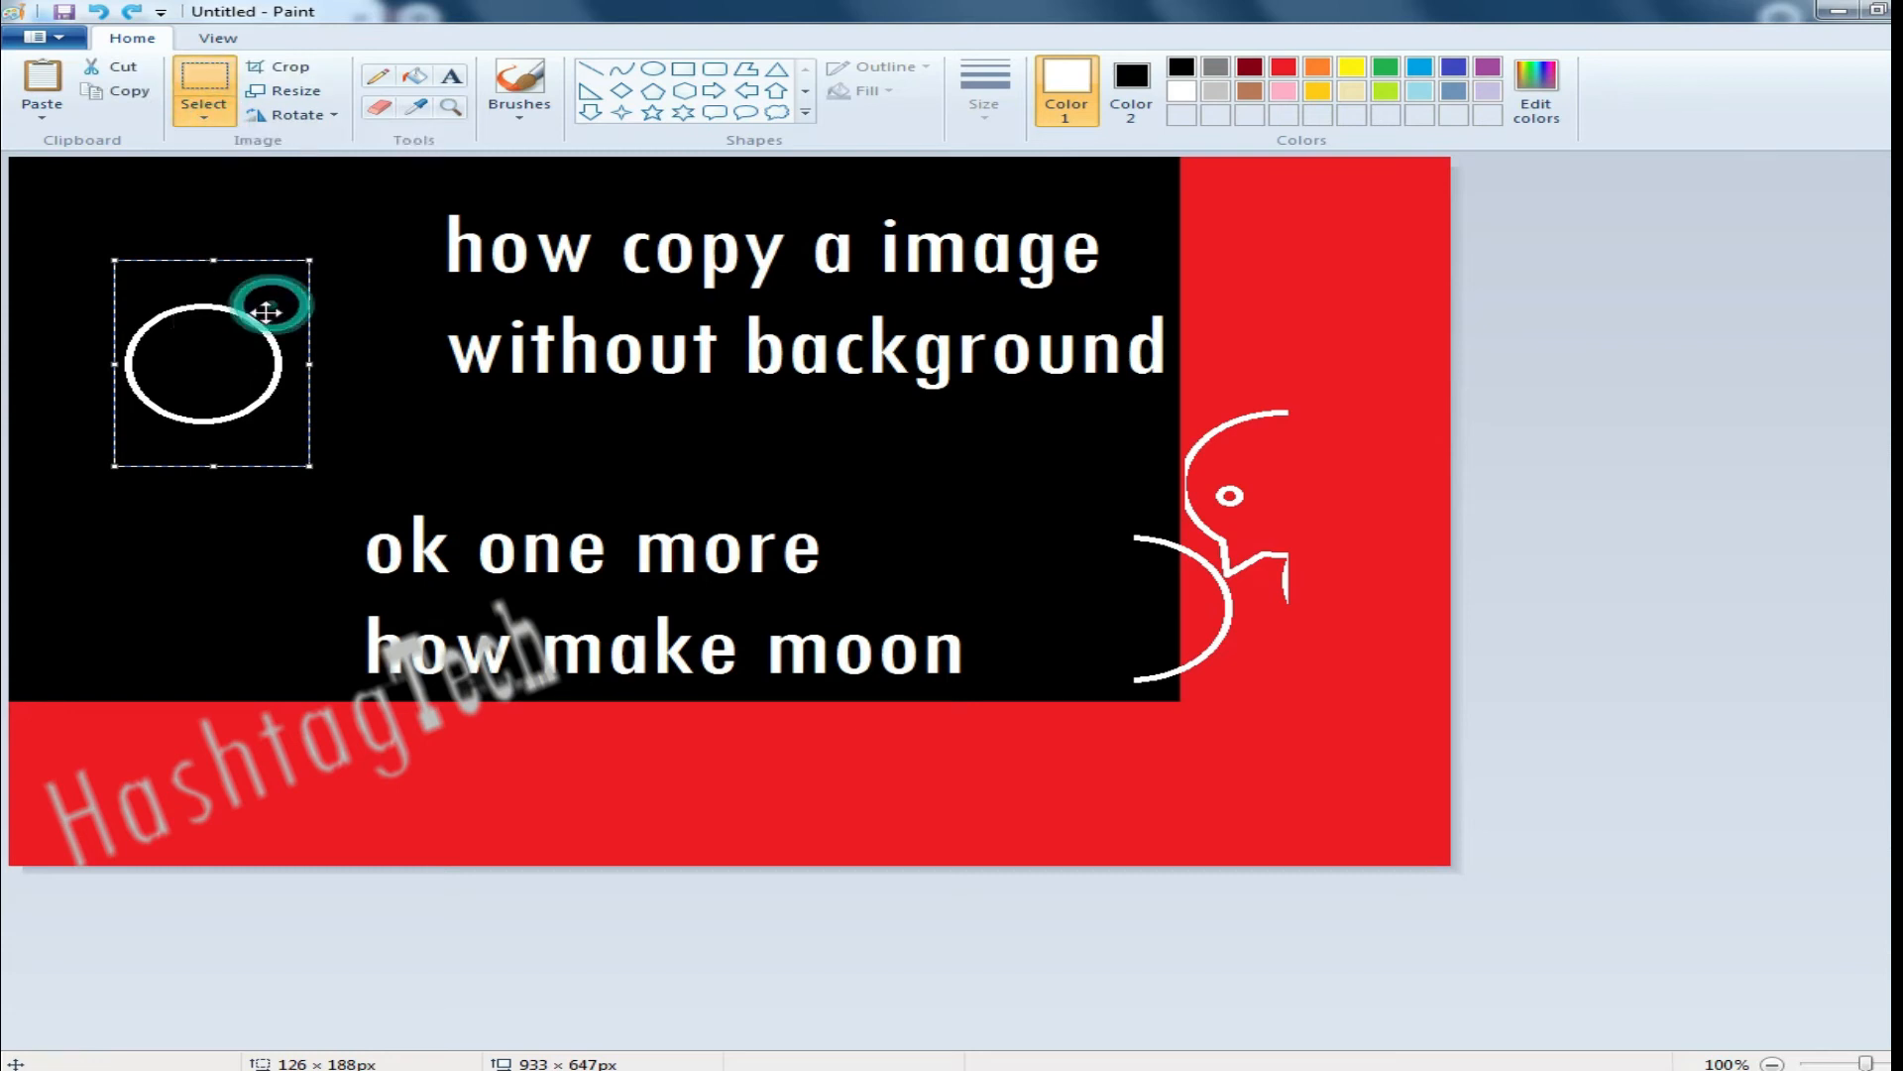
click(203, 111)
click(260, 327)
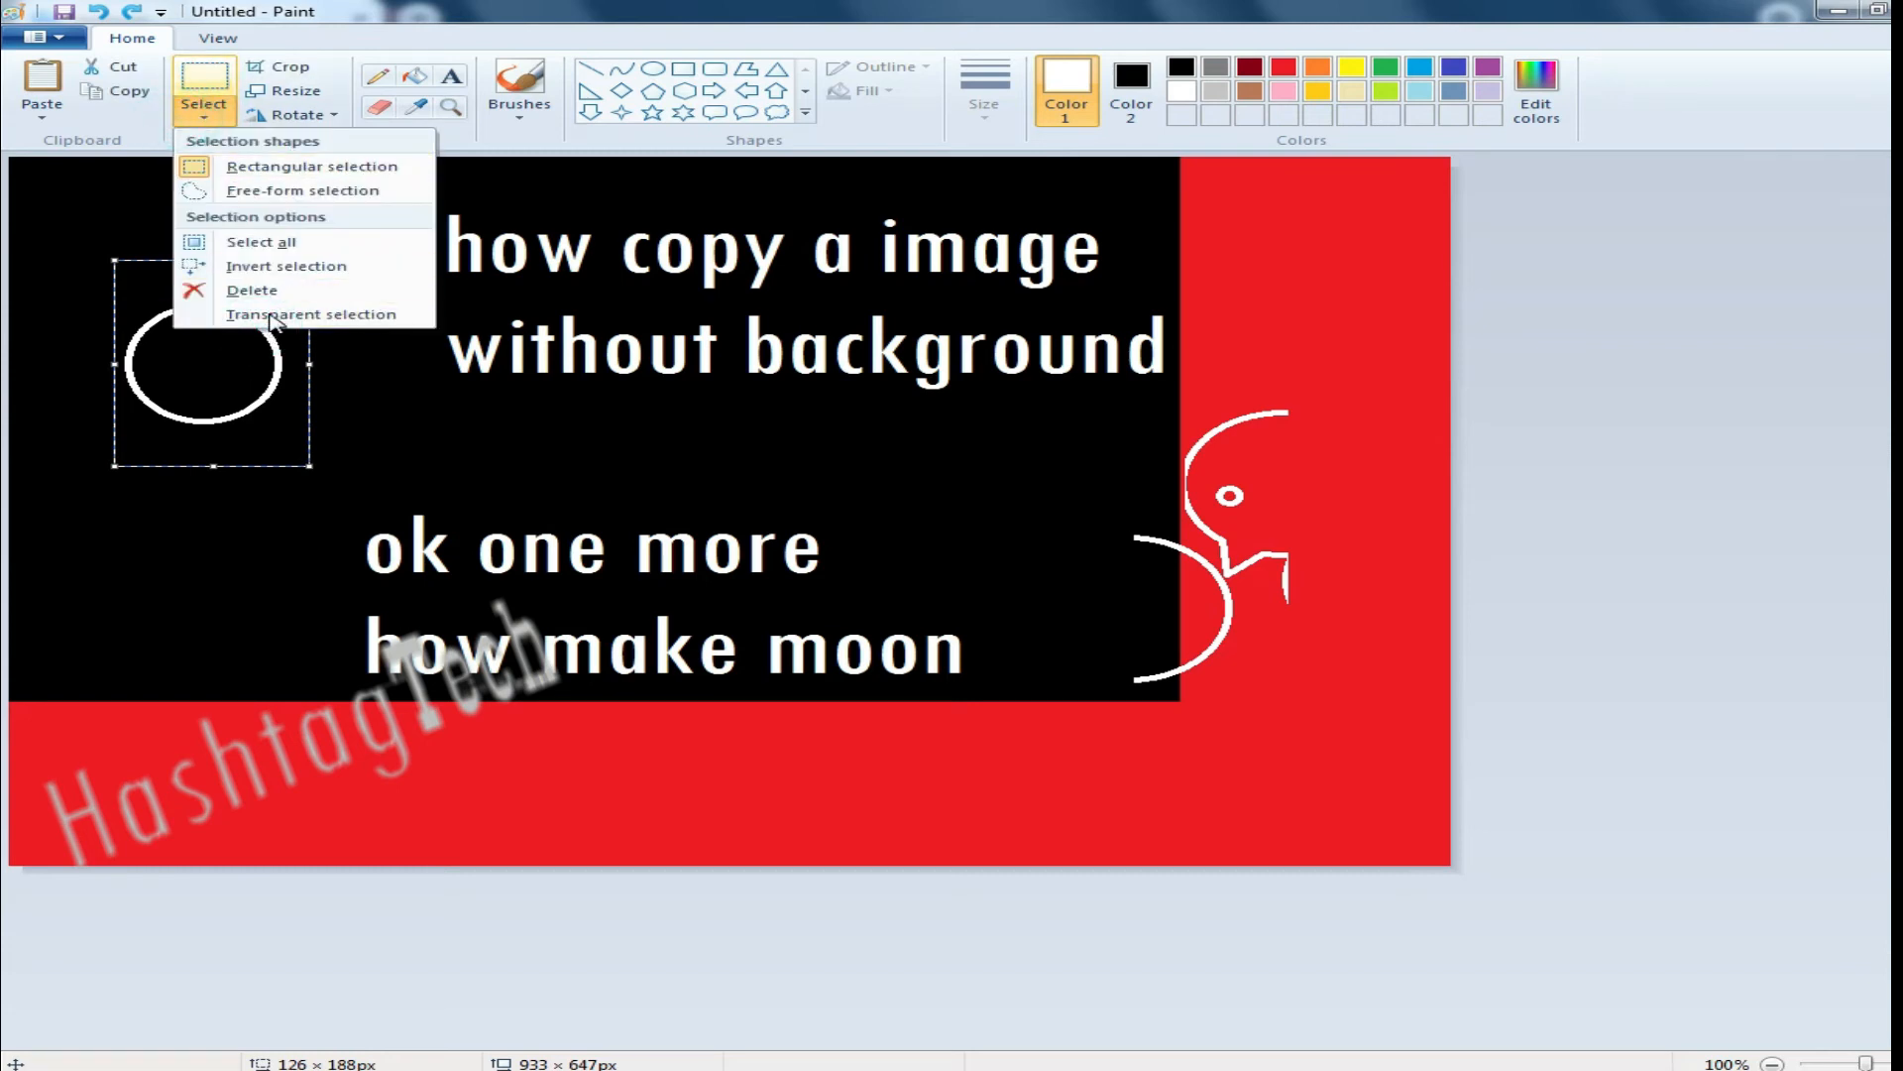
click(270, 314)
Step: Copy and paste the ellipse, placing the copy over the original with a slight offset up and to the right
right_click(202, 327)
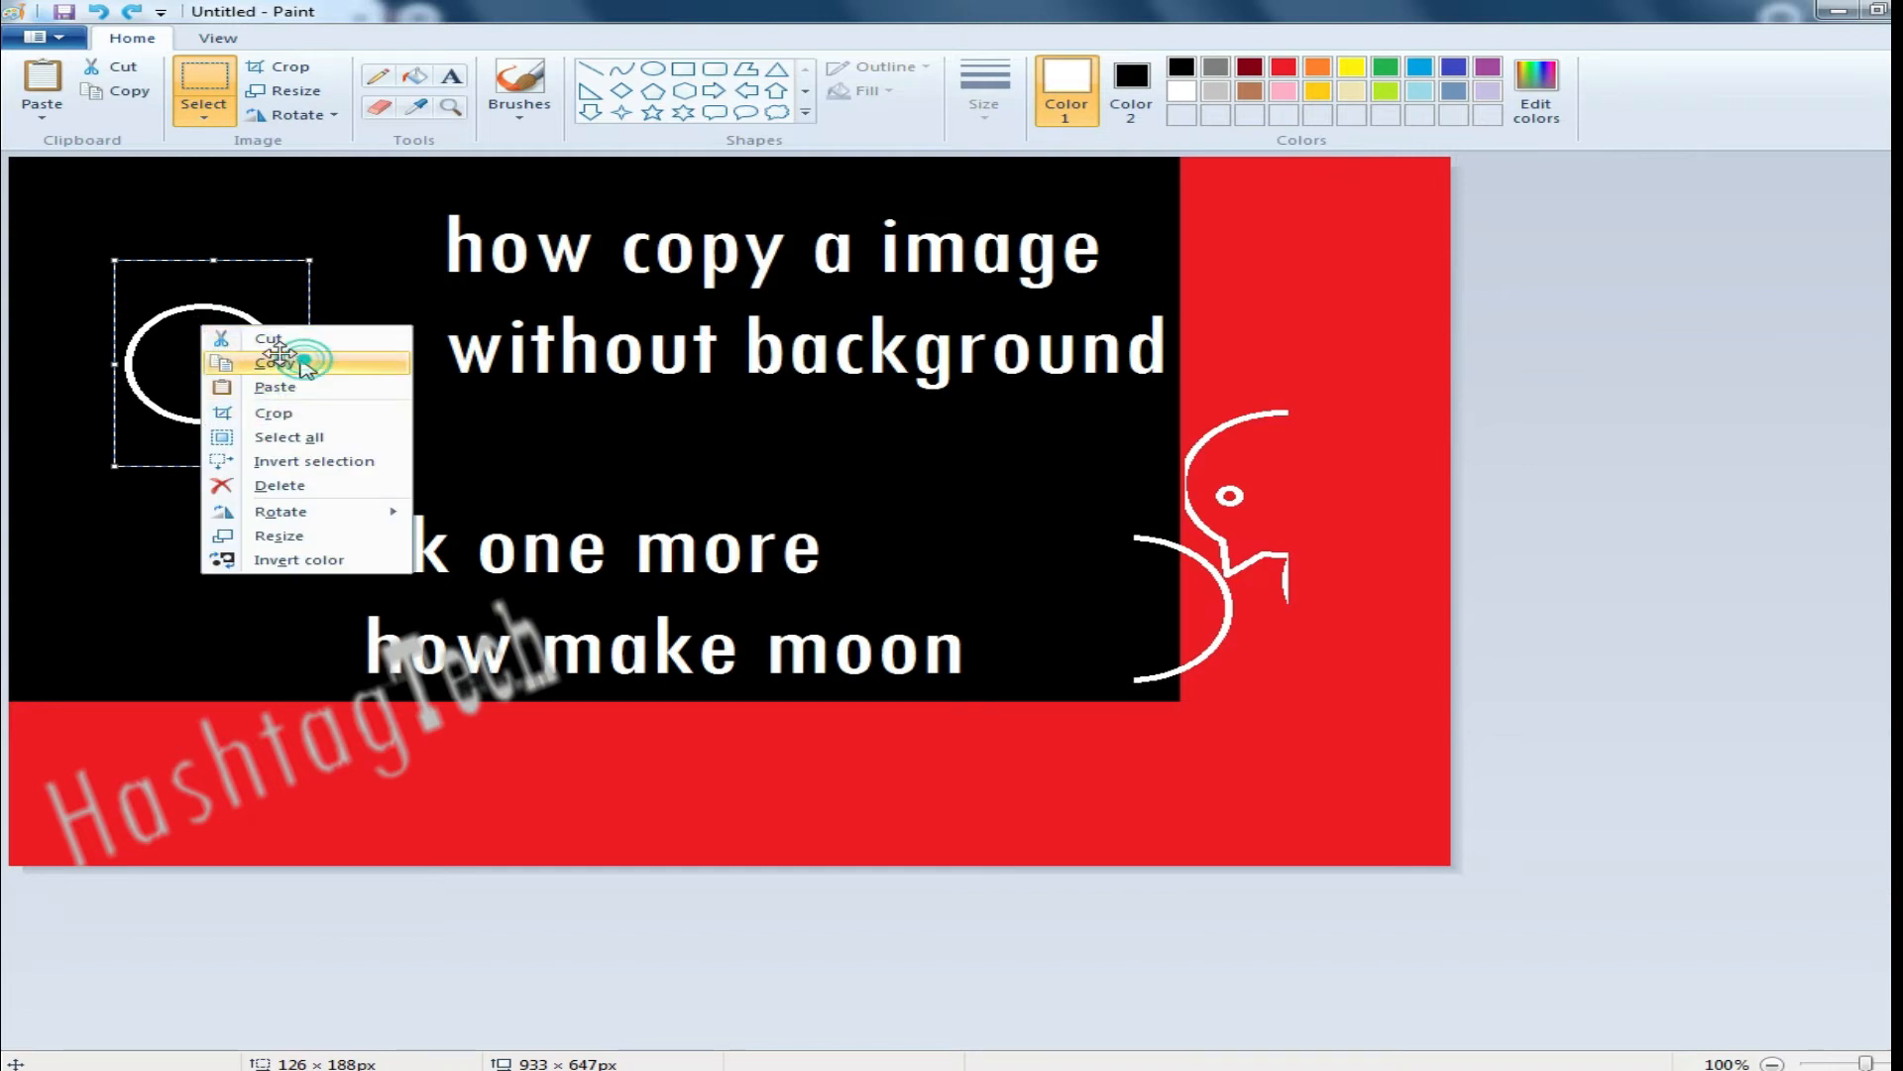
click(302, 364)
right_click(226, 332)
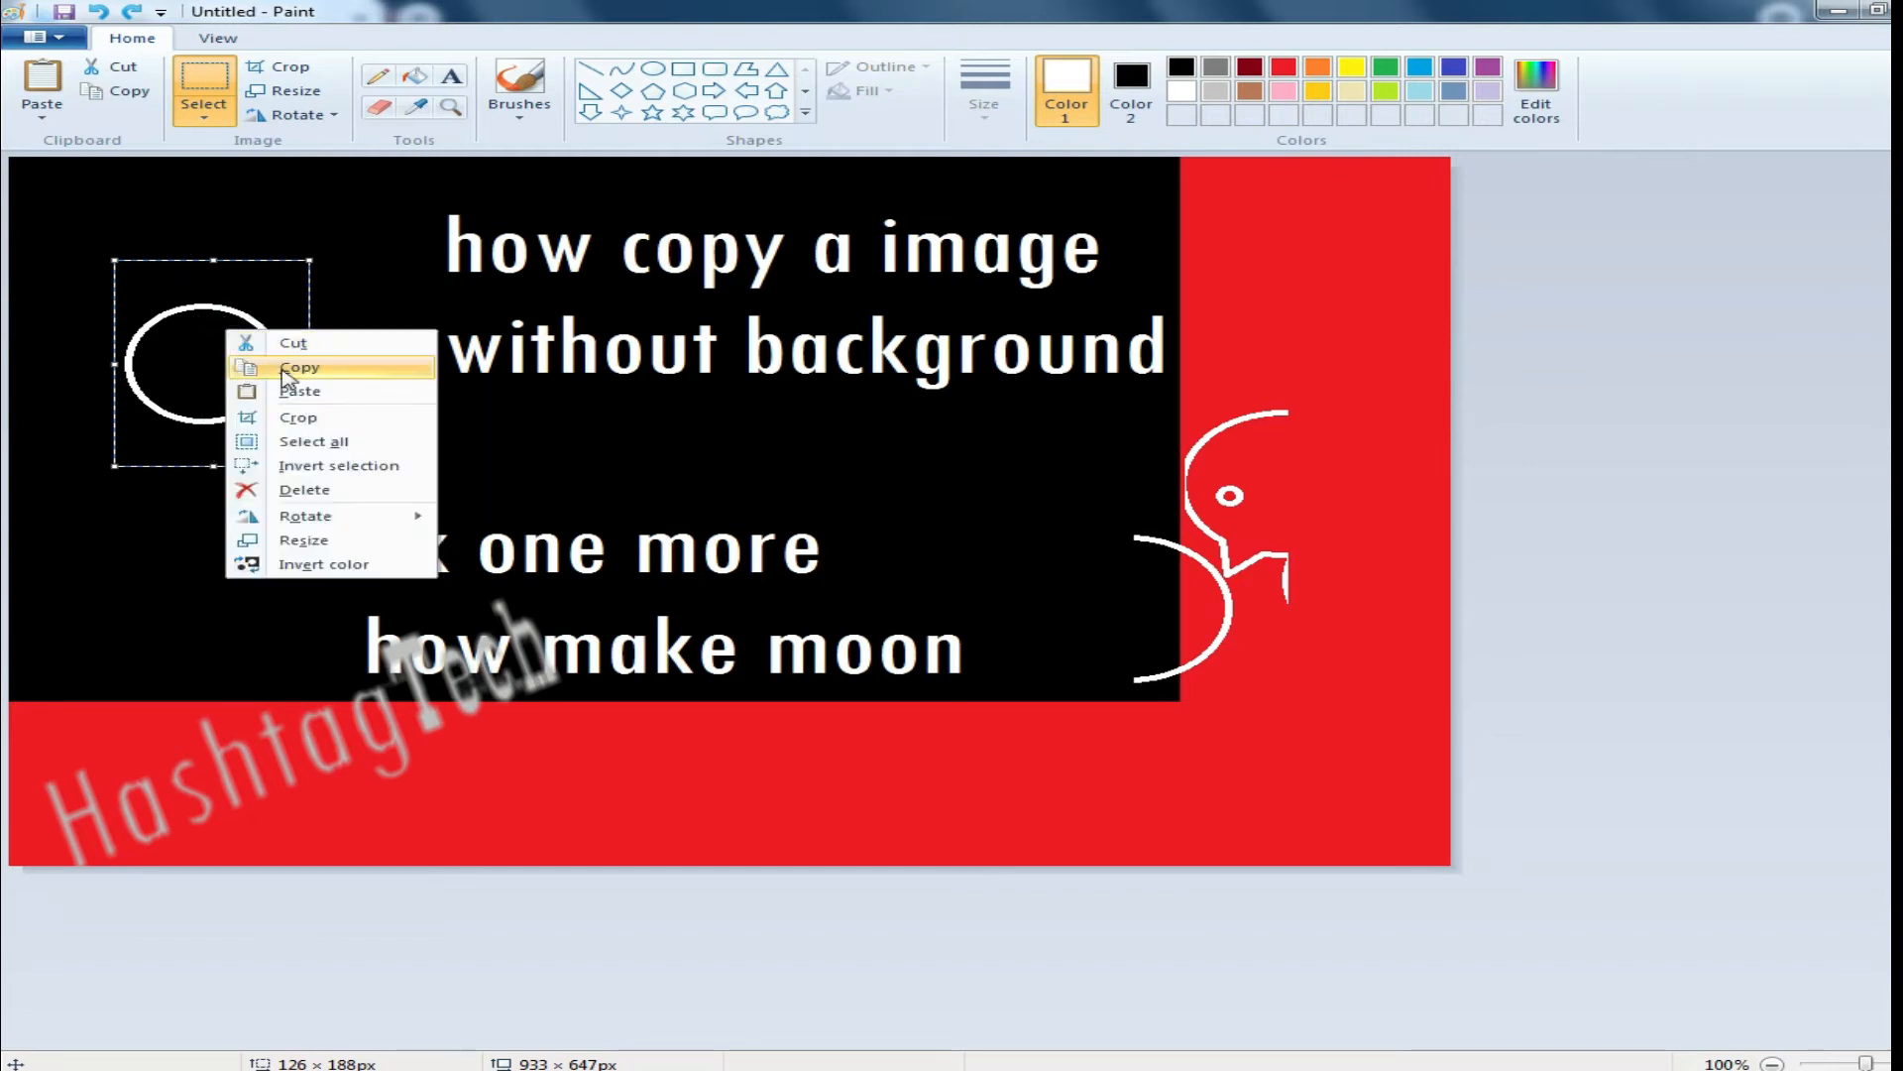
click(327, 394)
drag(139, 260, 278, 347)
click(78, 255)
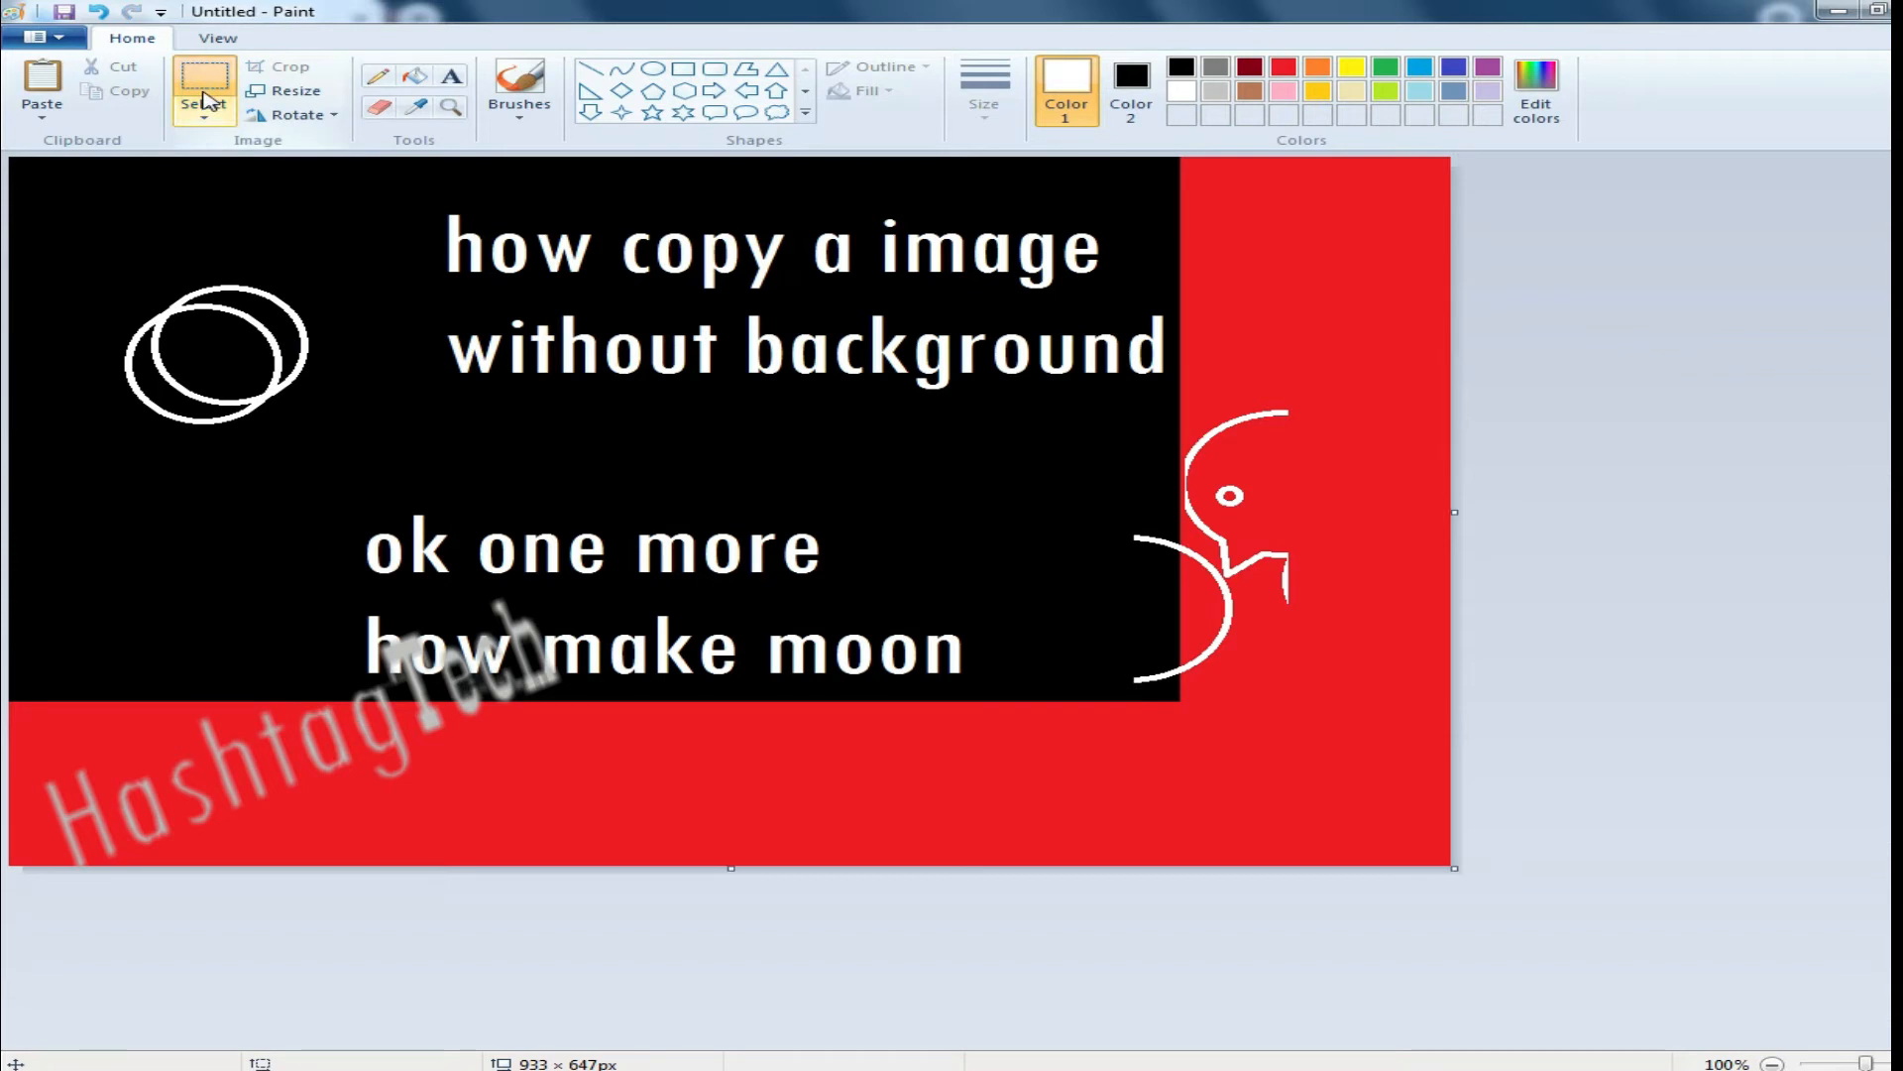
Step: Delete the upper-right part of the overlapping ellipses with a free-form selection so that only a crescent moon remains
click(219, 117)
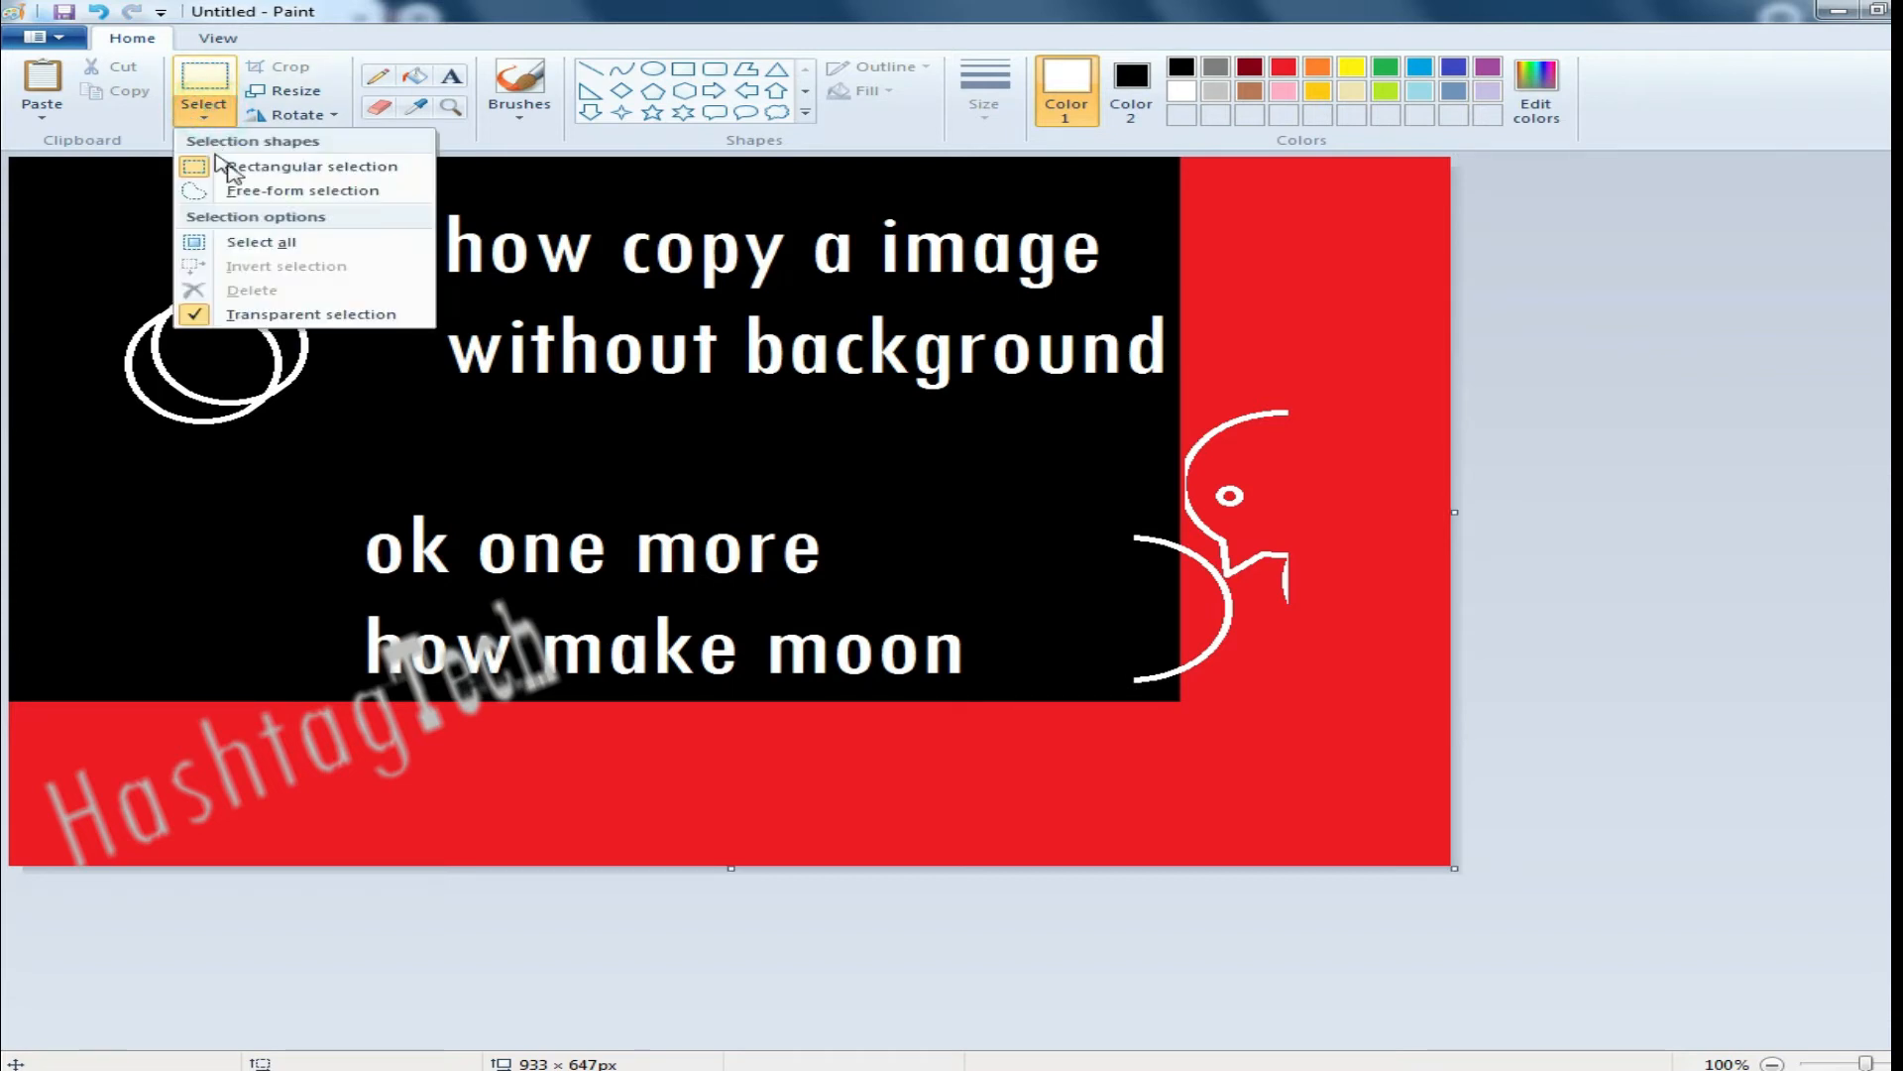
click(275, 192)
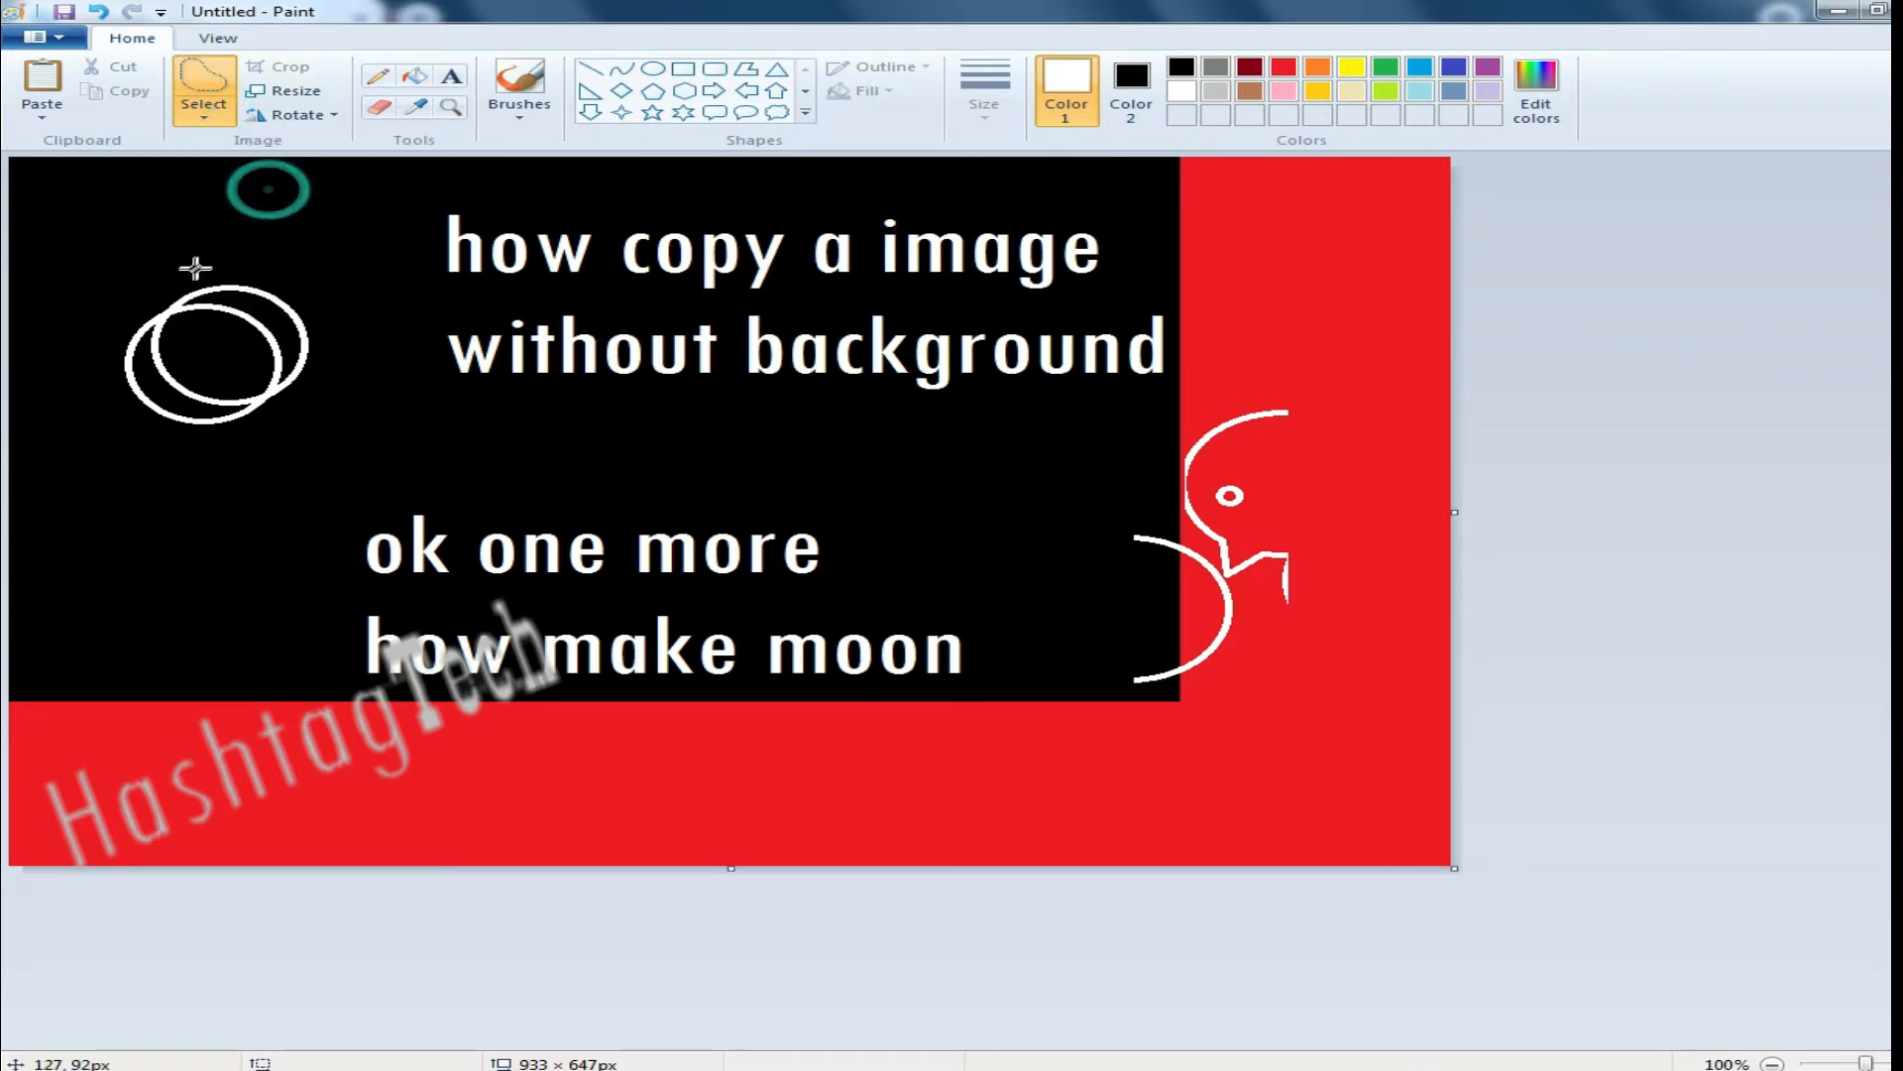
mouse_move(152, 284)
mouse_down()
mouse_move(241, 383)
mouse_move(331, 388)
mouse_move(324, 316)
mouse_move(289, 283)
mouse_move(153, 292)
mouse_up()
right_click(318, 279)
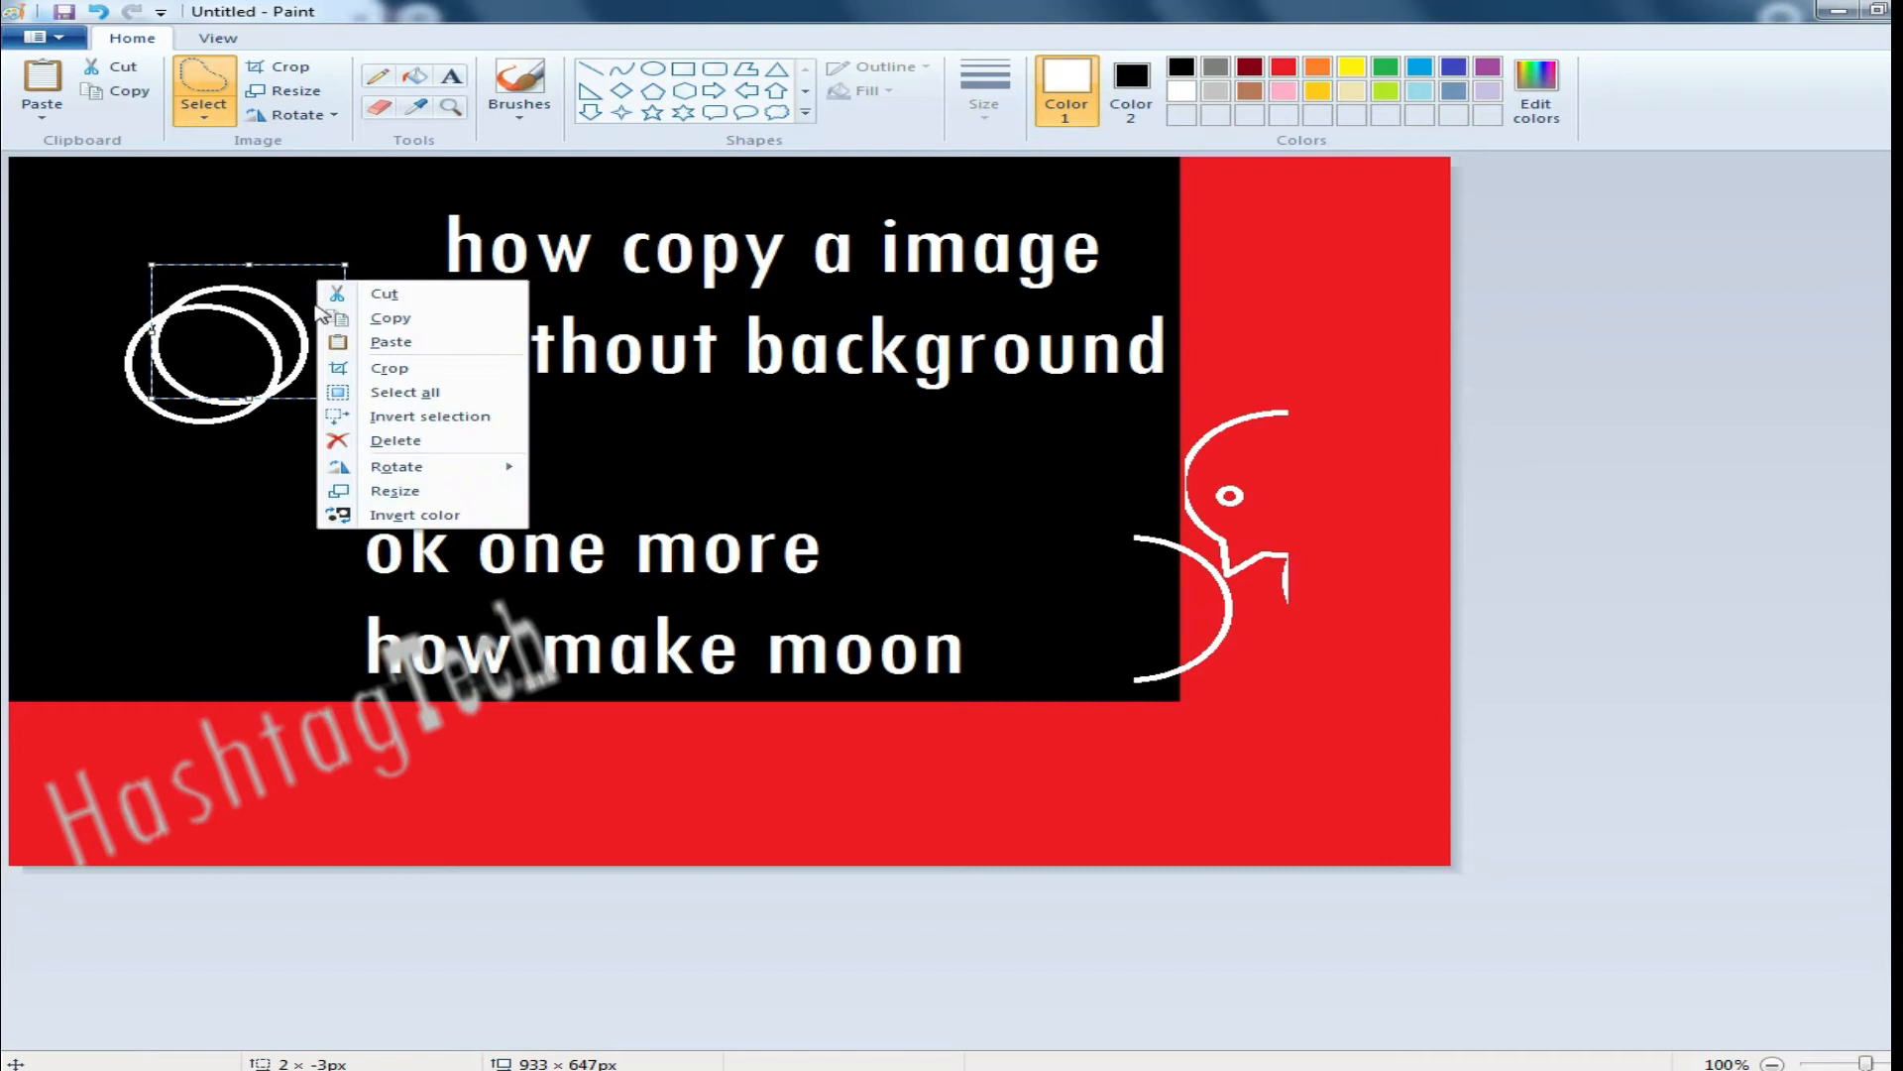
click(451, 440)
Step: Select the leftover line above the crescent's upper tip free-form and delete it
click(148, 277)
mouse_move(168, 279)
mouse_down()
mouse_move(227, 330)
mouse_move(154, 276)
mouse_up()
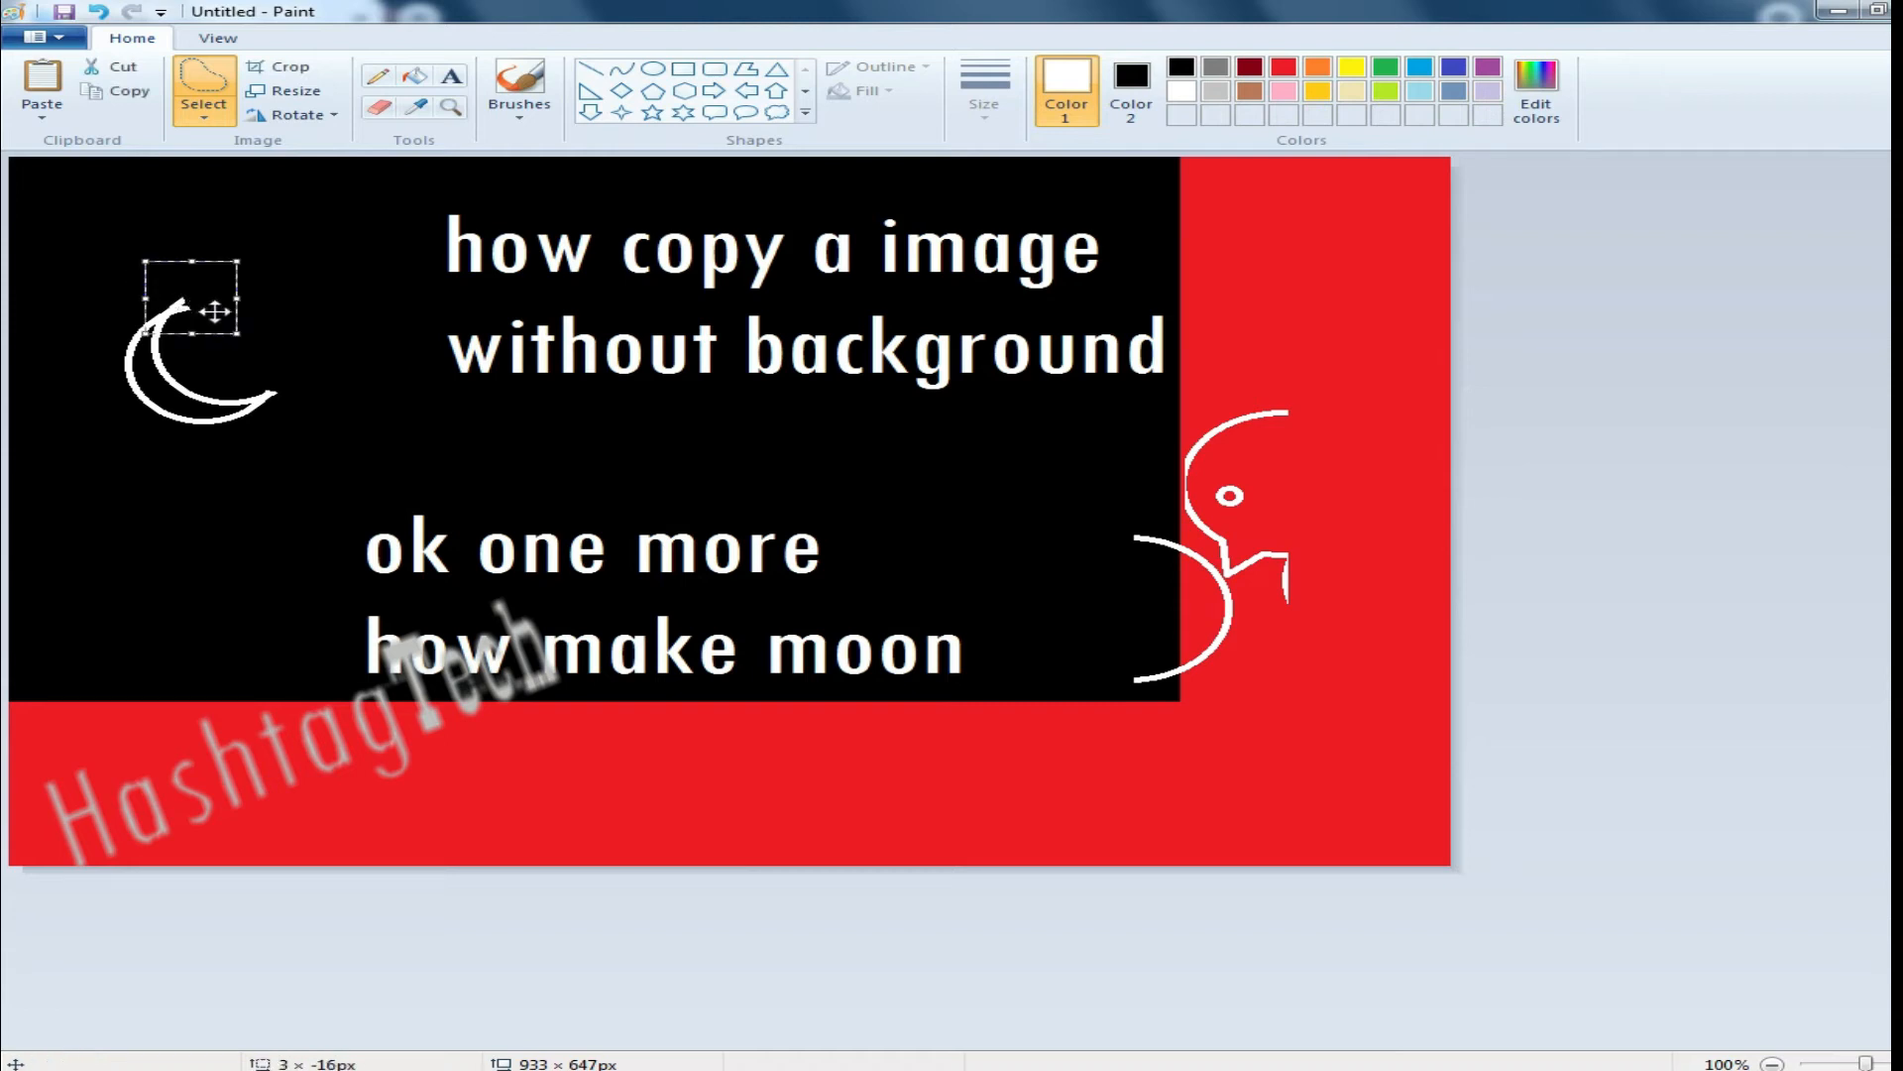
right_click(192, 288)
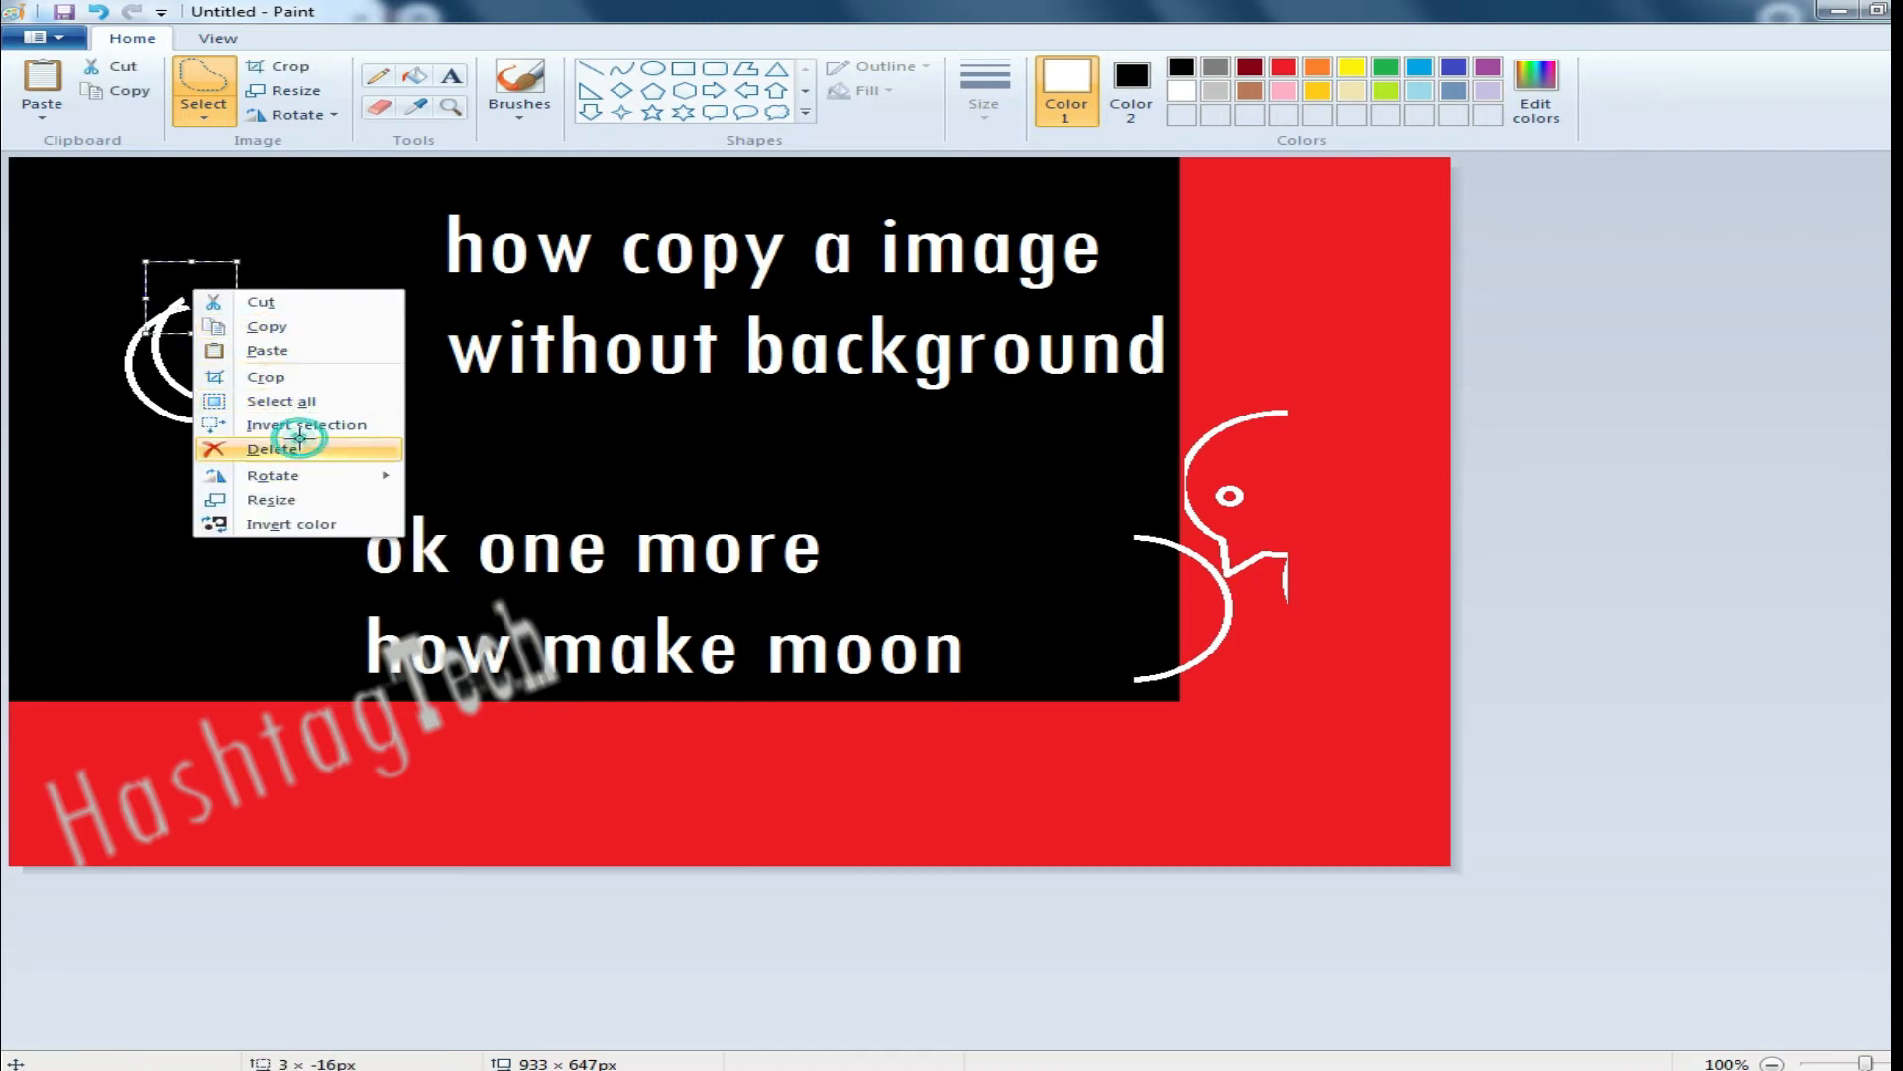
click(299, 446)
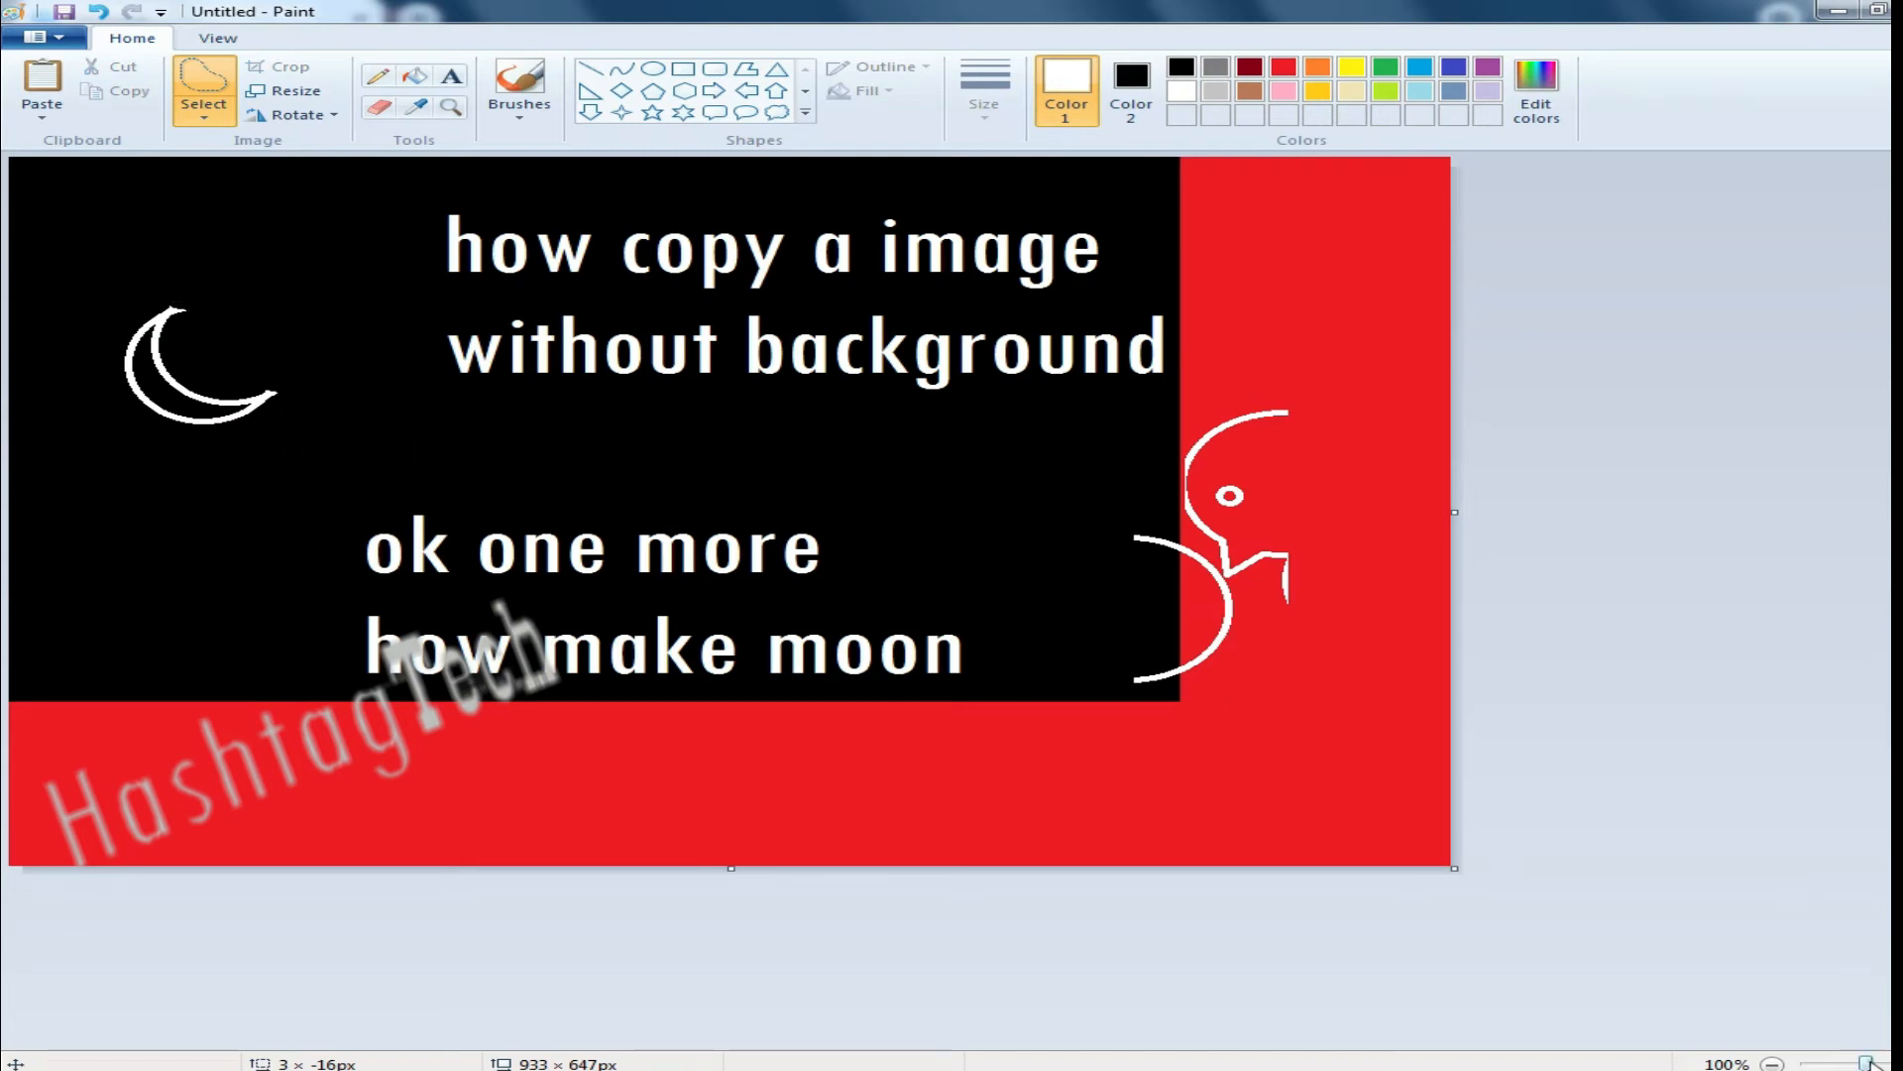
Step: Trim the stray pixels above the crescent's upper tip at 300% zoom using a free-form selection
click(1870, 1062)
click(1870, 1063)
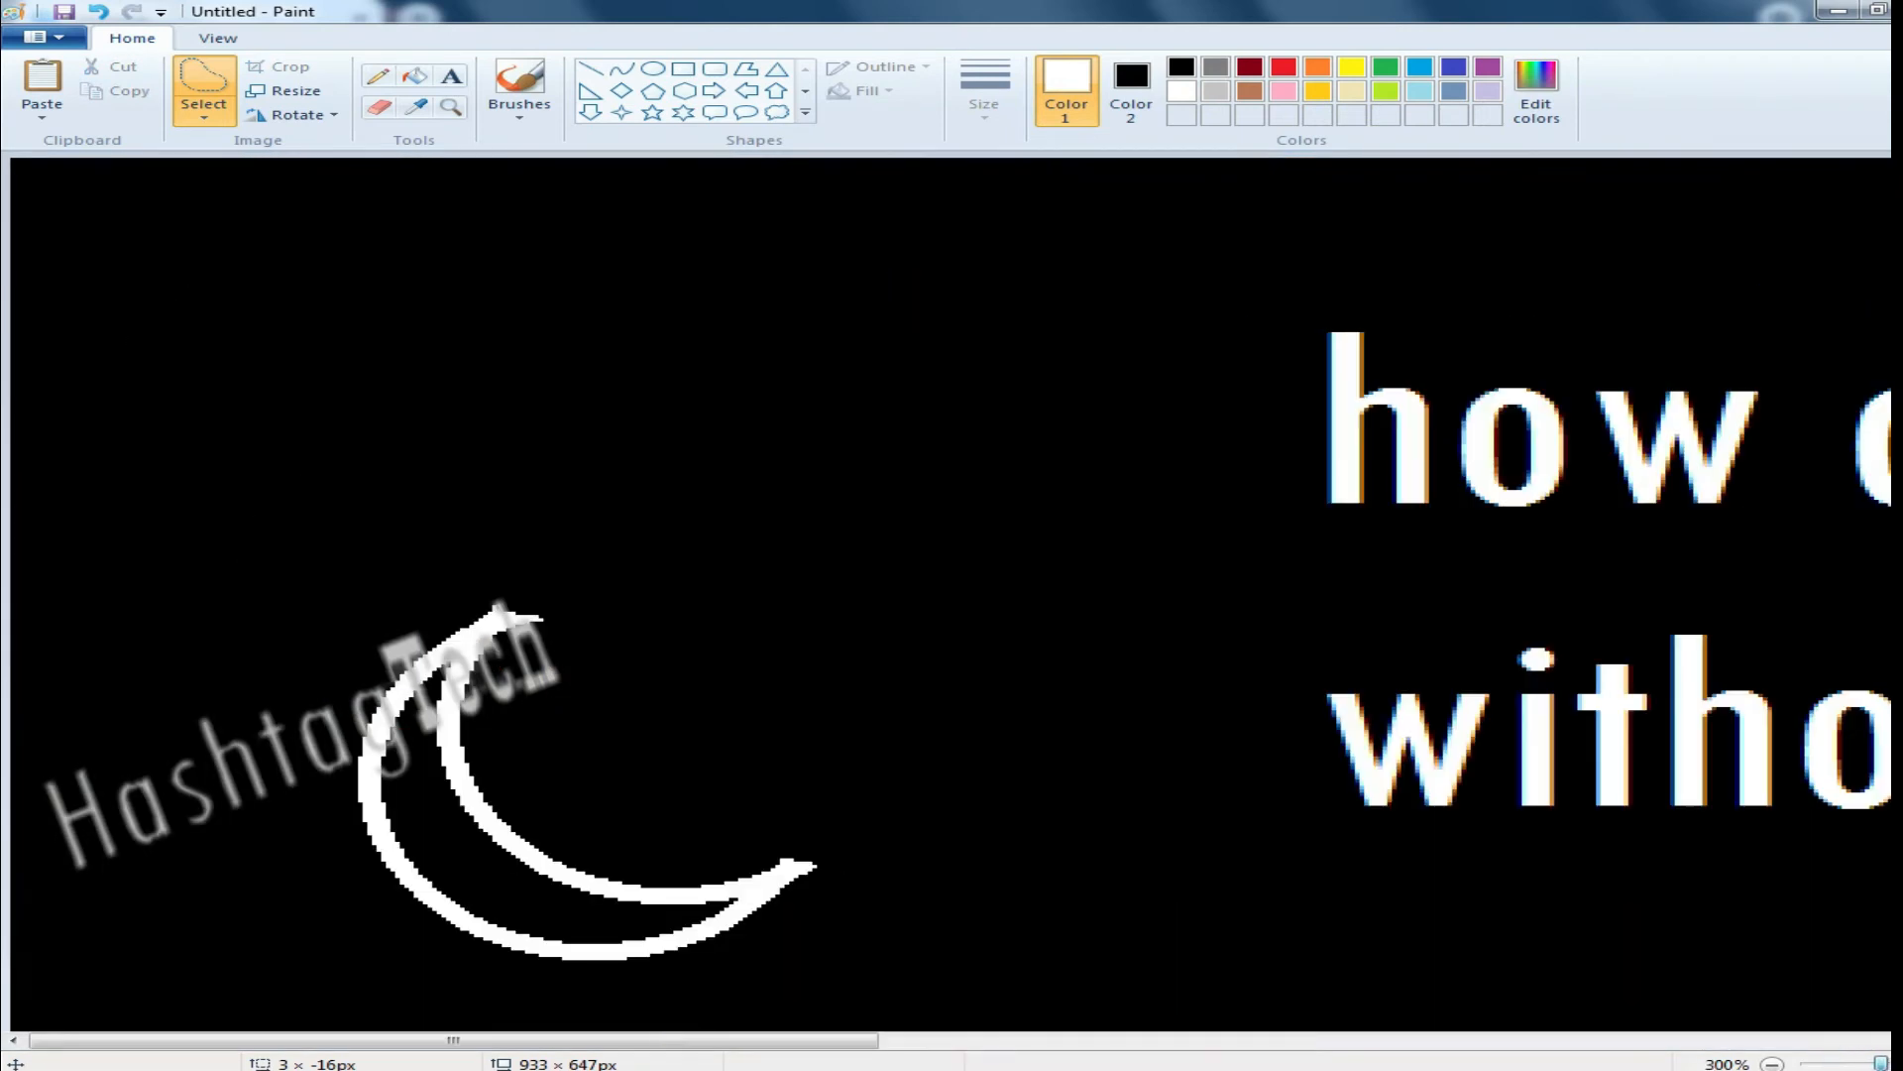
mouse_move(485, 597)
mouse_down()
mouse_move(455, 616)
mouse_move(525, 615)
mouse_move(442, 588)
mouse_move(420, 601)
mouse_move(445, 610)
mouse_up()
right_click(514, 612)
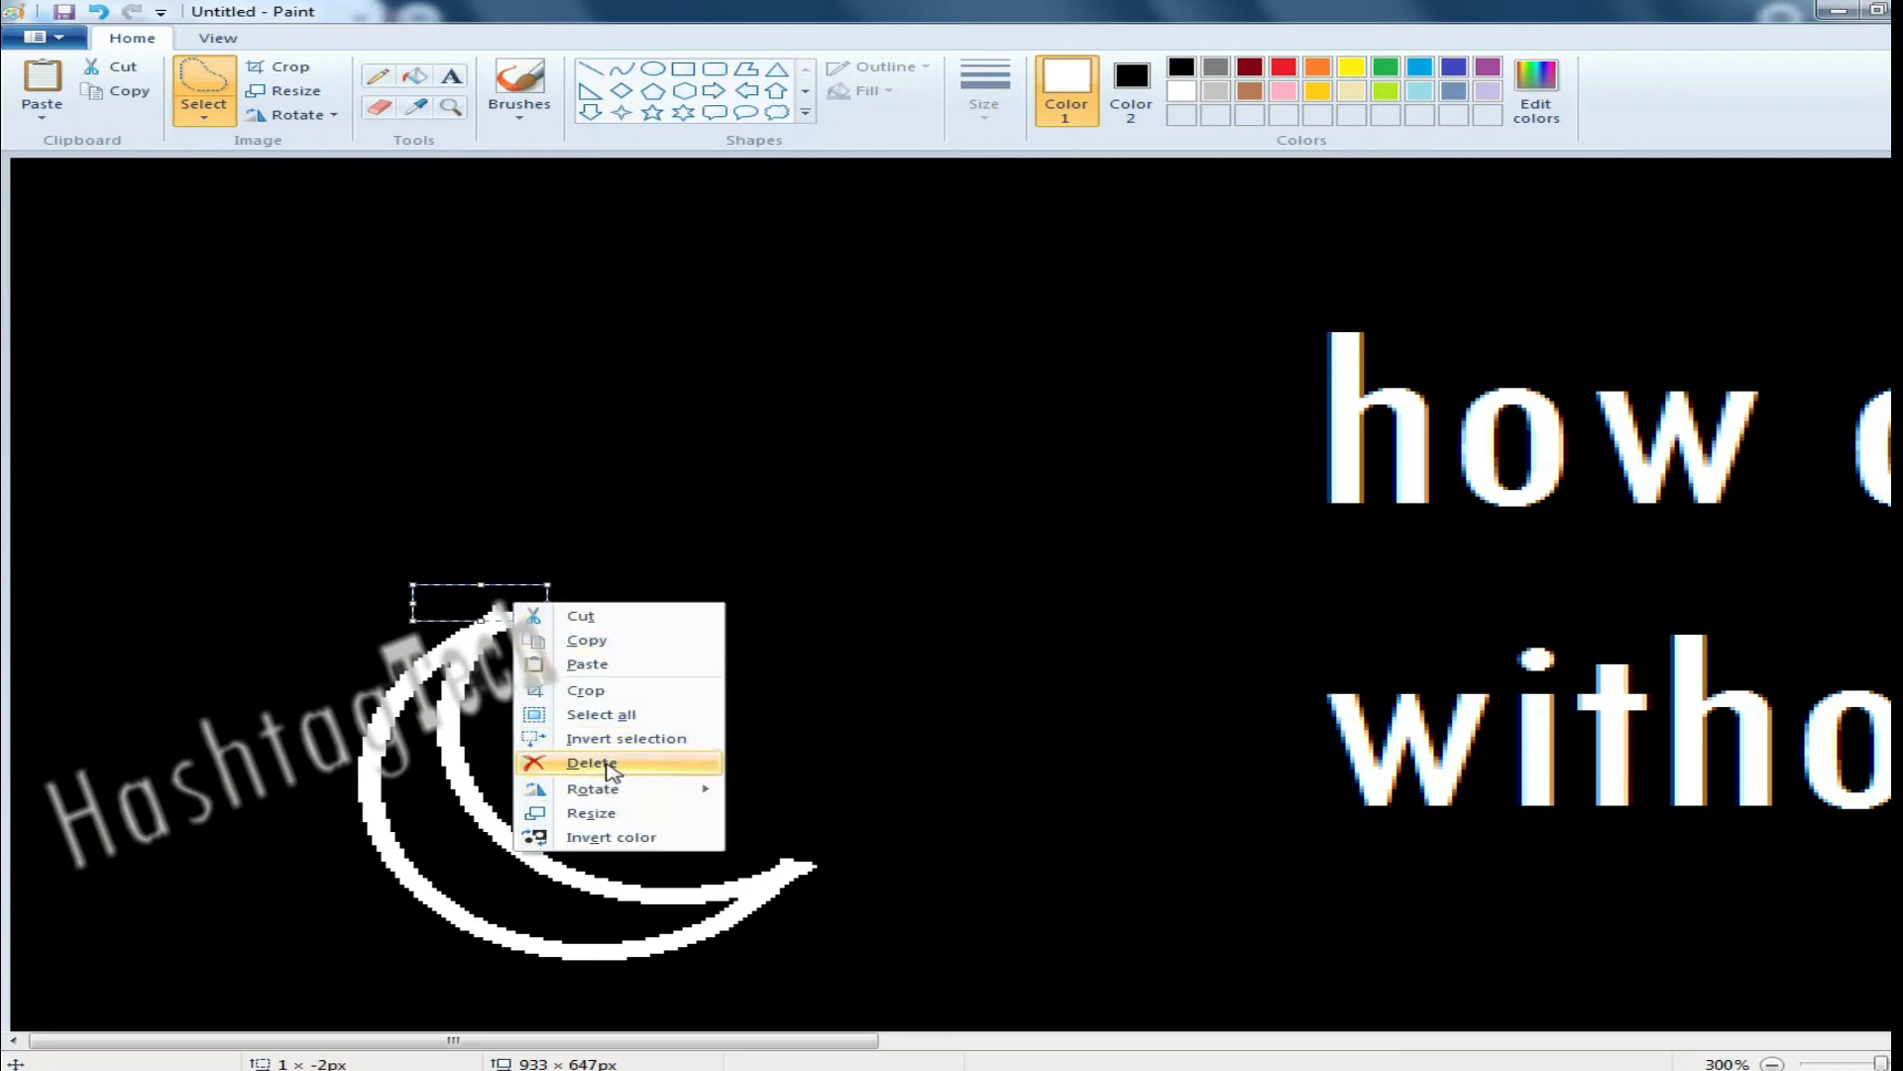
click(620, 765)
Step: Delete the stray pixels at the crescent's lower-right tip with a free-form selection
mouse_move(808, 904)
mouse_down()
mouse_move(813, 827)
mouse_move(846, 826)
mouse_move(808, 904)
mouse_up()
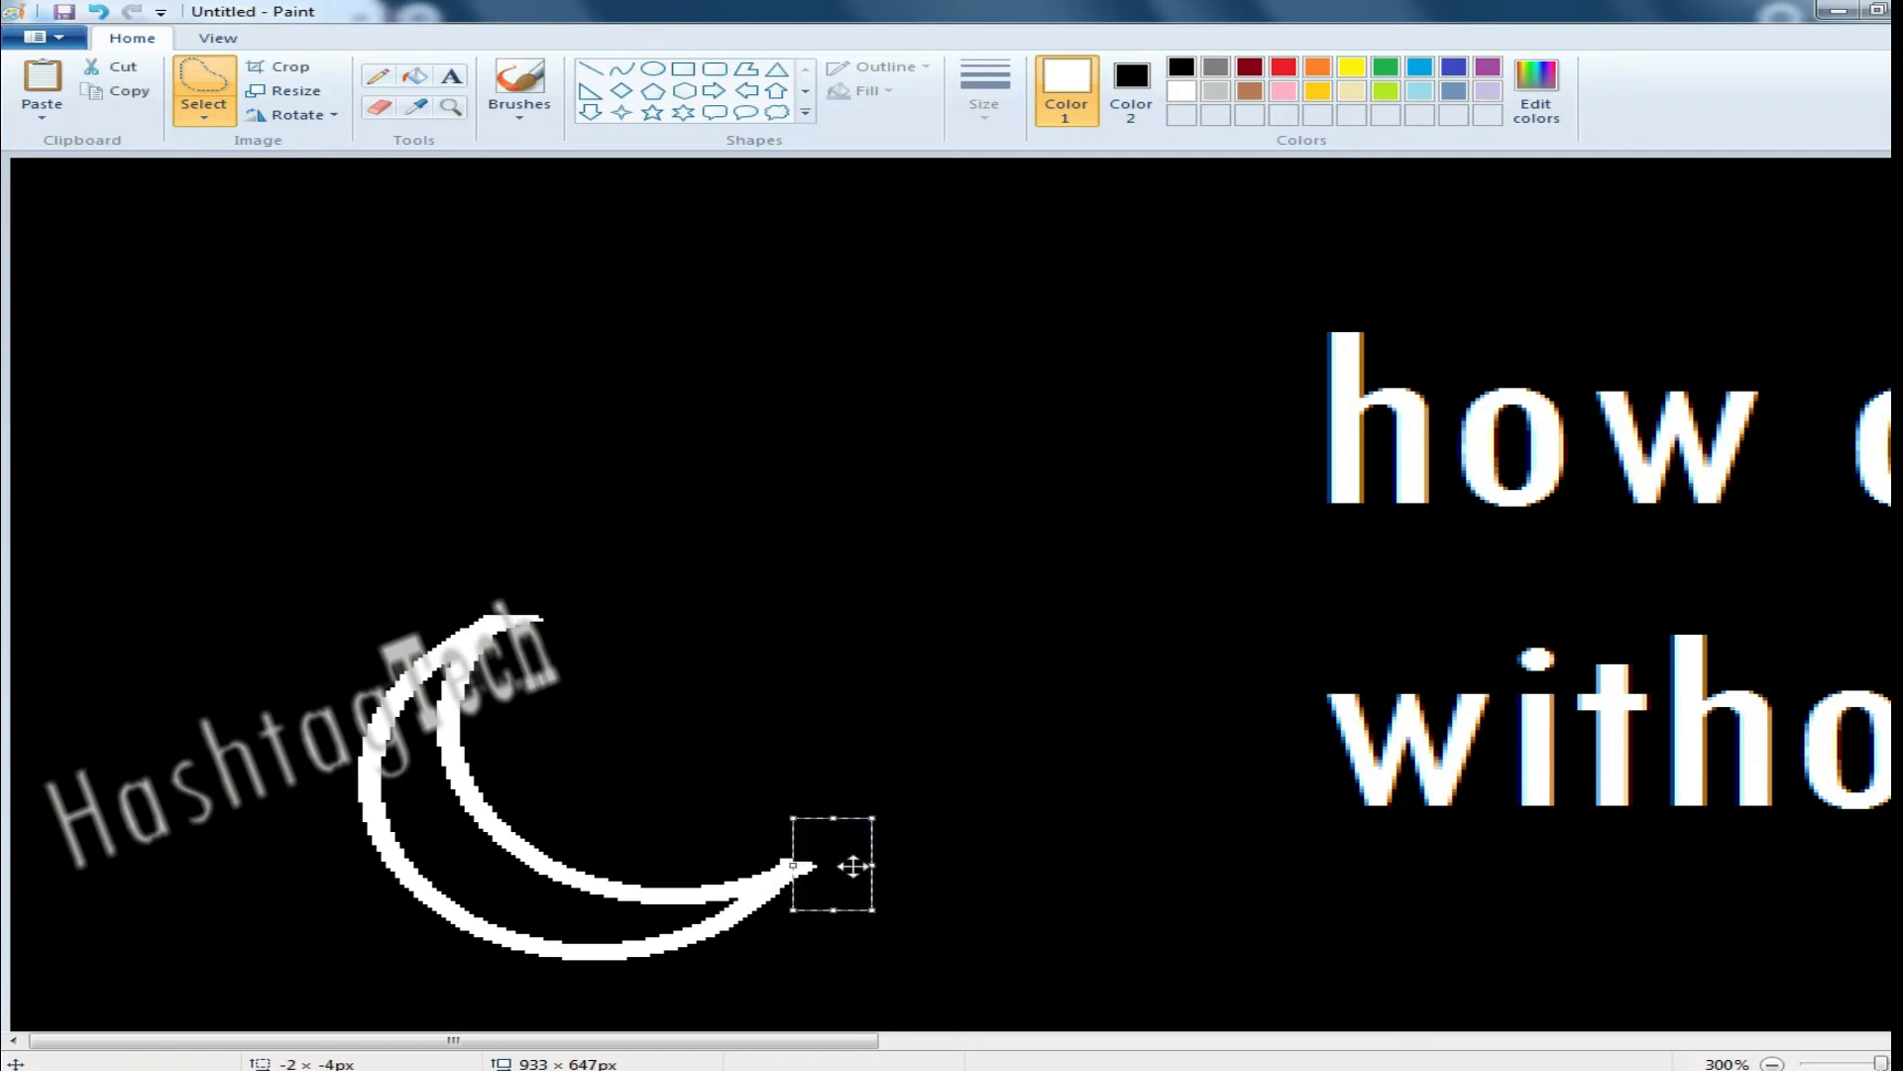
right_click(835, 839)
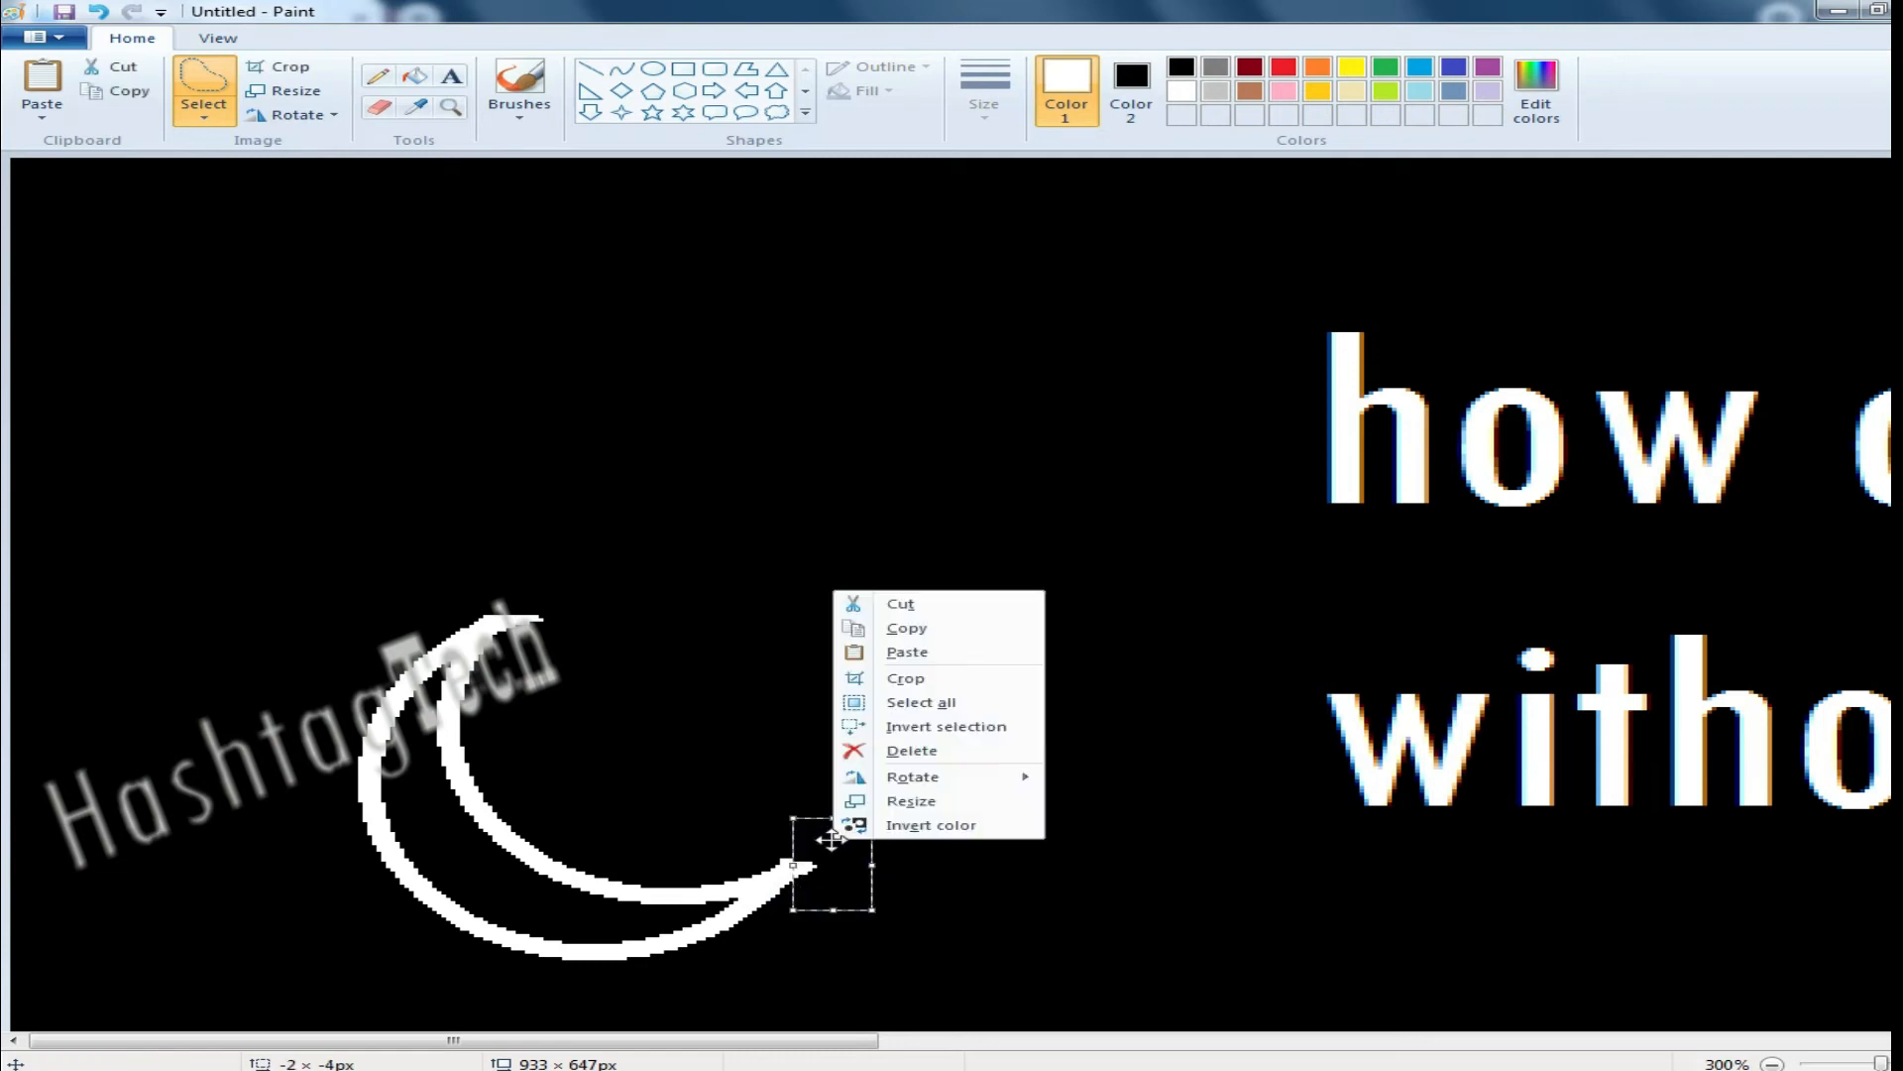
click(953, 751)
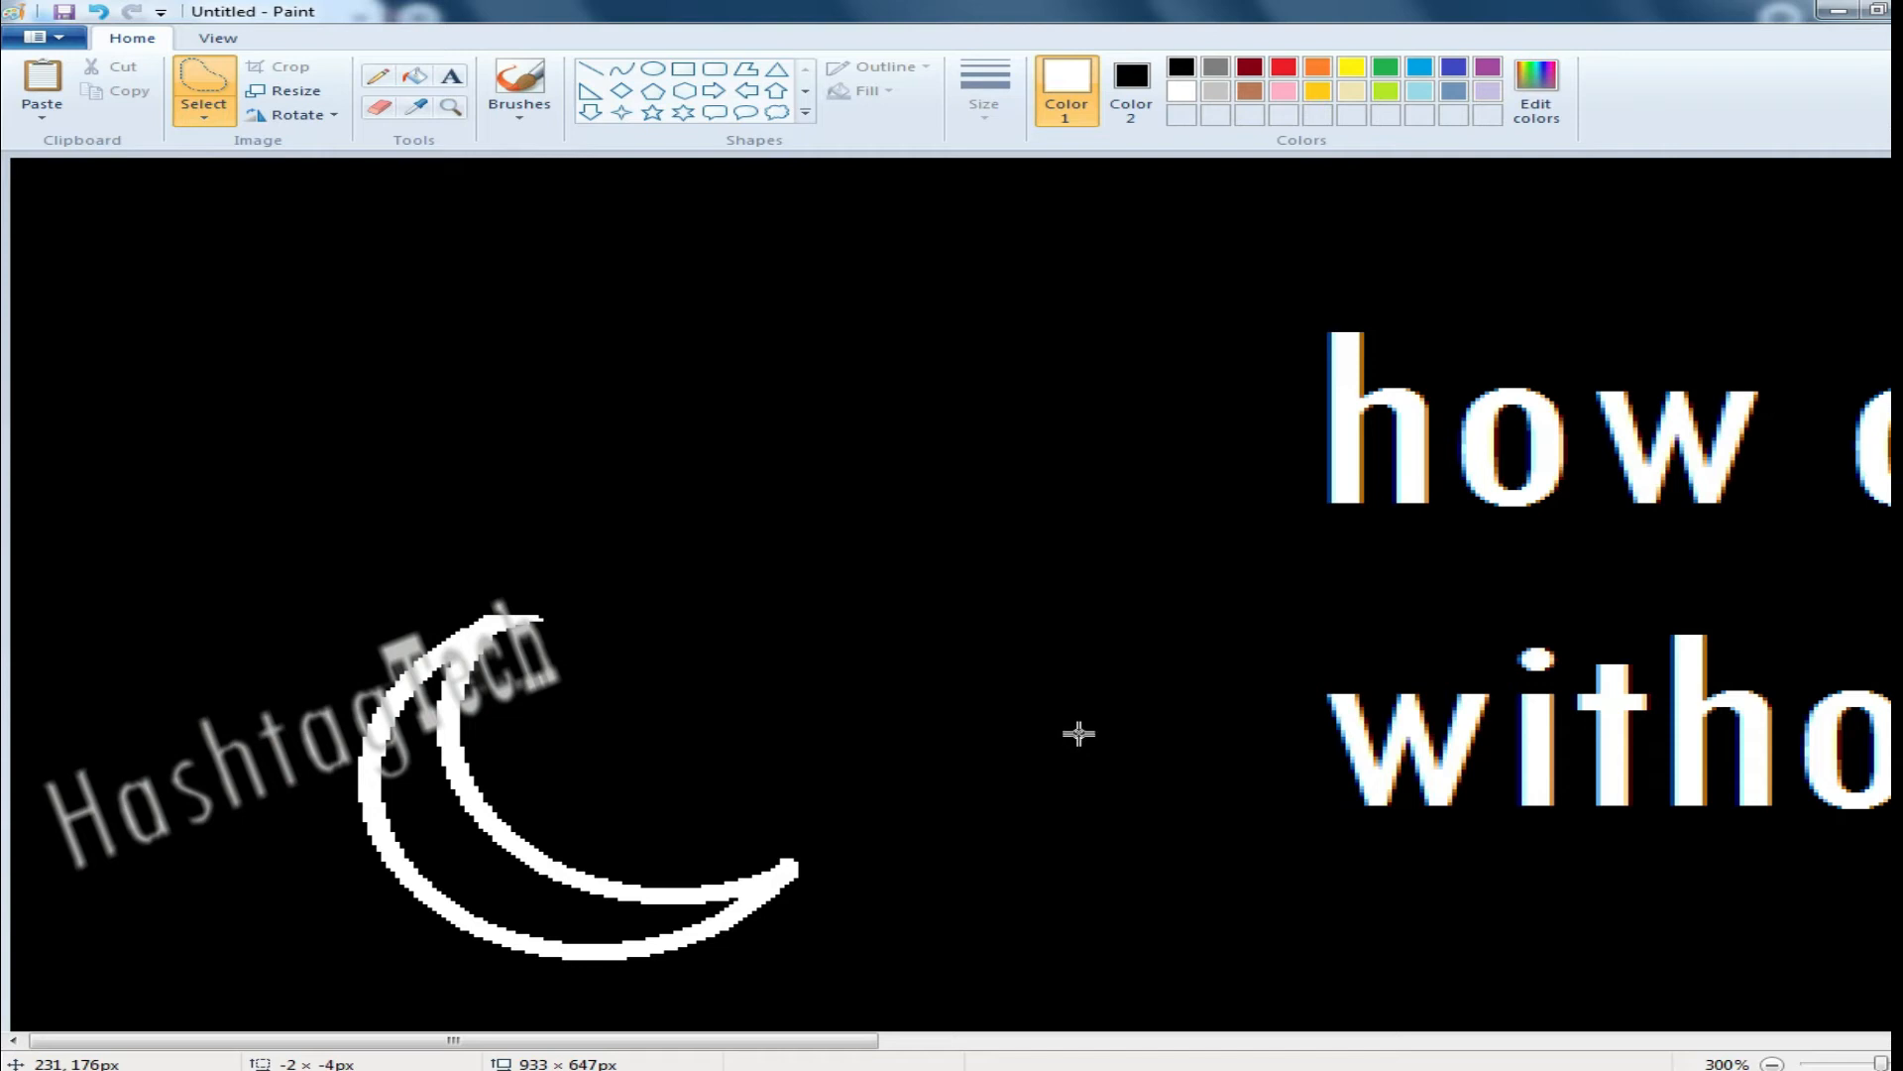
mouse_move(449, 625)
mouse_down()
mouse_move(527, 604)
mouse_move(409, 630)
mouse_up()
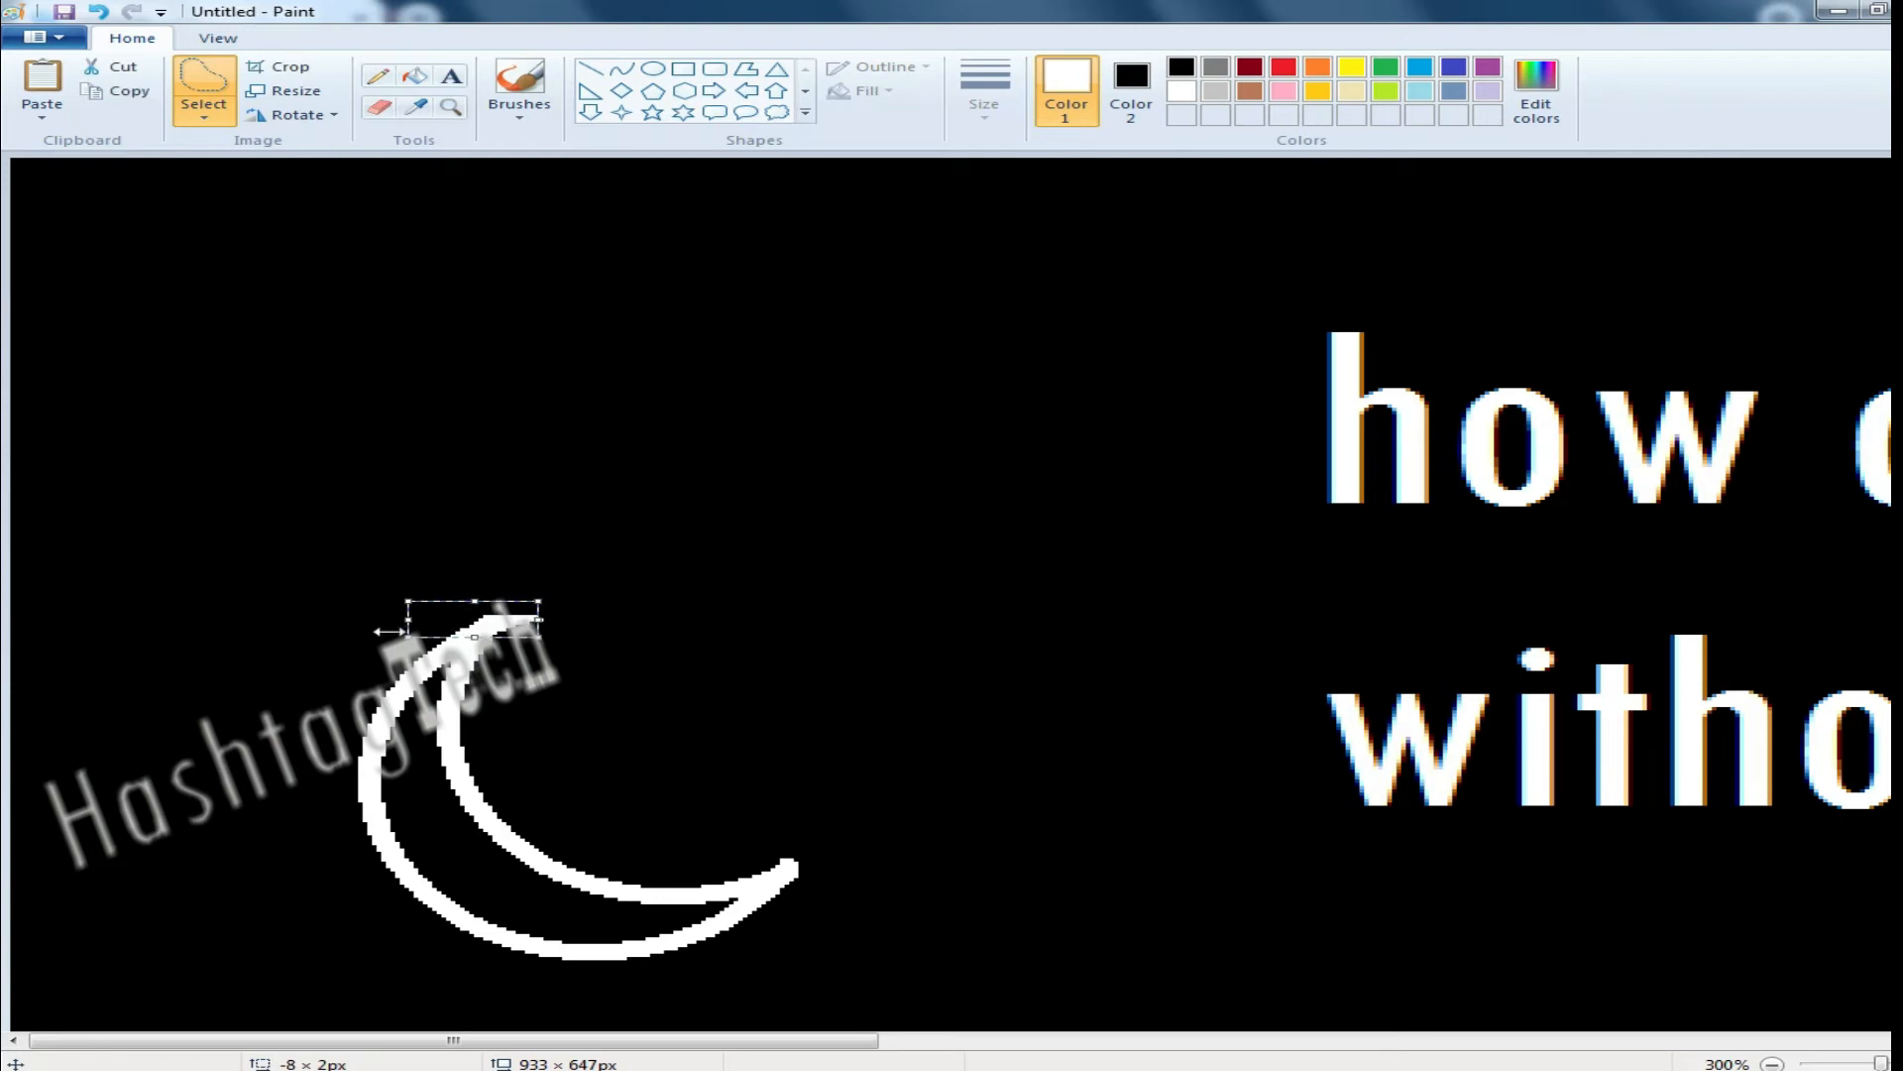
key(Escape)
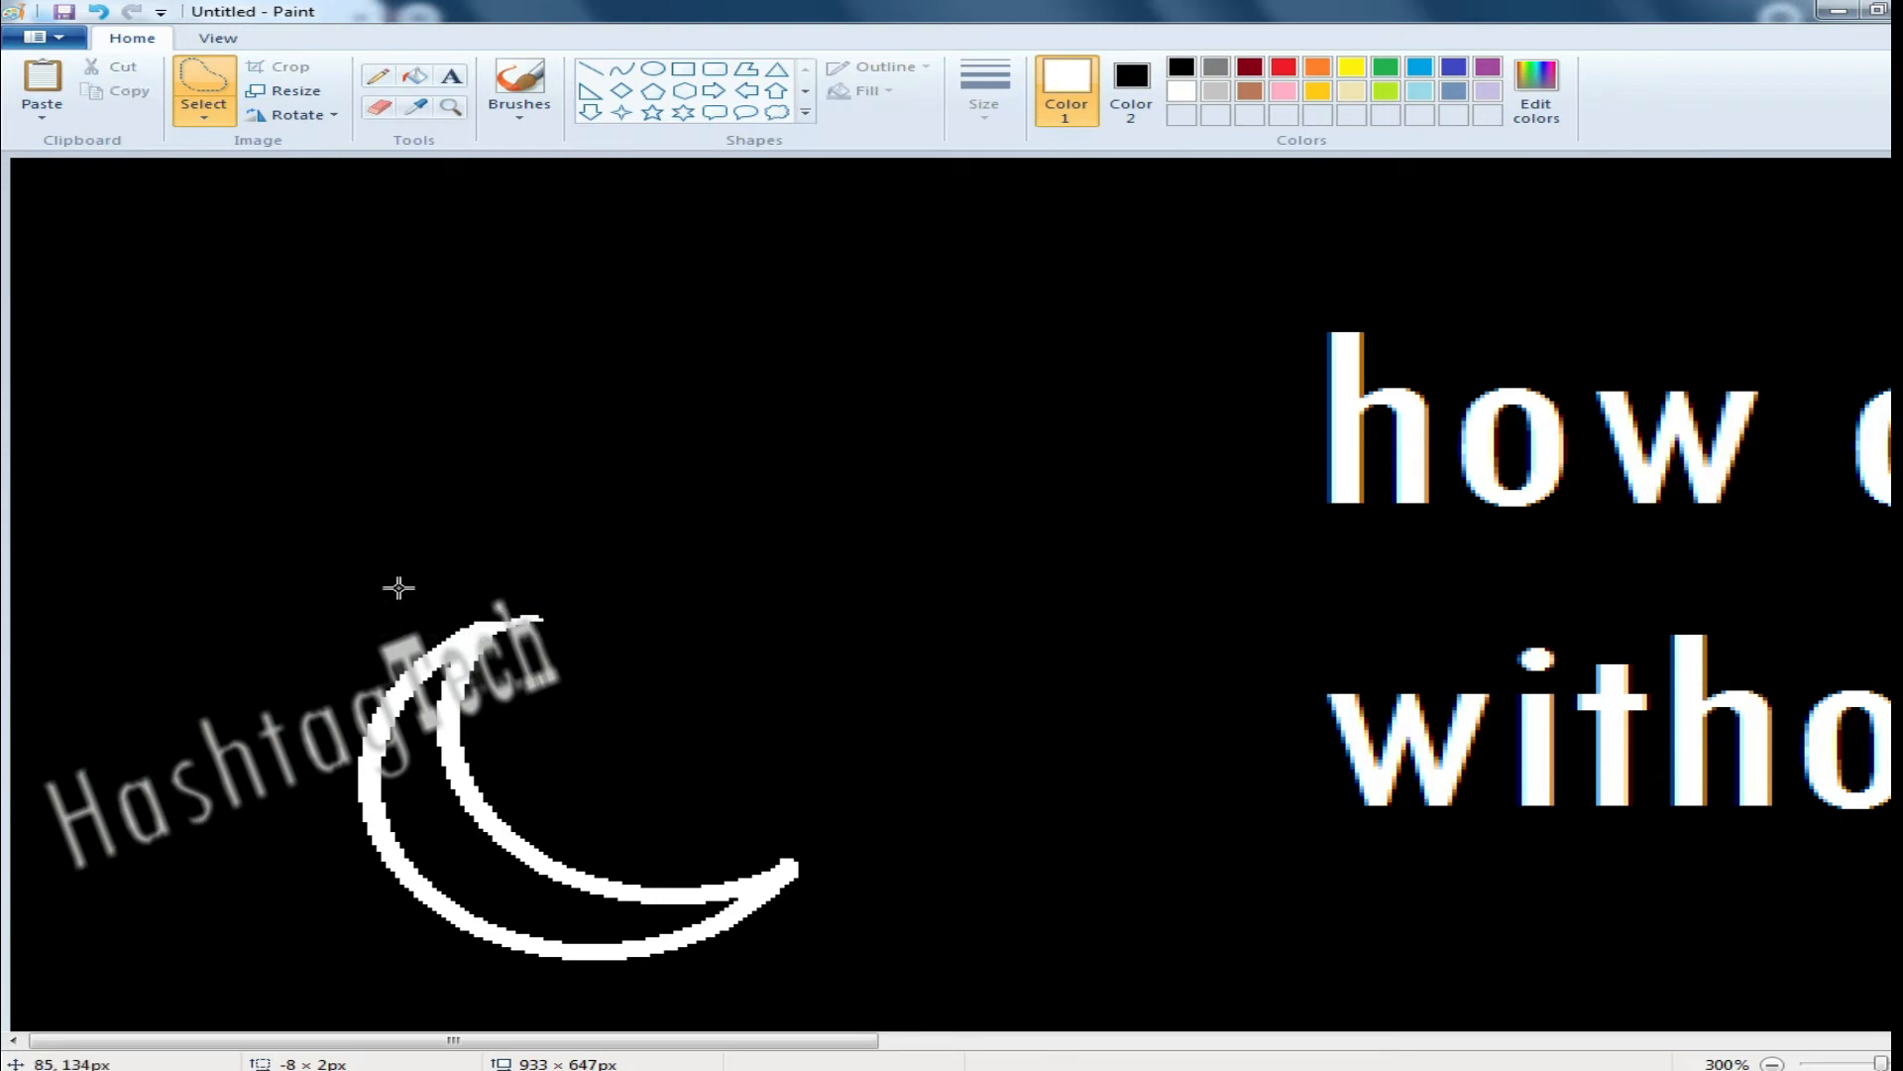
Step: Move the crescent as a free-form transparent selection onto the callout's lower arc at the edge between the black and red areas
click(1831, 1066)
click(1831, 1066)
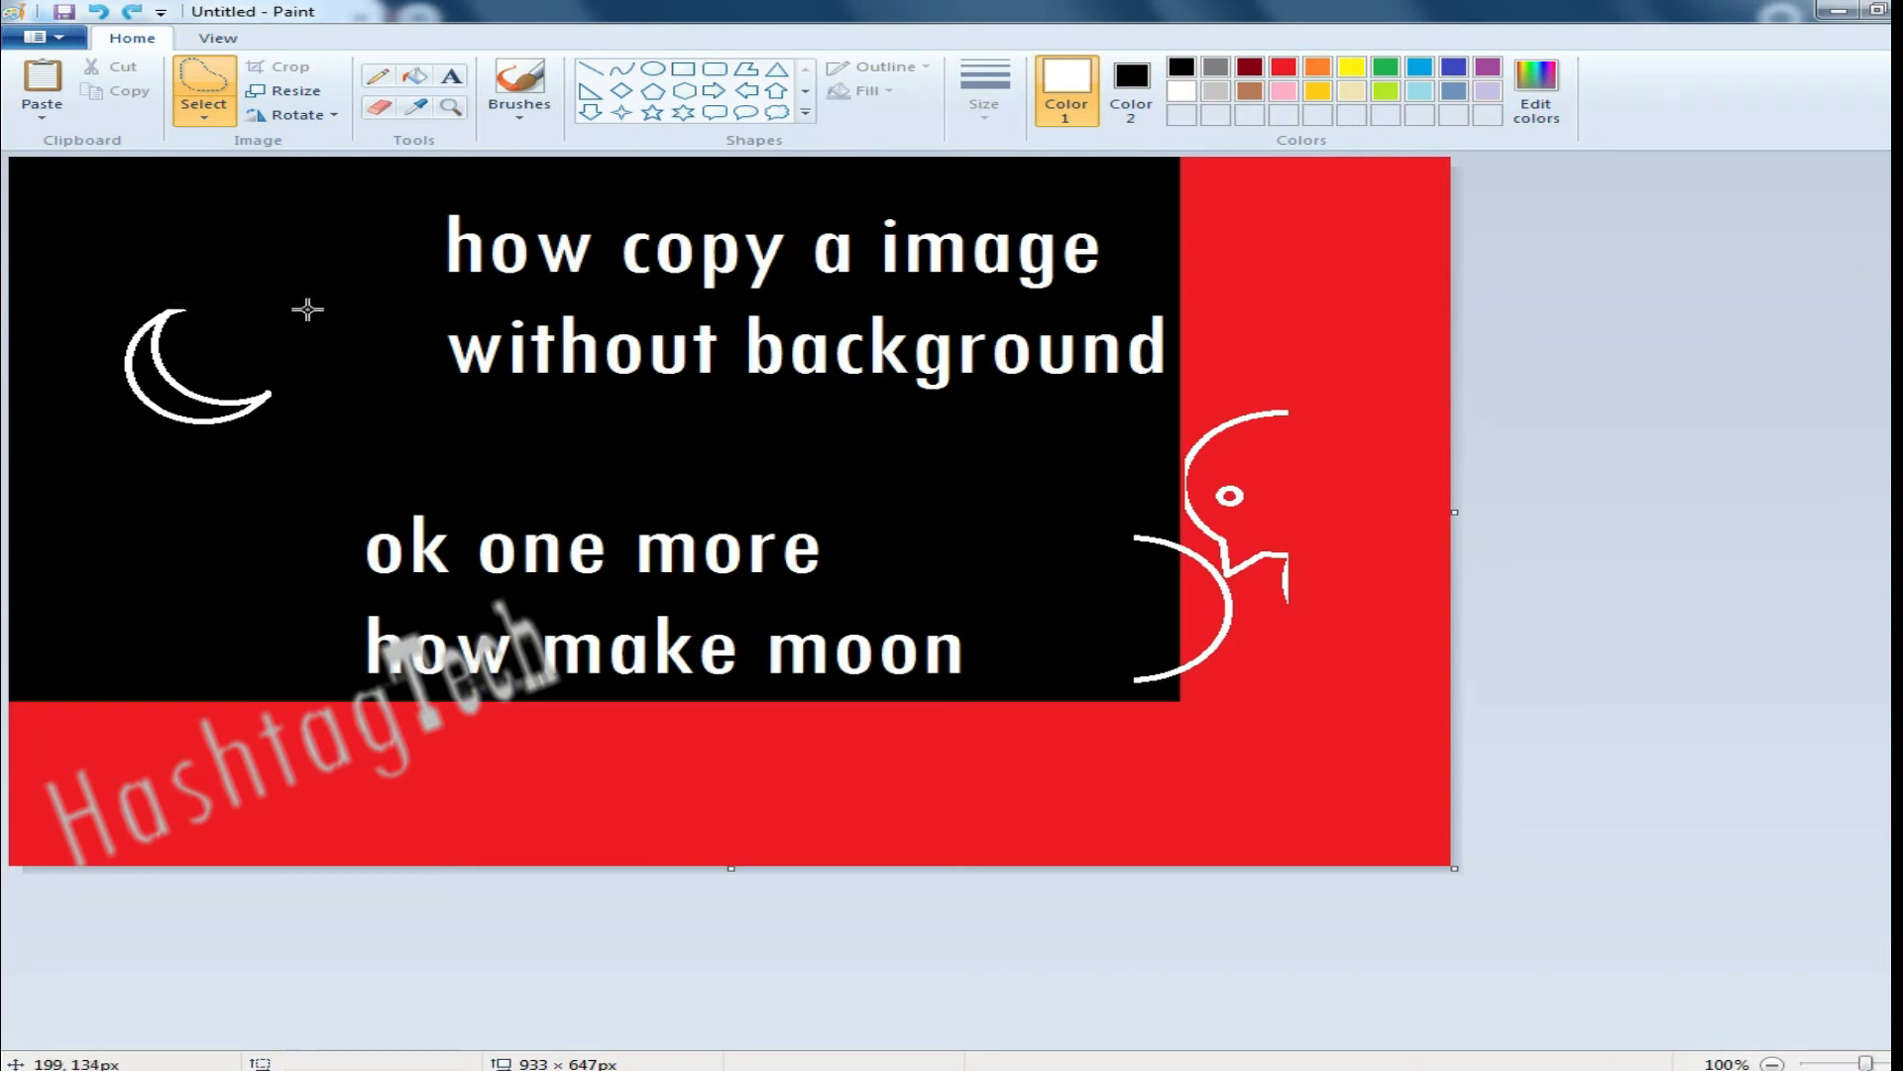
mouse_move(107, 248)
mouse_down()
mouse_move(283, 354)
mouse_move(310, 437)
mouse_move(112, 466)
mouse_move(99, 248)
mouse_up()
drag(234, 277, 1194, 506)
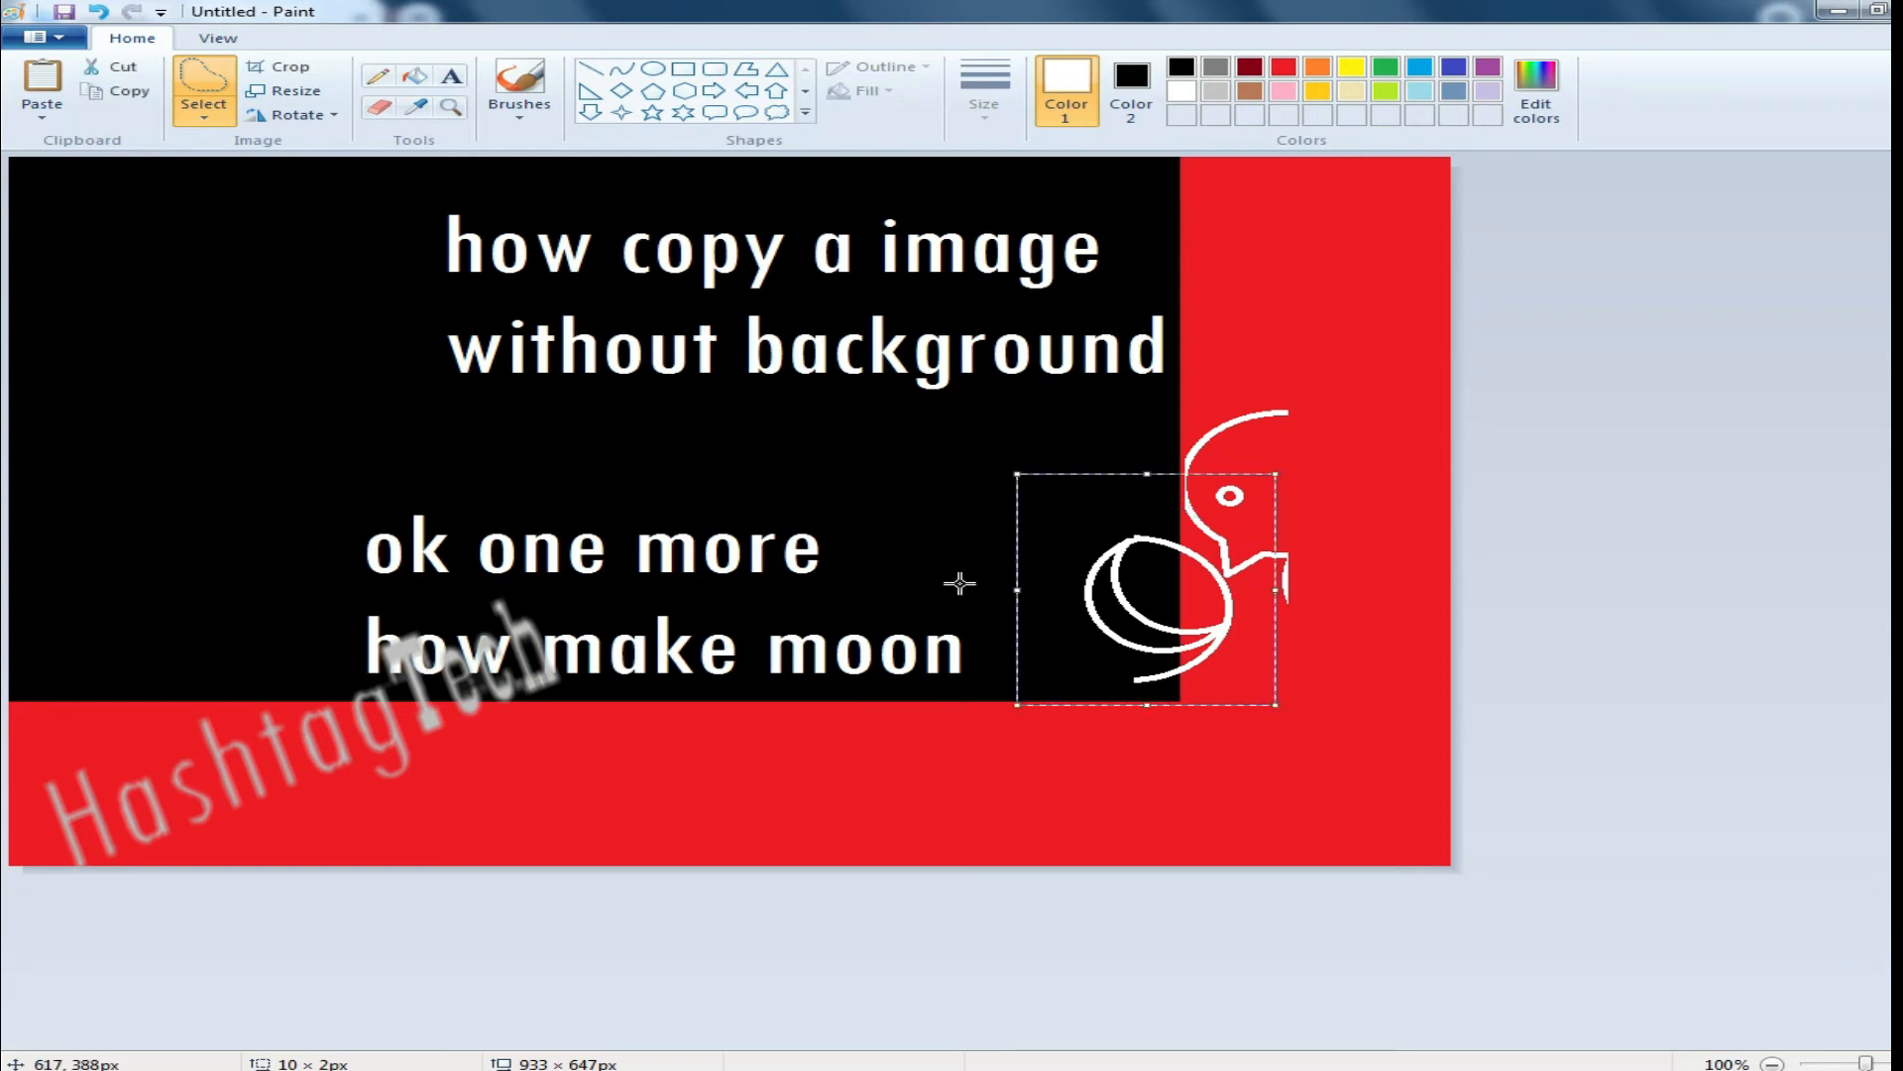
click(1422, 478)
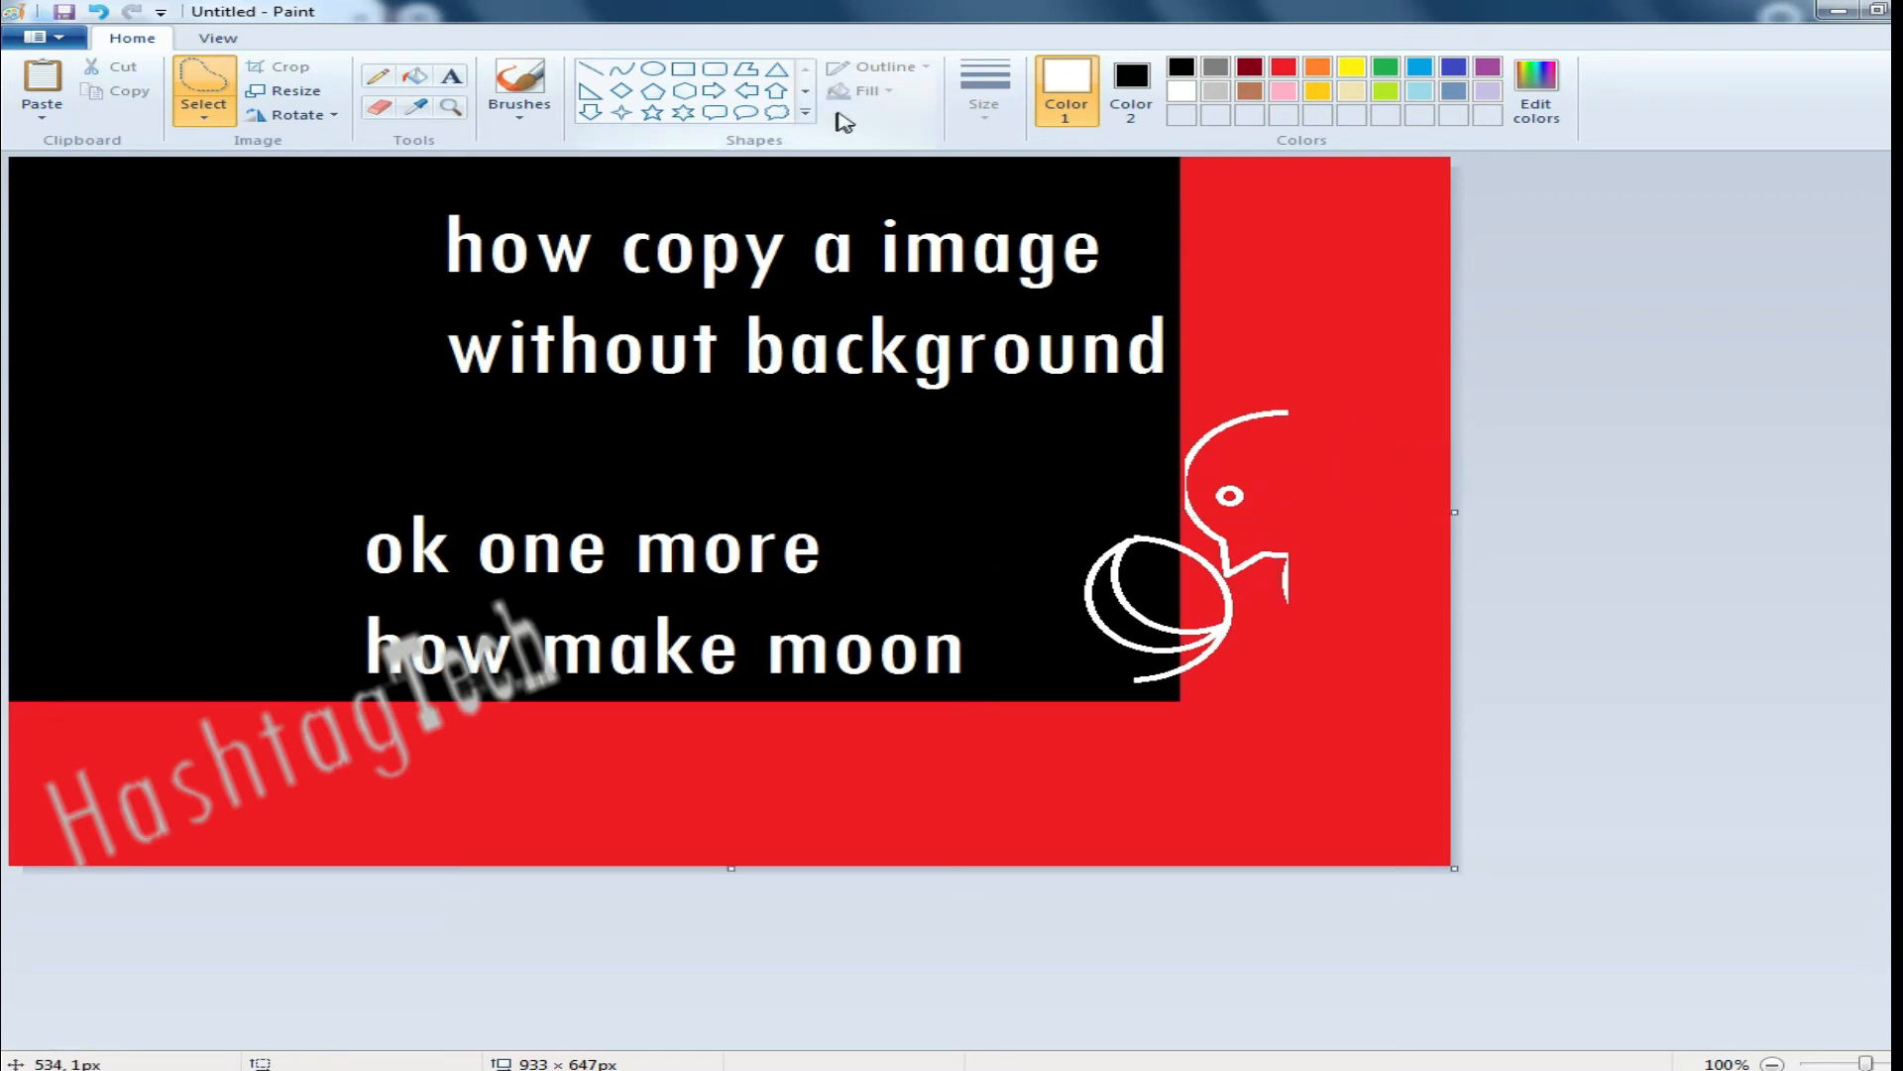
click(653, 71)
drag(1158, 538, 1230, 707)
key(Escape)
drag(1026, 676, 1232, 535)
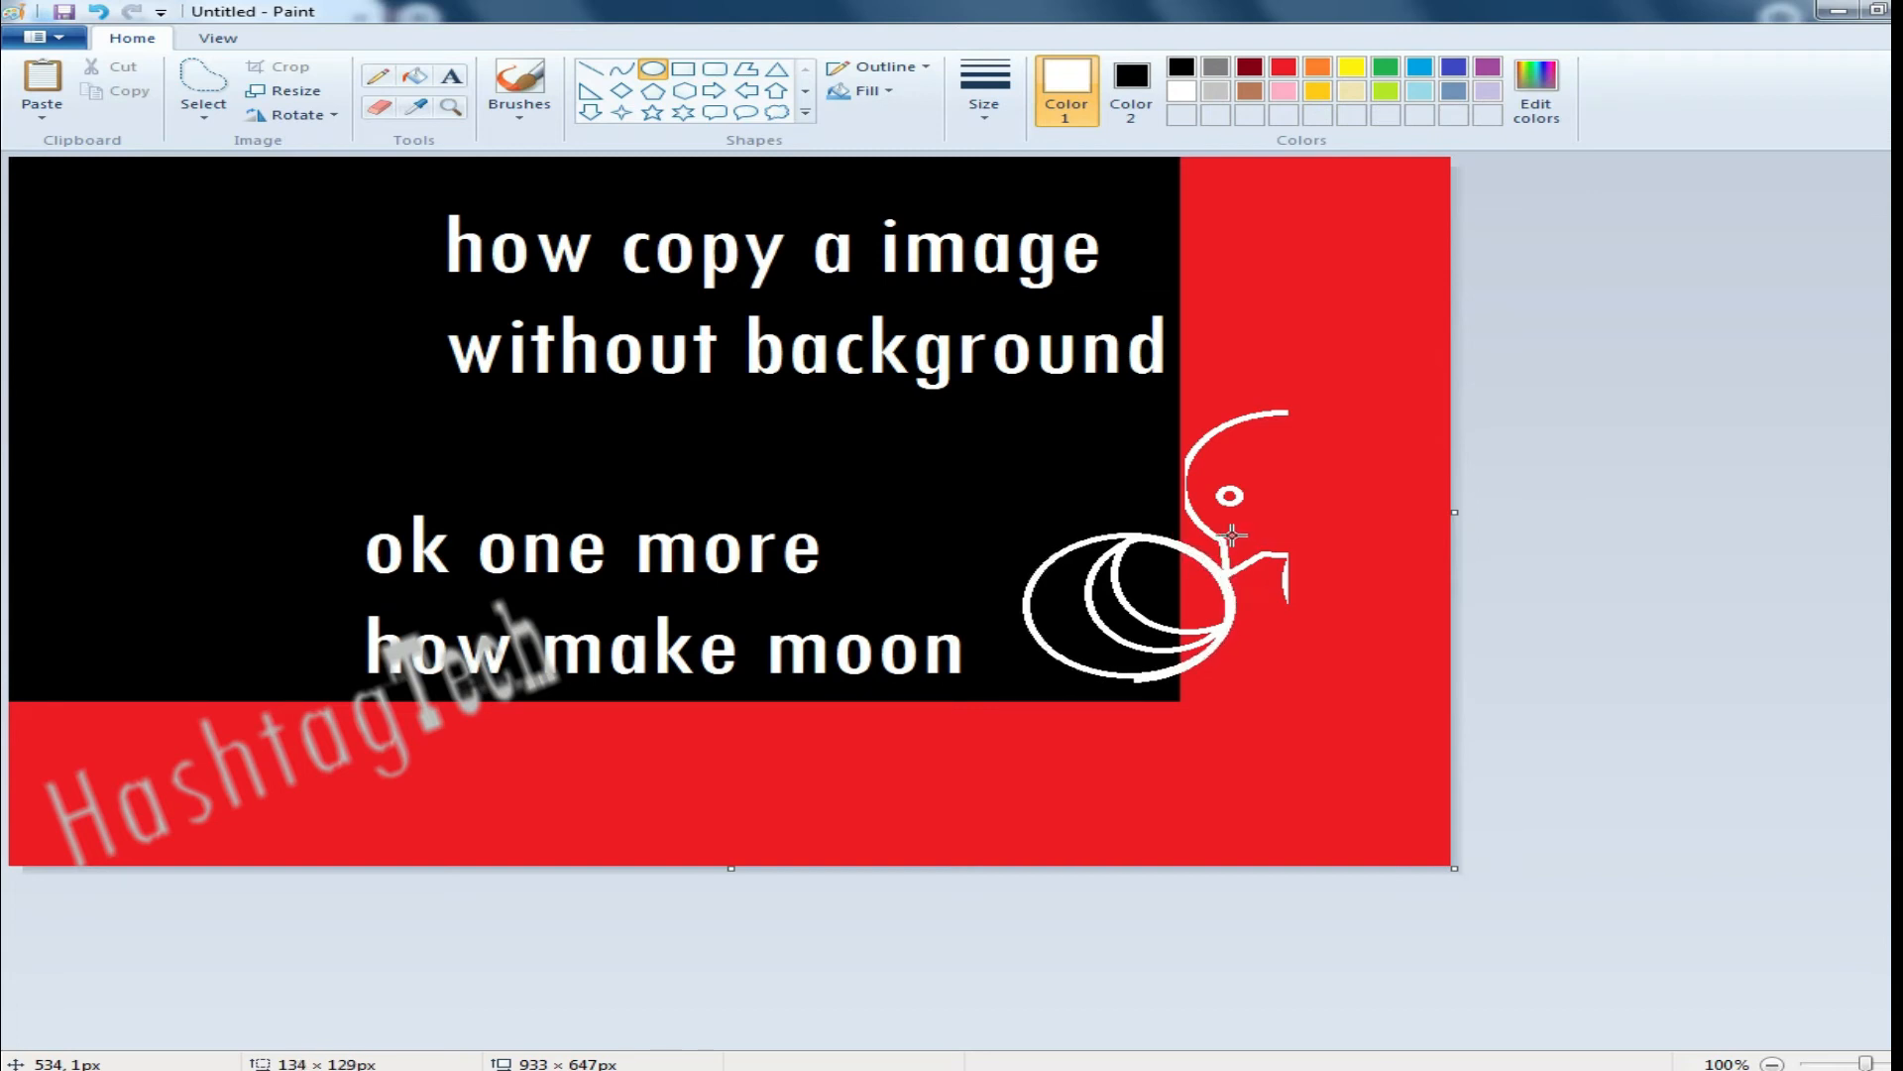
key(Escape)
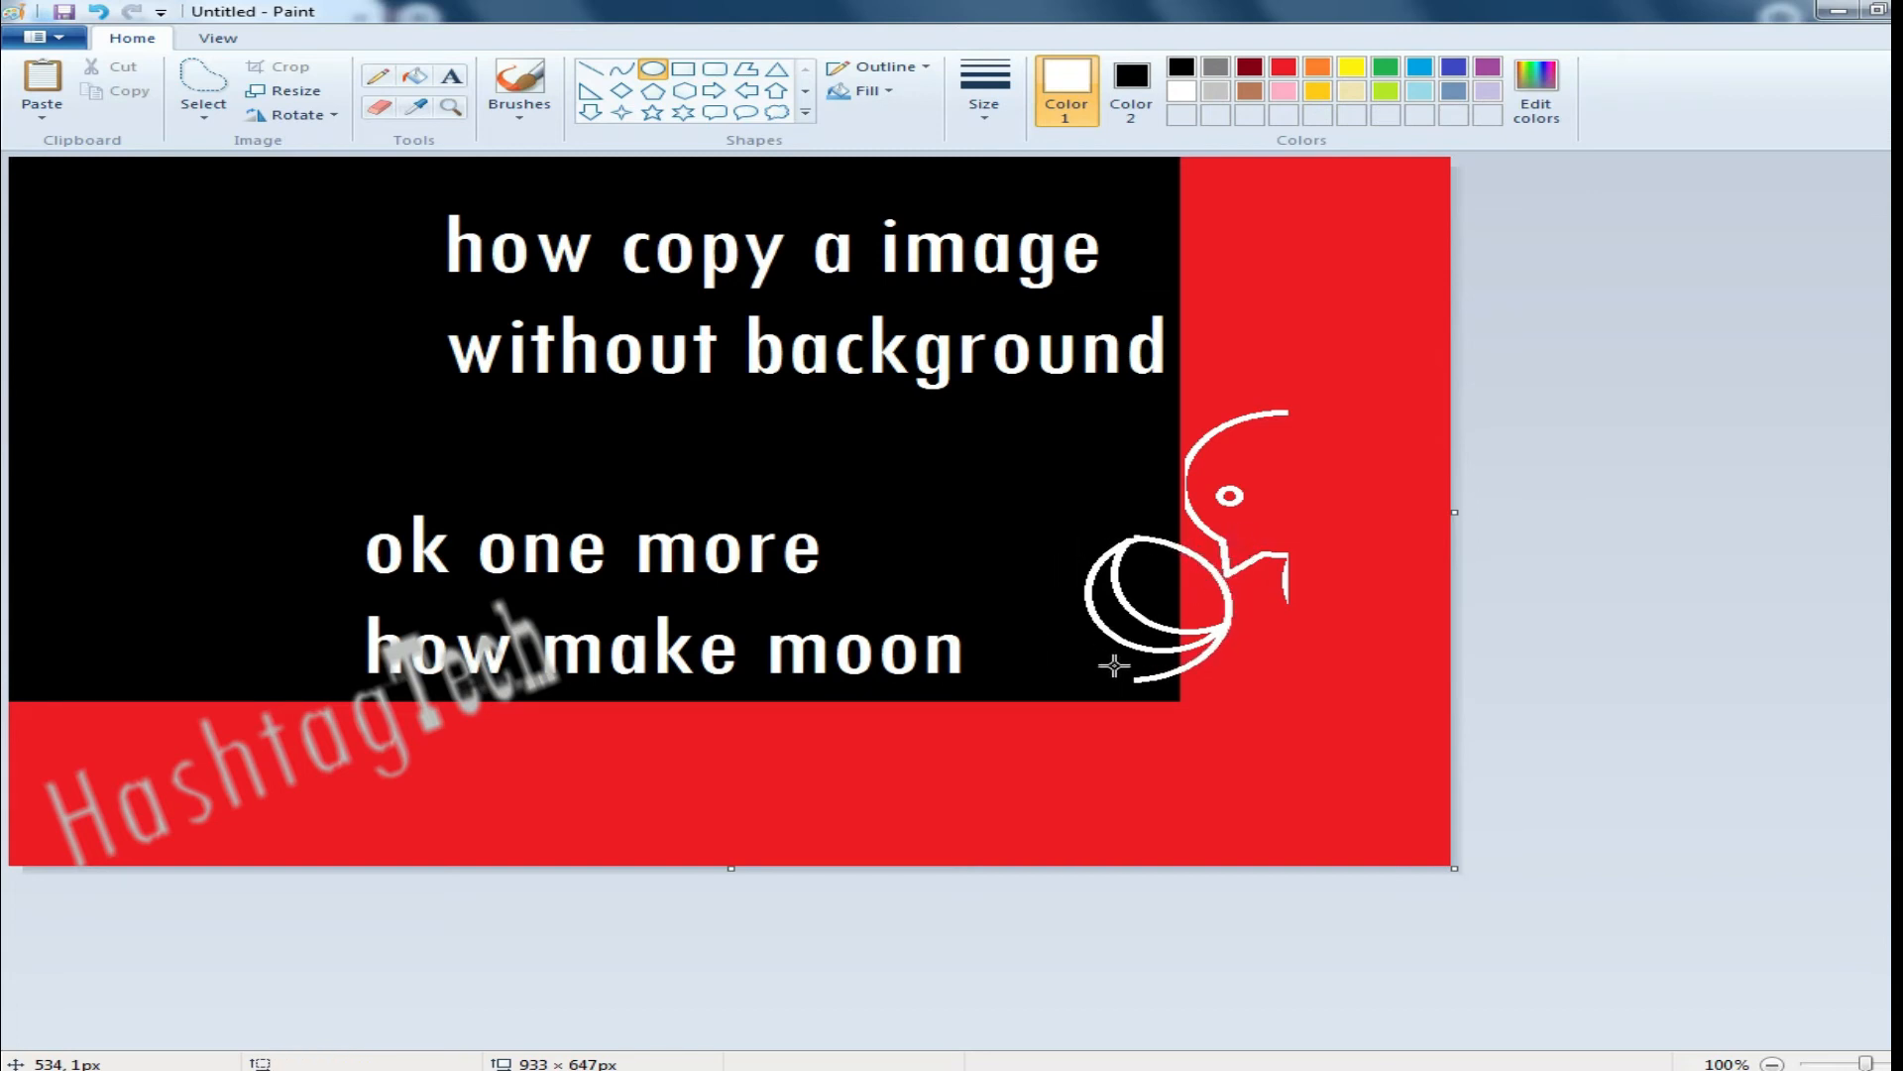
Step: Draw a white ellipse of about 161 × 132 px around the crescent, aligned with the callout's lower arc
drag(1140, 681, 1236, 676)
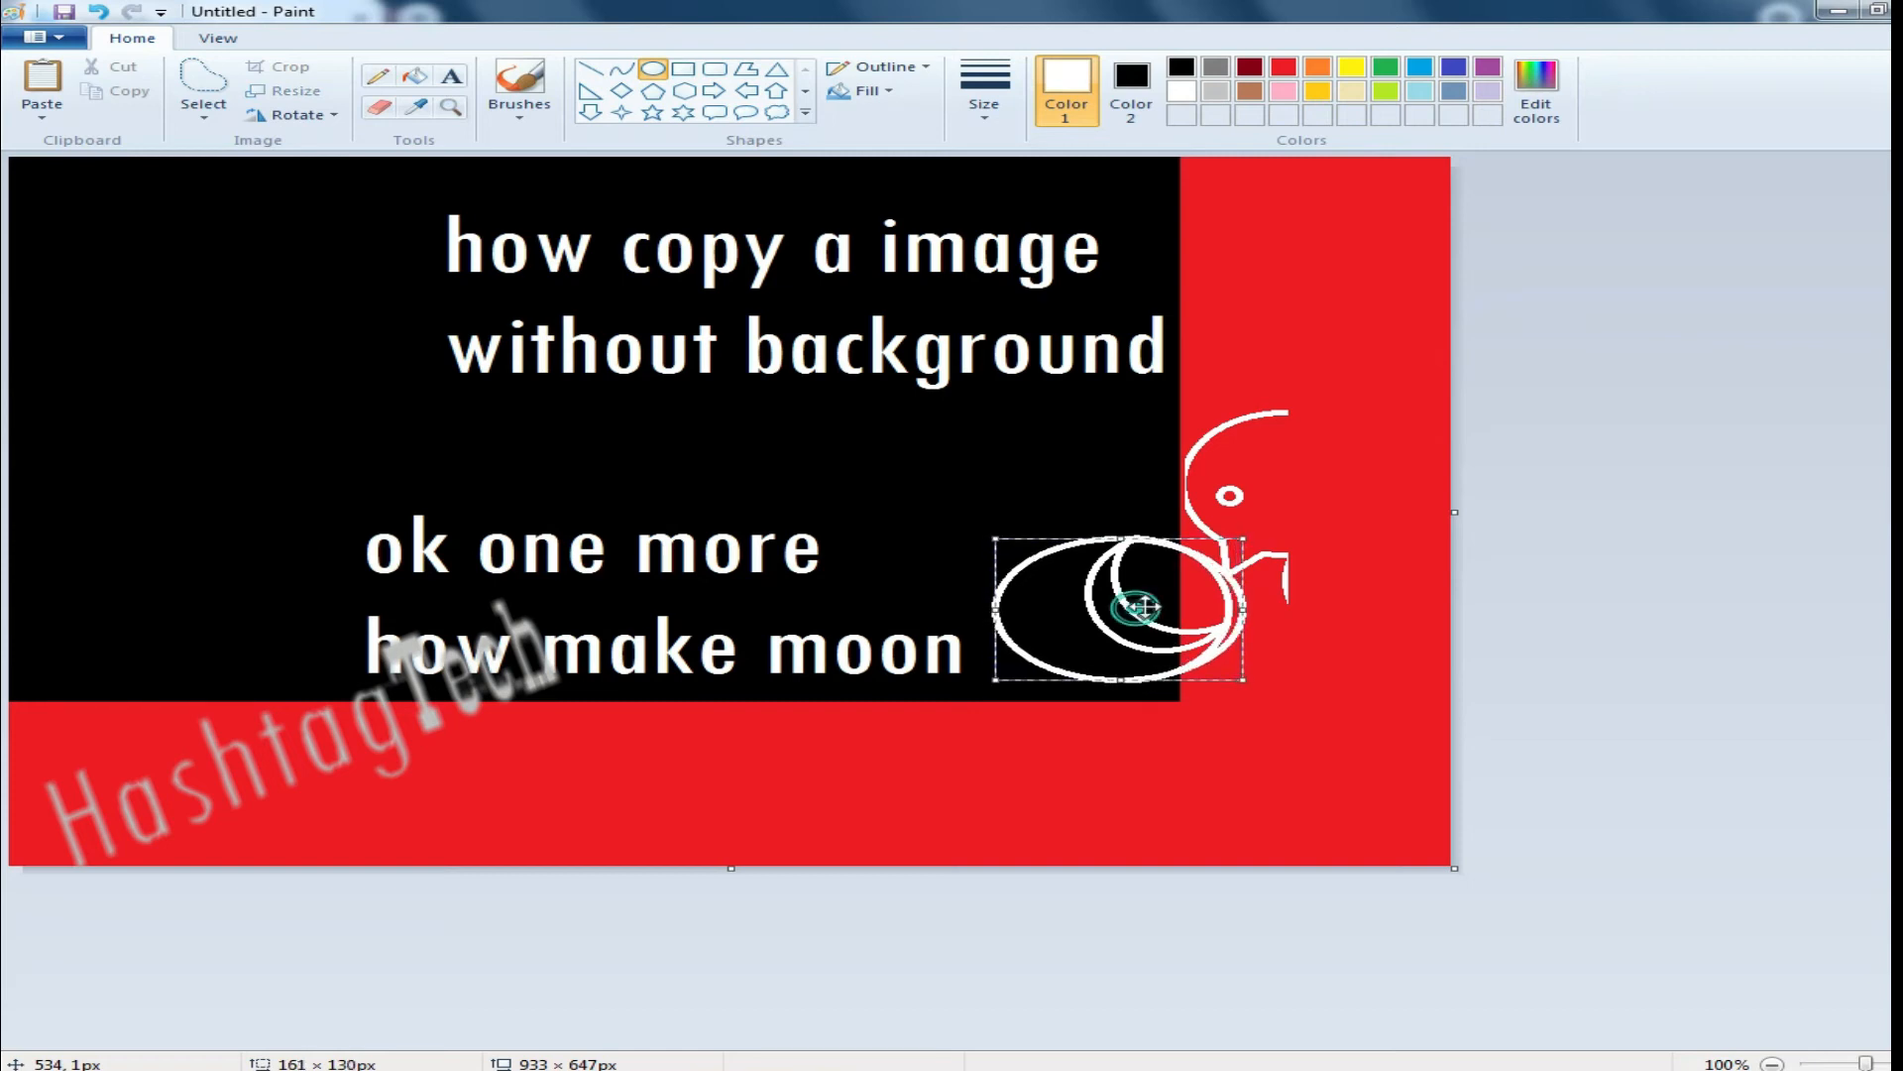
drag(1135, 605, 1137, 609)
drag(1116, 540, 1115, 535)
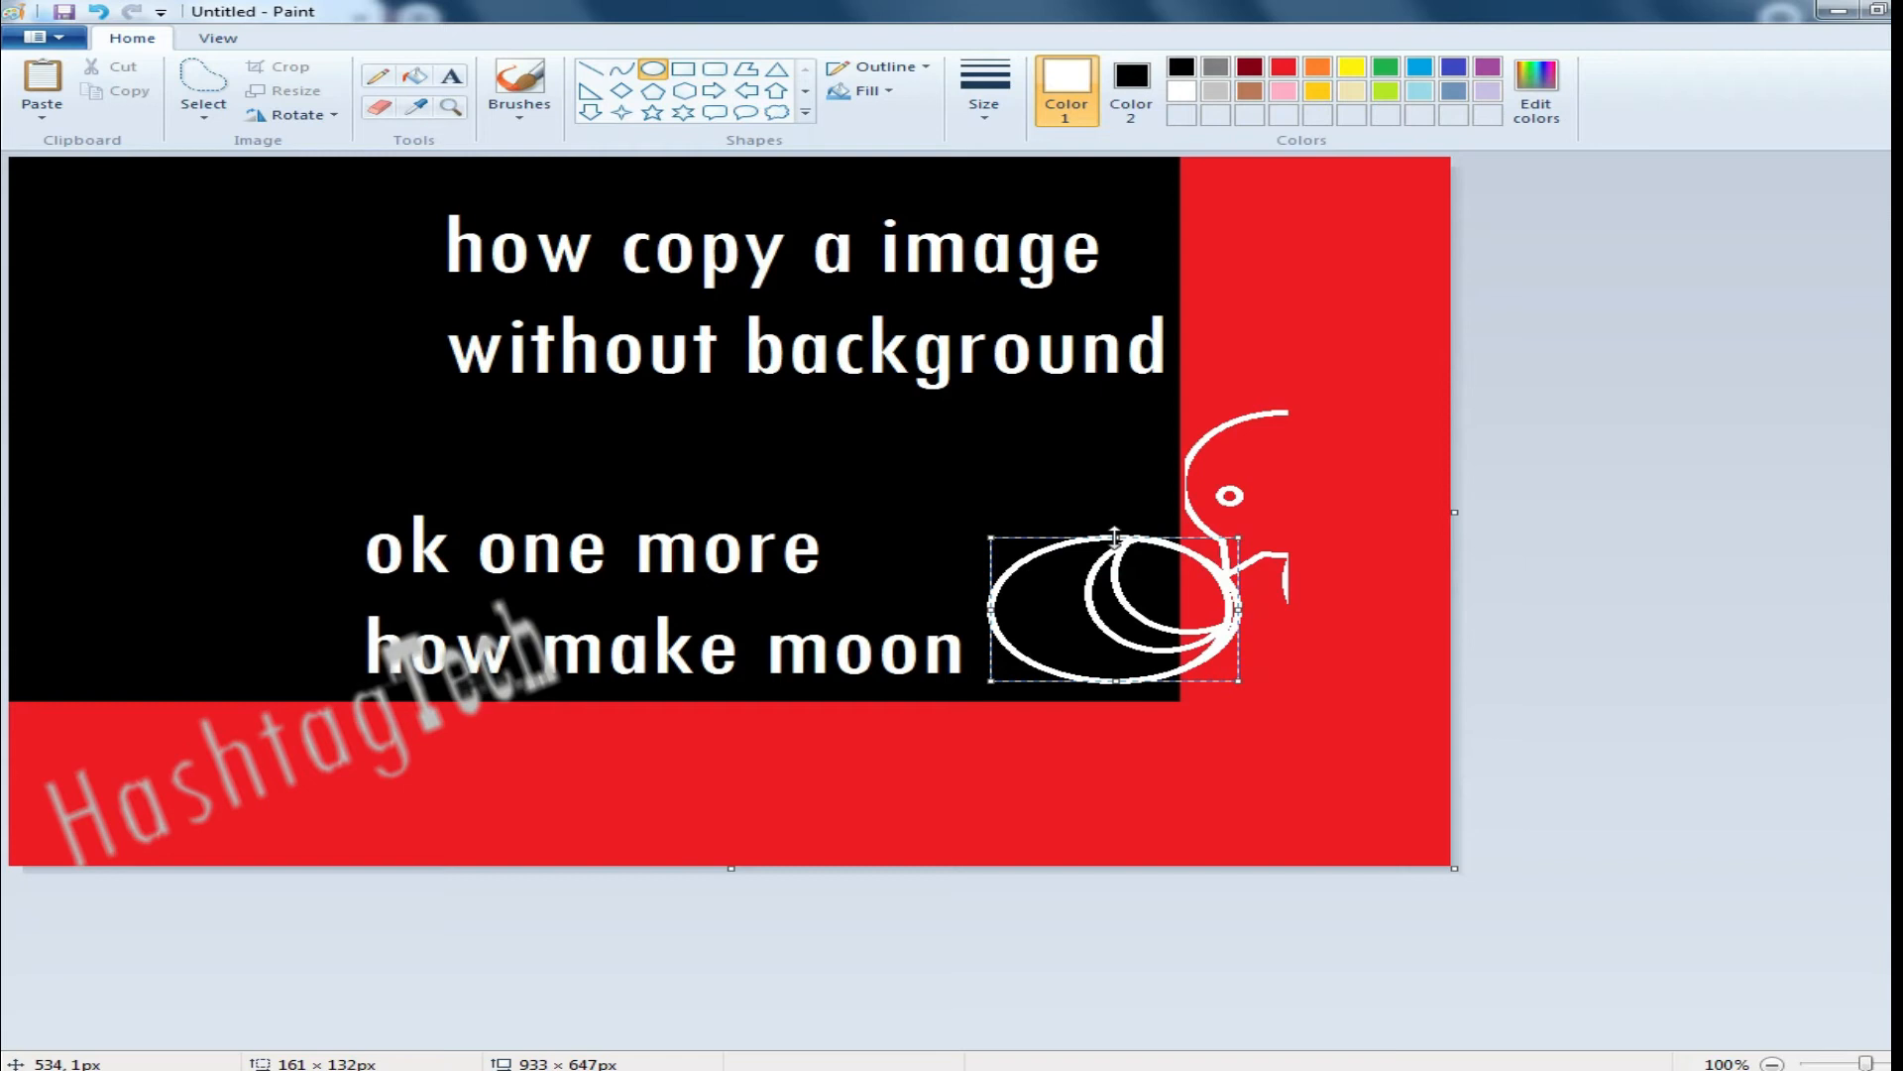
click(1067, 472)
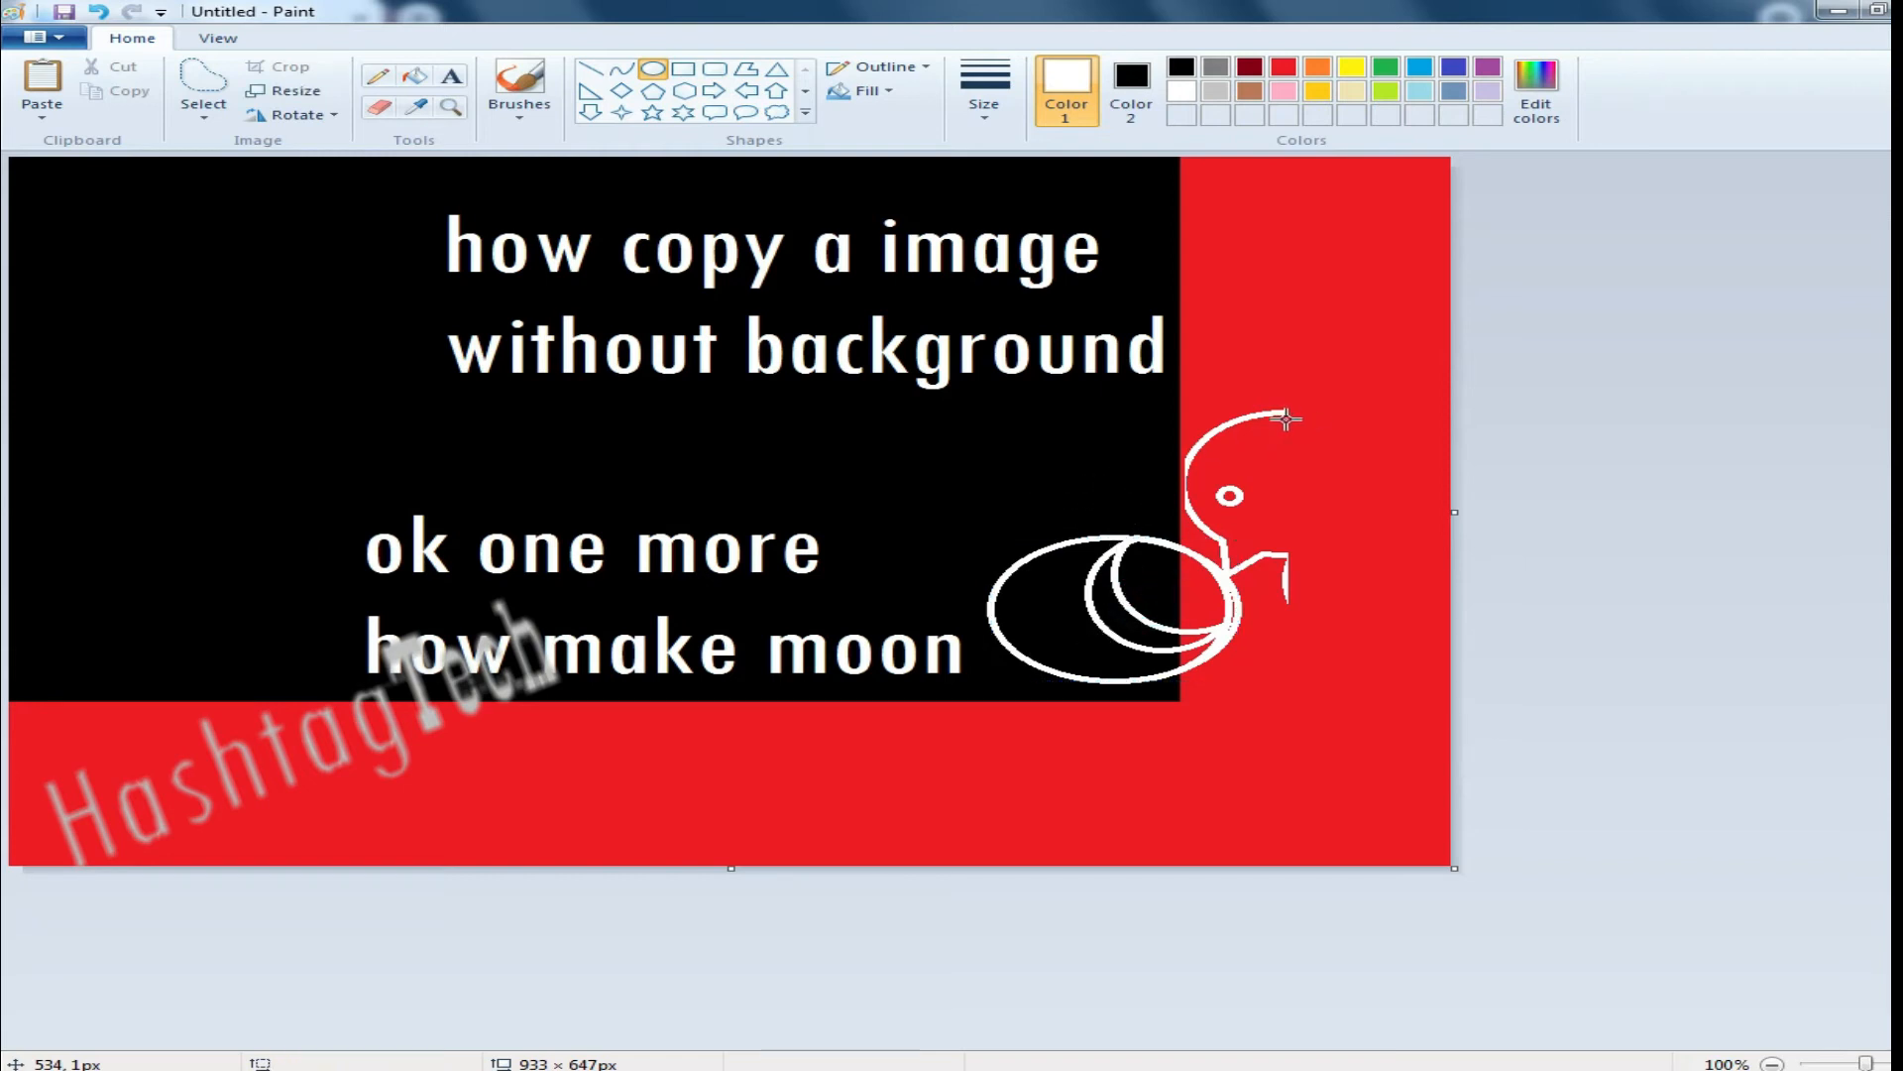
drag(1362, 406, 1552, 605)
key(Escape)
drag(1295, 600, 1535, 826)
key(Escape)
Step: Draw a large white ellipse below the head in the red area, running past the canvas's right edge
mouse_move(1290, 587)
mouse_down()
mouse_move(1339, 651)
mouse_move(1496, 730)
mouse_move(1496, 769)
mouse_move(1557, 858)
mouse_move(1569, 811)
mouse_up()
drag(1393, 701, 1391, 649)
click(1372, 420)
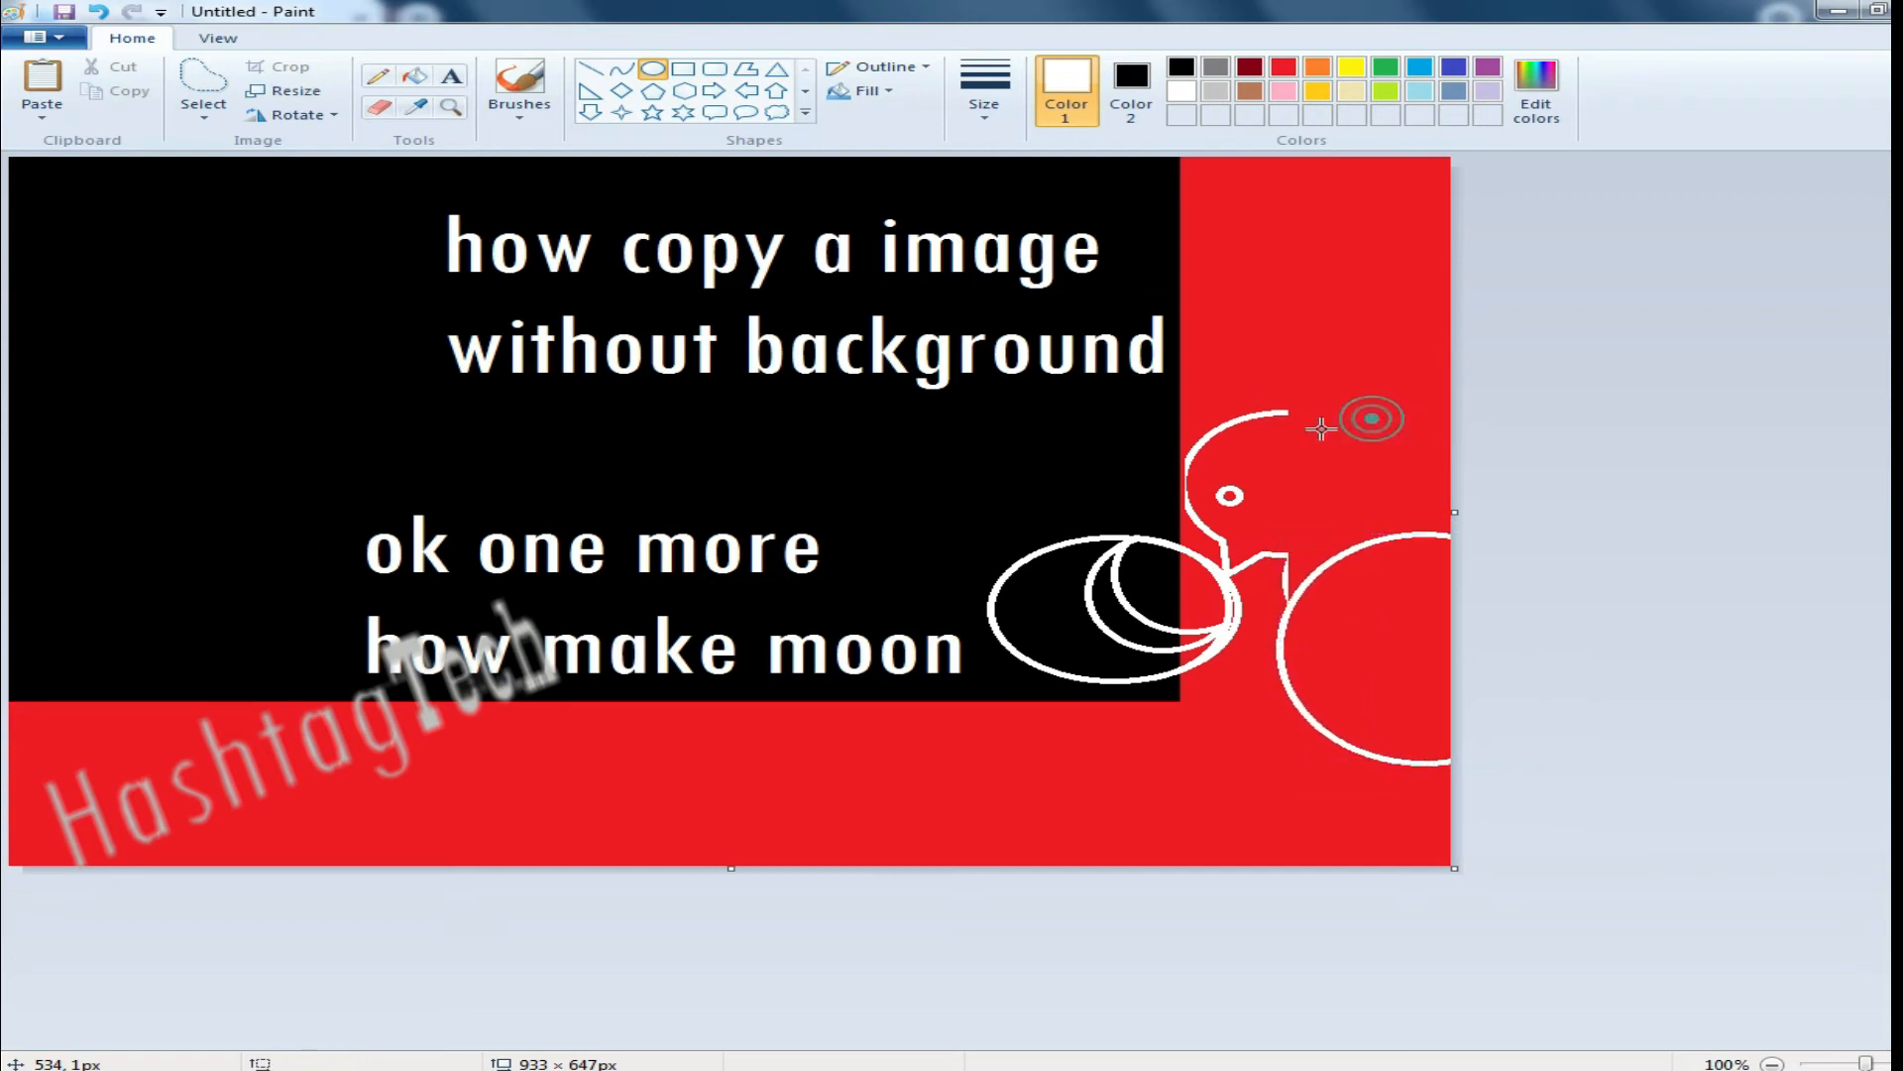
Step: Set Color 2 to red and delete the upper part of the large ellipse with free-form selections
click(197, 89)
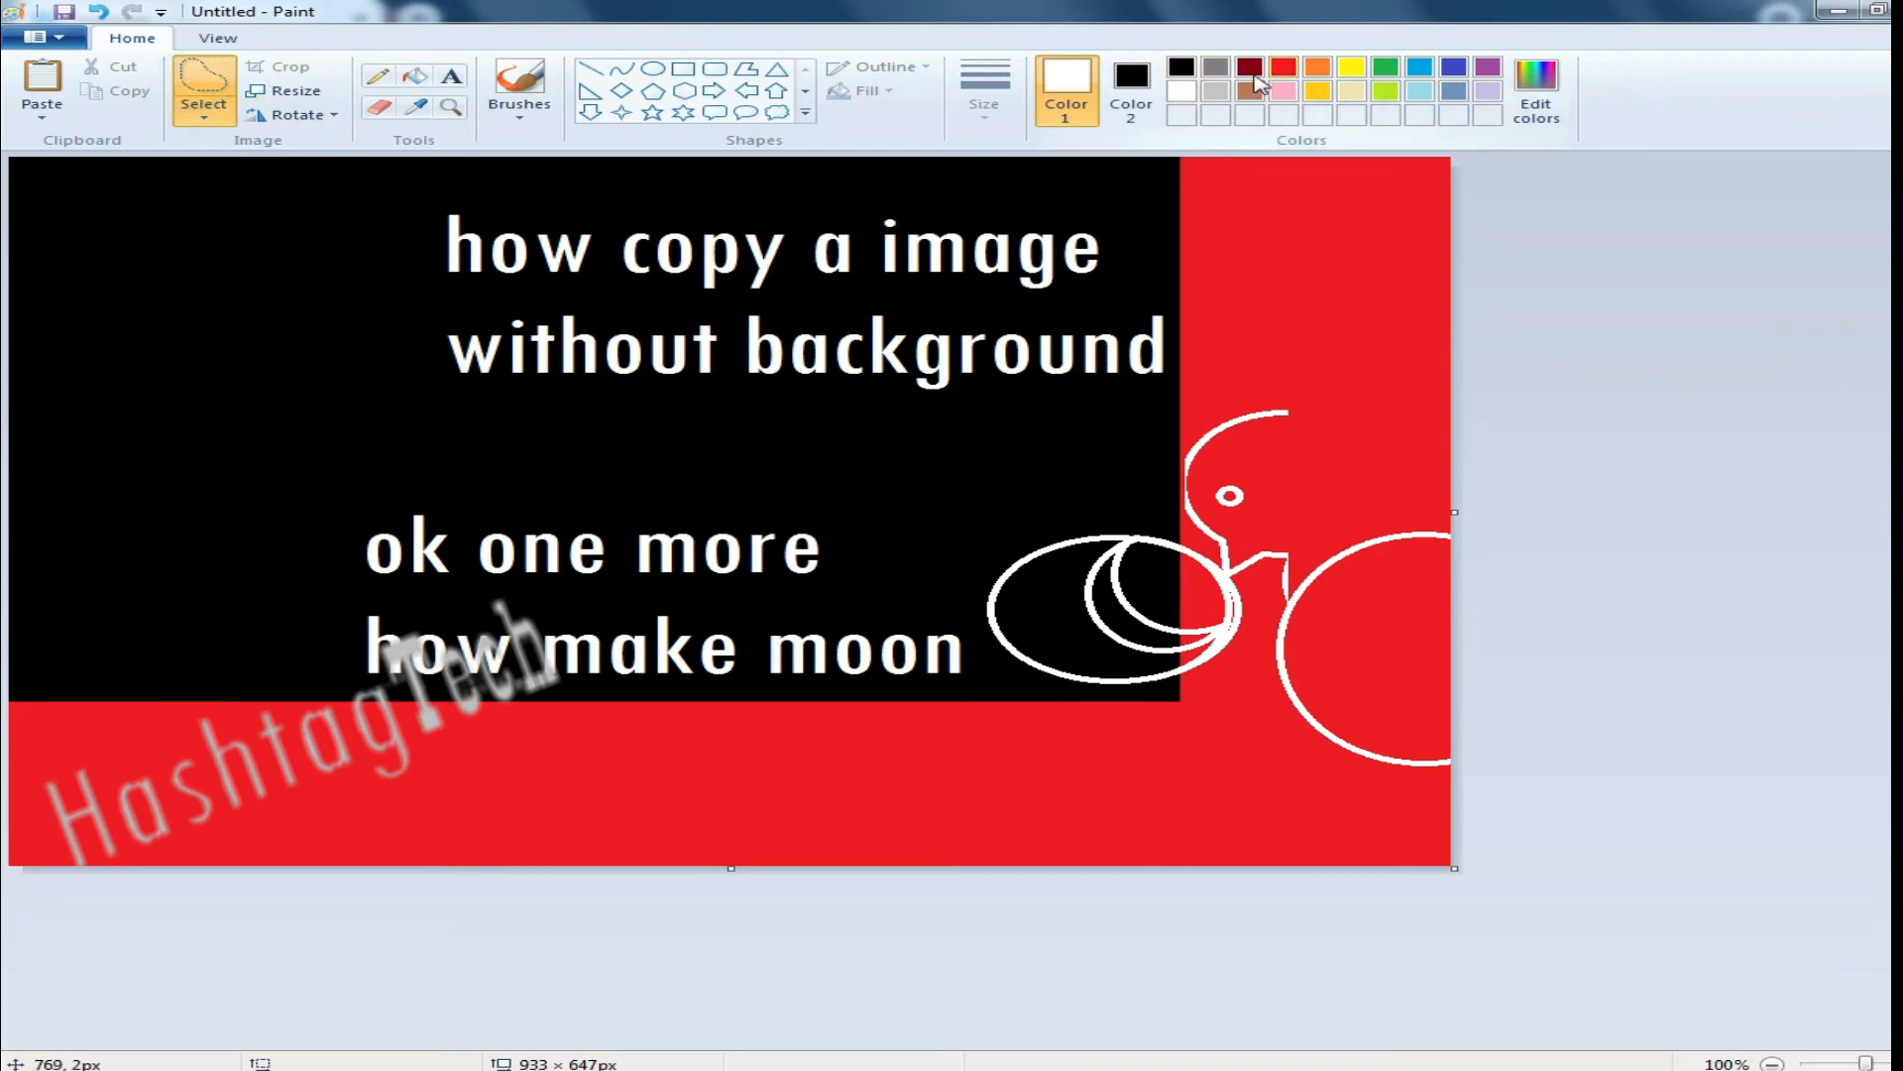
click(1131, 89)
click(1284, 66)
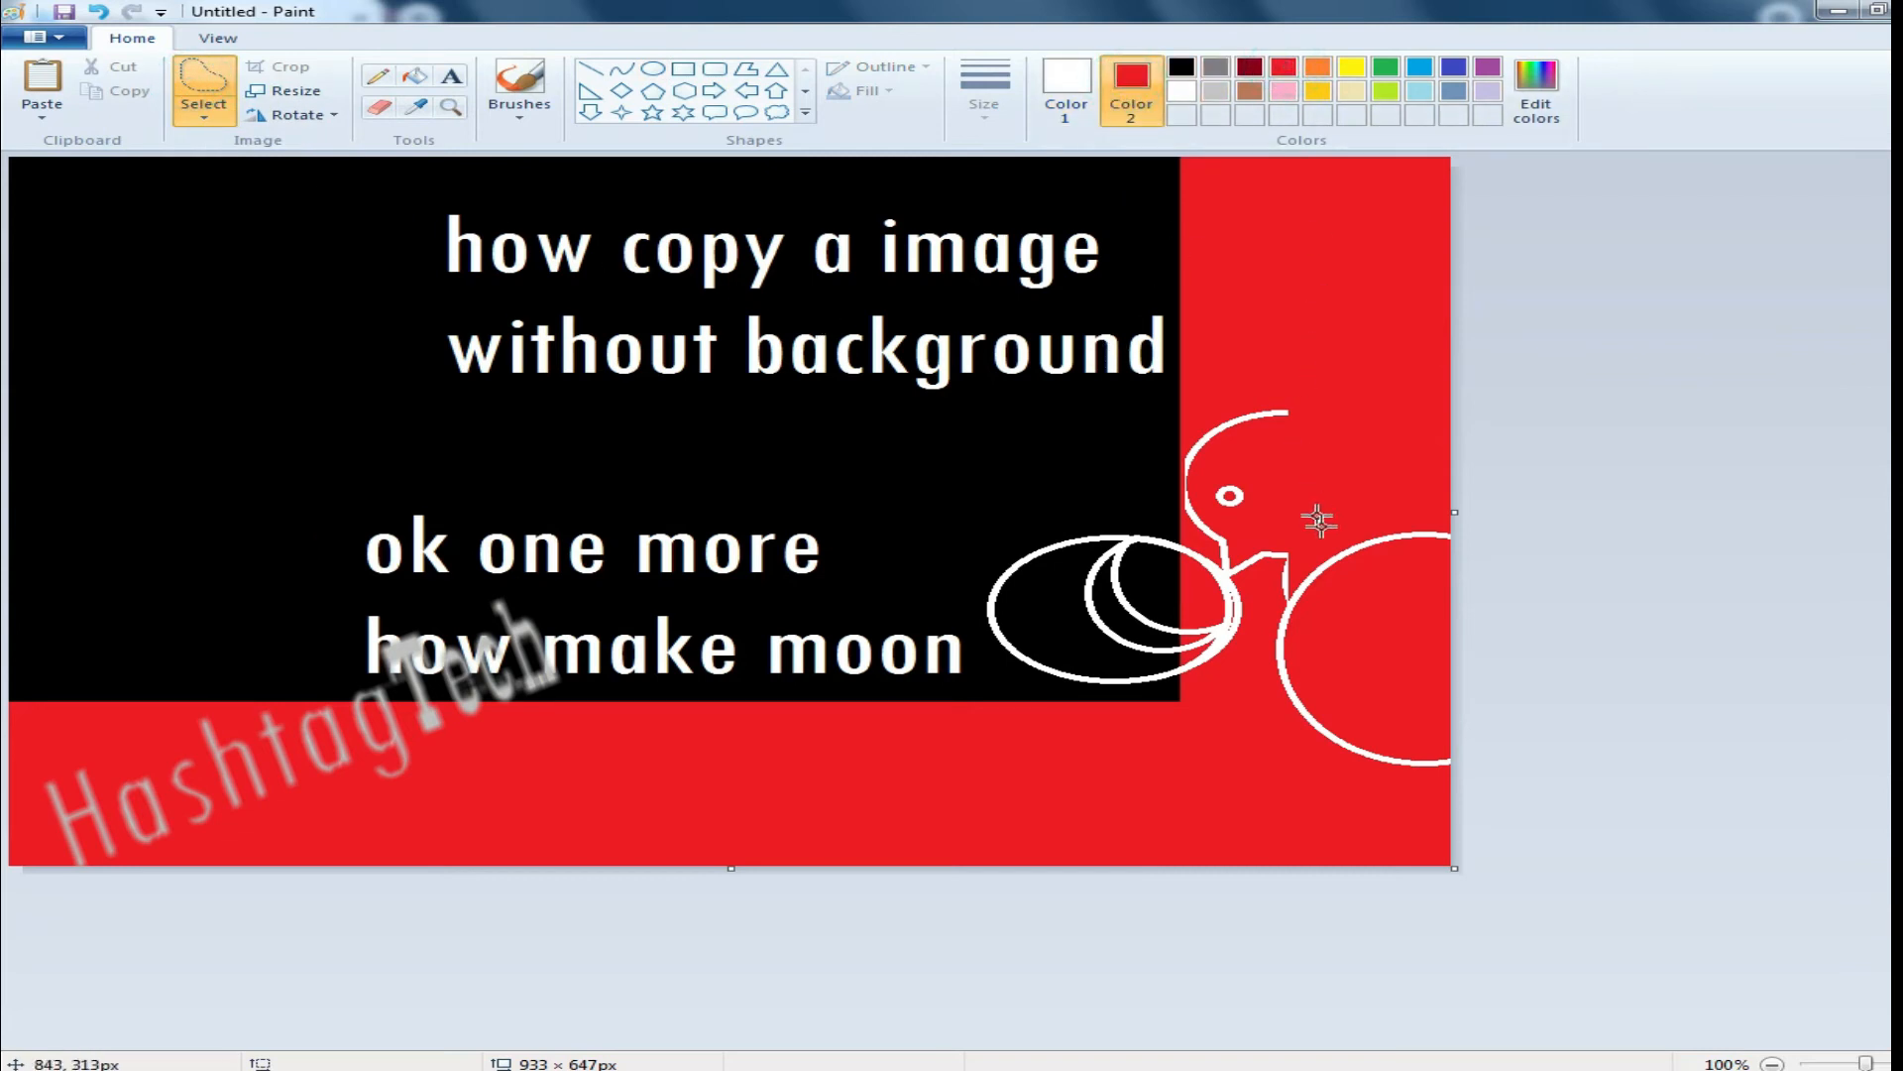
mouse_move(1310, 609)
mouse_down()
mouse_move(1301, 555)
mouse_move(1368, 671)
mouse_up()
mouse_move(1468, 702)
mouse_down()
mouse_move(1495, 560)
mouse_move(1462, 471)
mouse_move(1355, 496)
mouse_move(1297, 553)
mouse_up()
key(Delete)
mouse_move(1316, 573)
mouse_down()
mouse_move(1338, 607)
mouse_move(1305, 551)
mouse_up()
key(Delete)
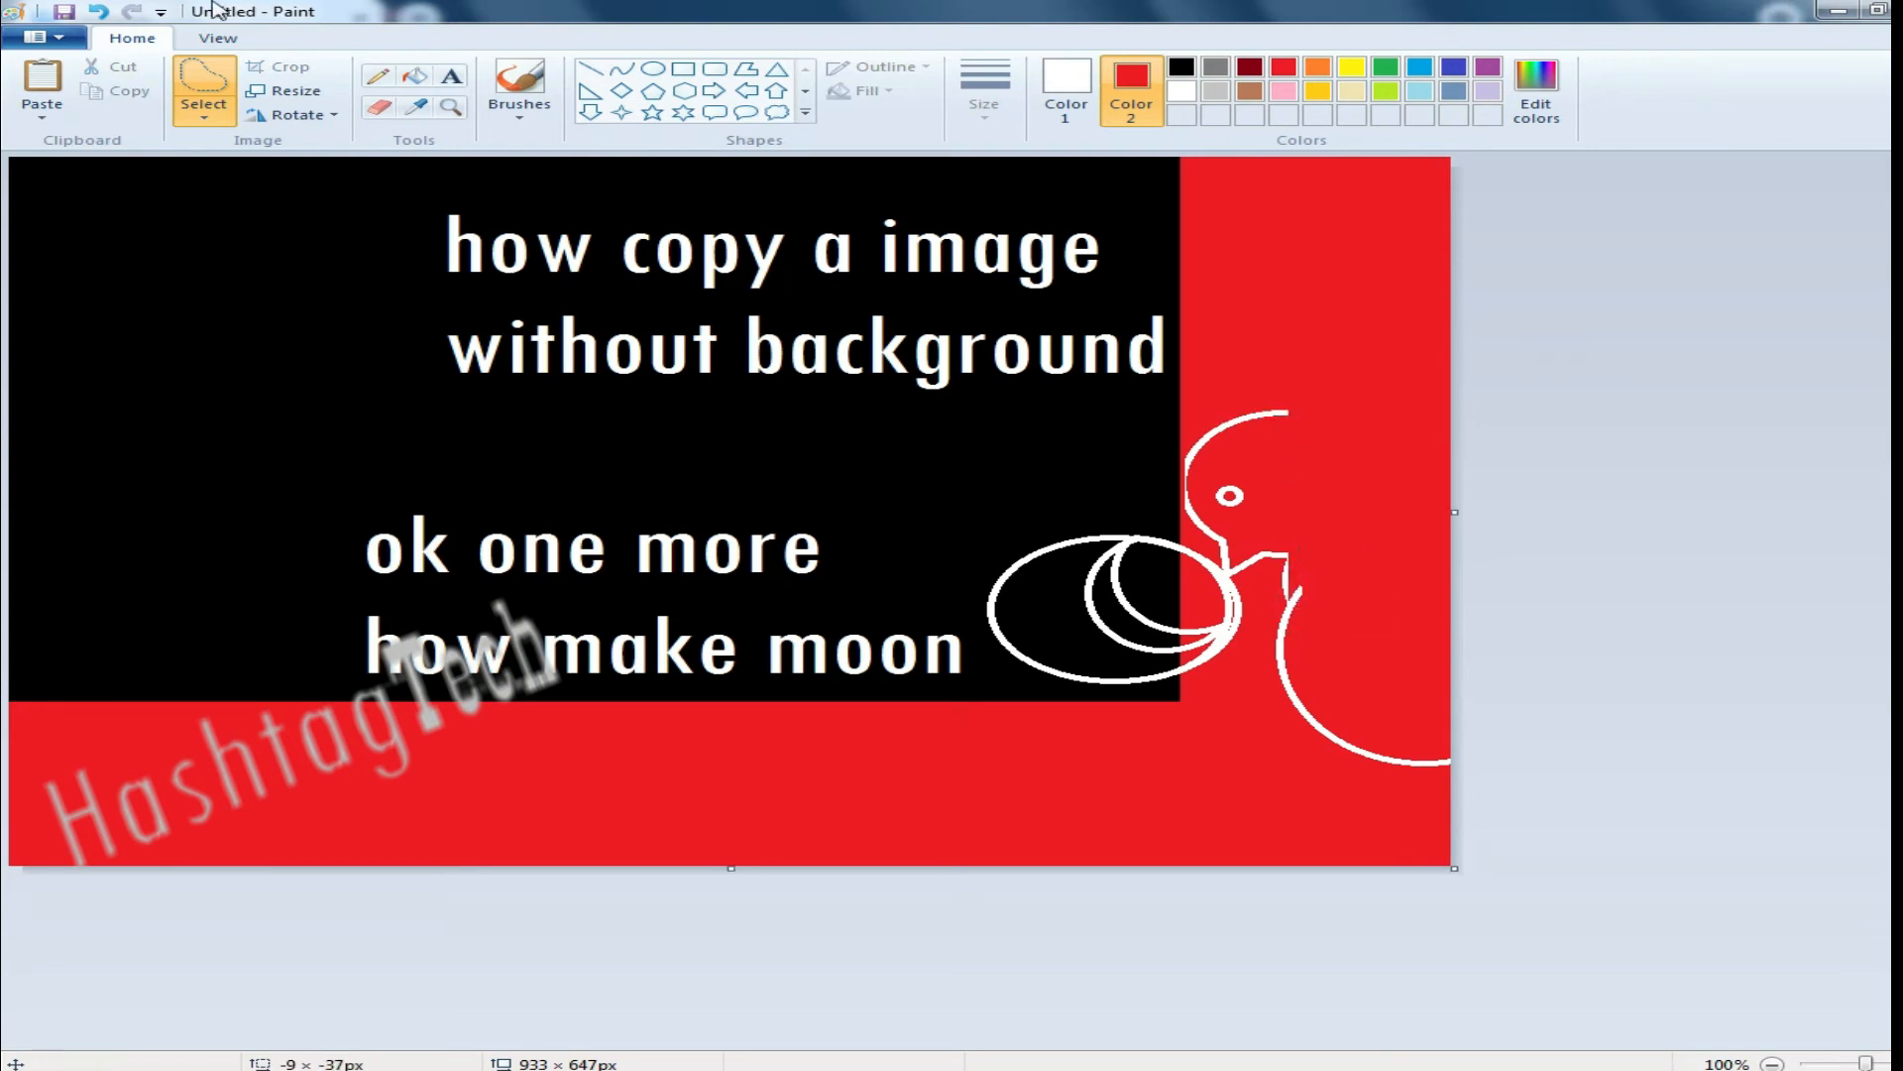
Step: Draw a narrow upright white ellipse in the red area, above and to the right of the head
click(654, 72)
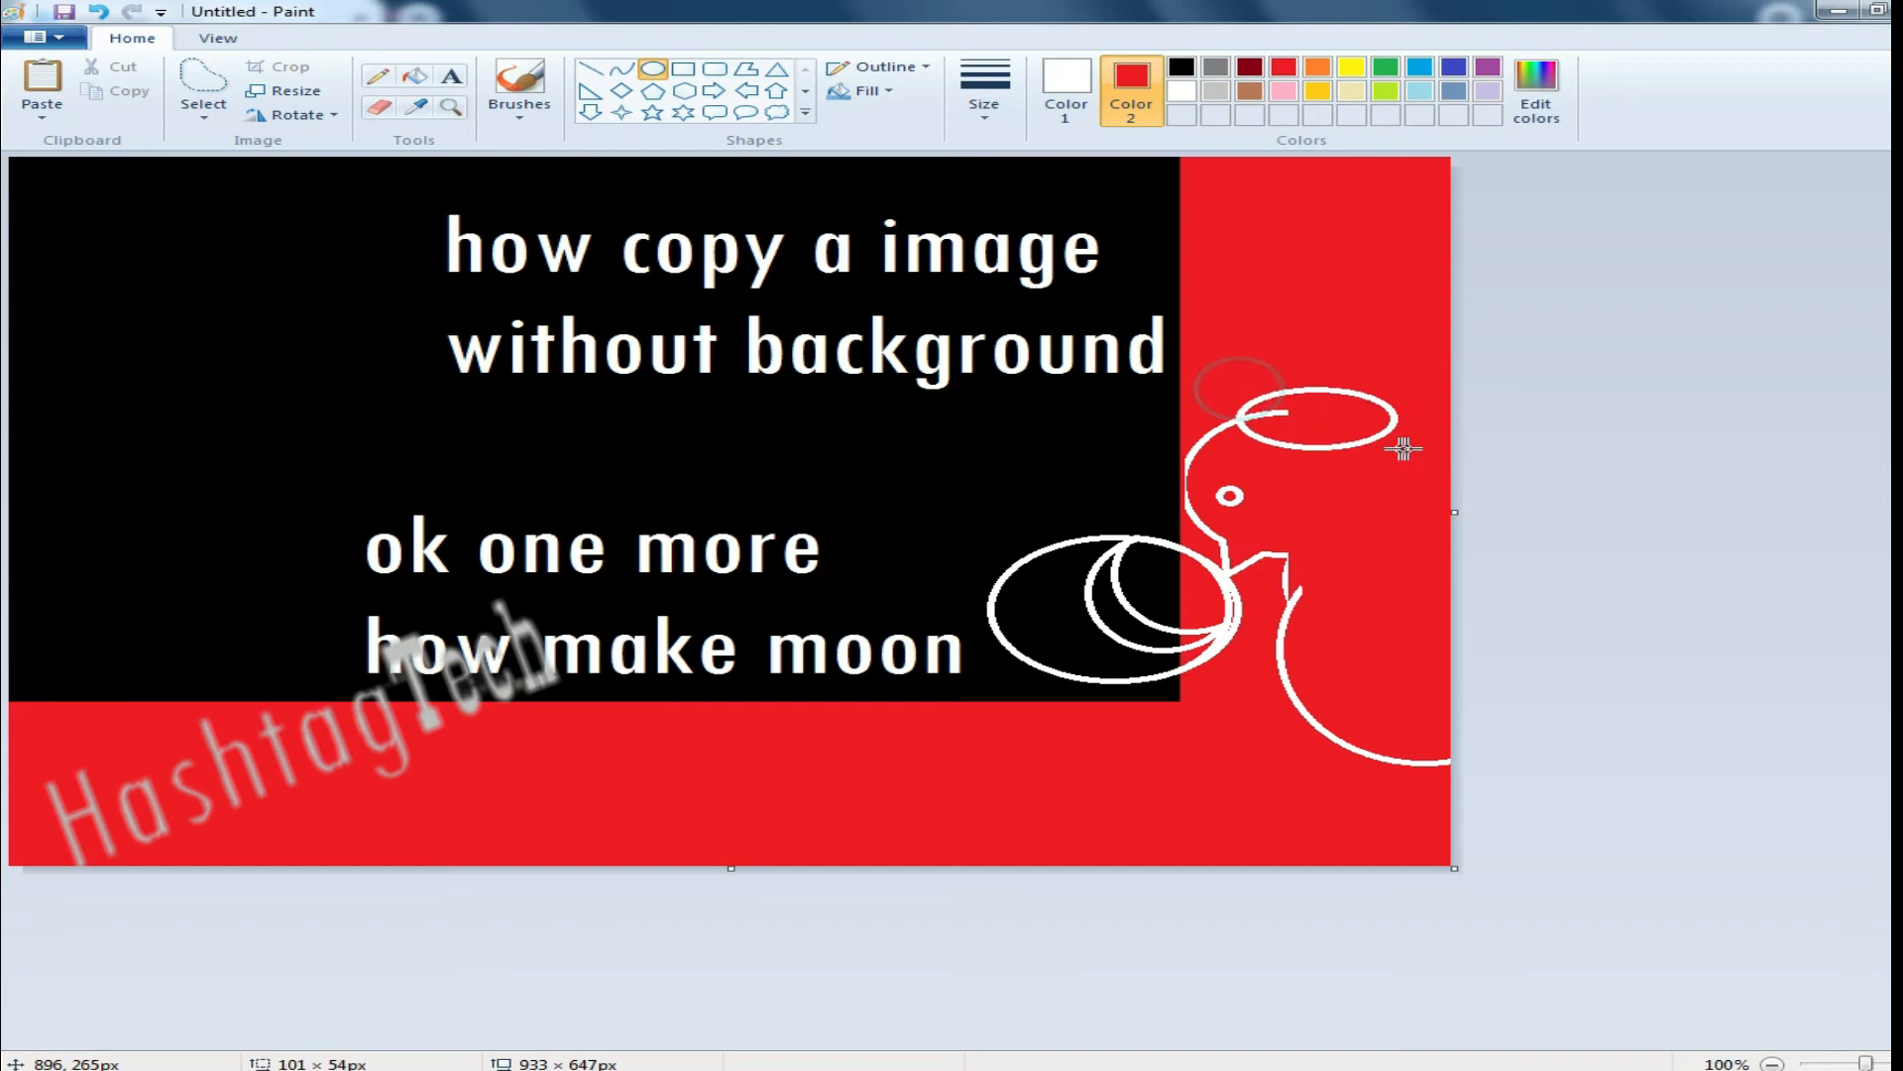
drag(1273, 414, 1366, 587)
mouse_move(1319, 517)
mouse_down()
mouse_move(1262, 501)
mouse_move(1312, 496)
mouse_move(1381, 442)
mouse_move(1367, 415)
mouse_up()
drag(1246, 248, 1251, 259)
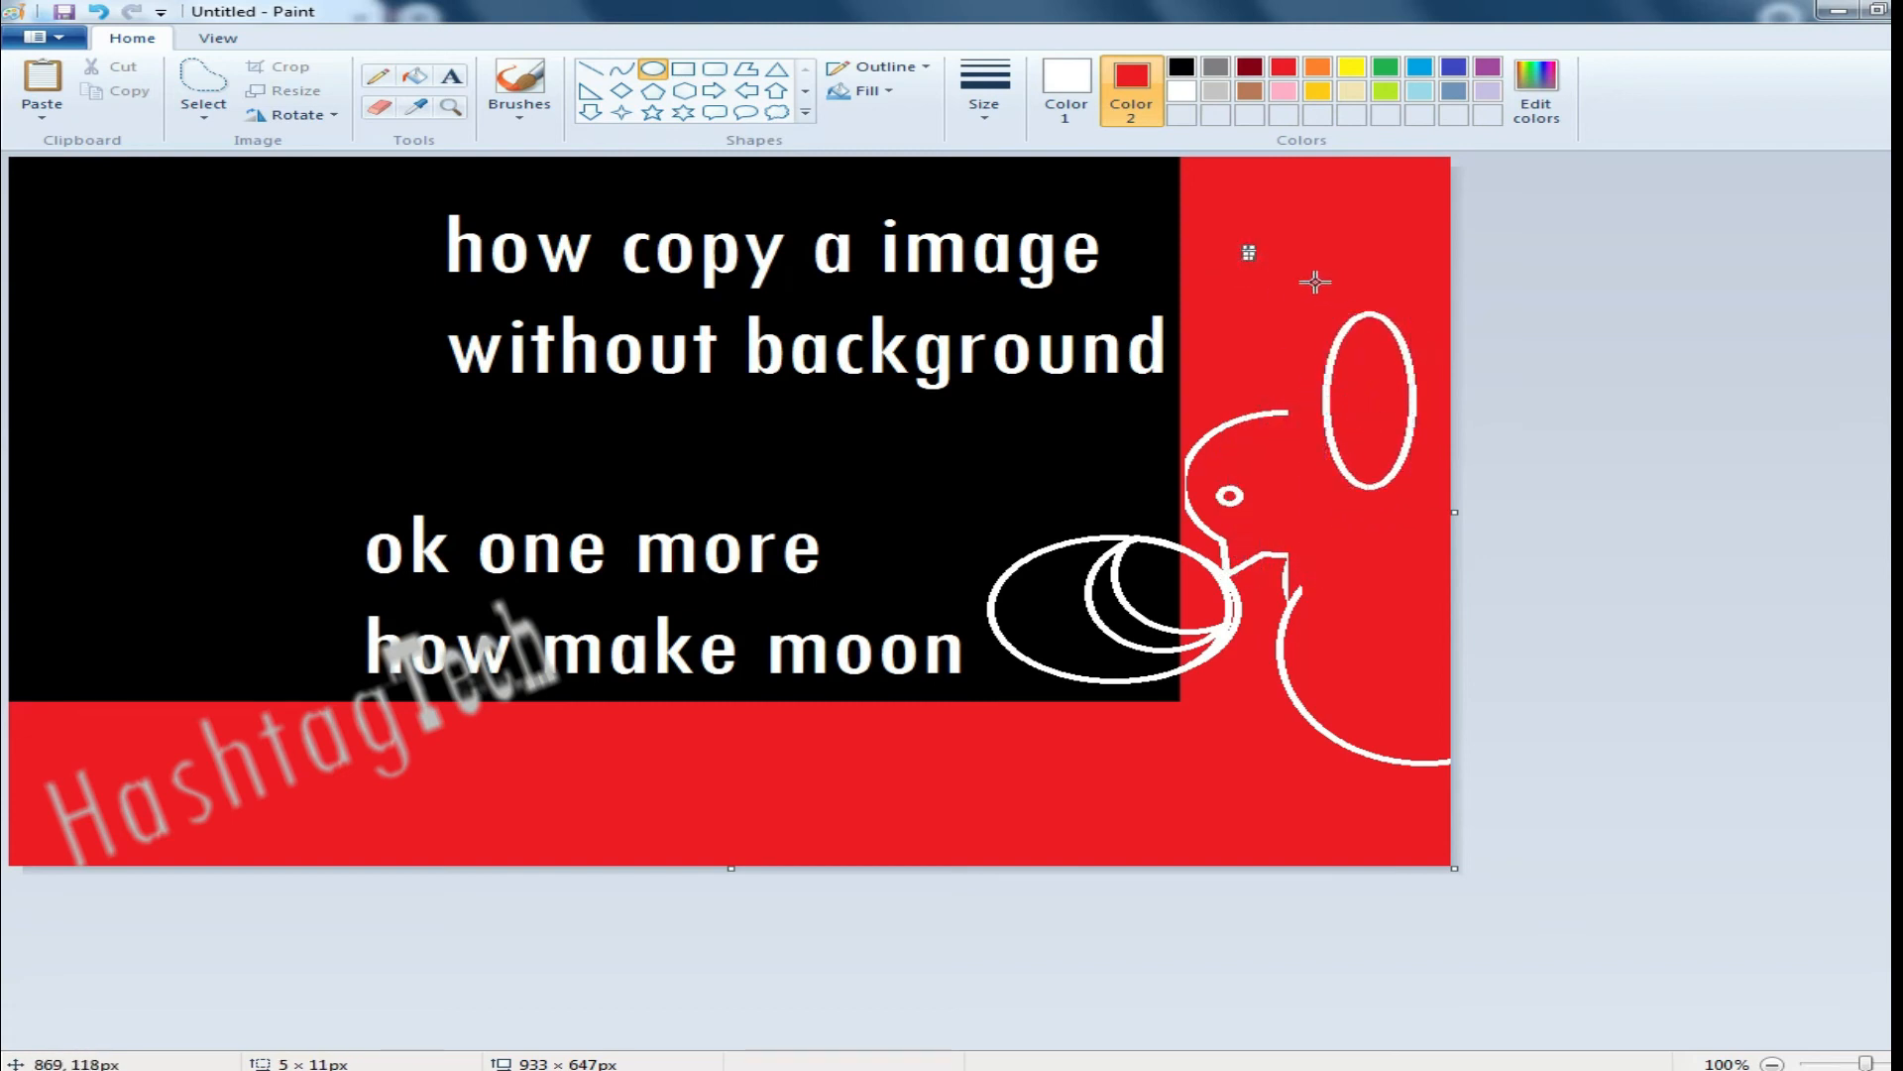
Step: Remove the left part of the narrow ellipse with a free-form selection and move the remaining arc onto the head's open right side
click(203, 88)
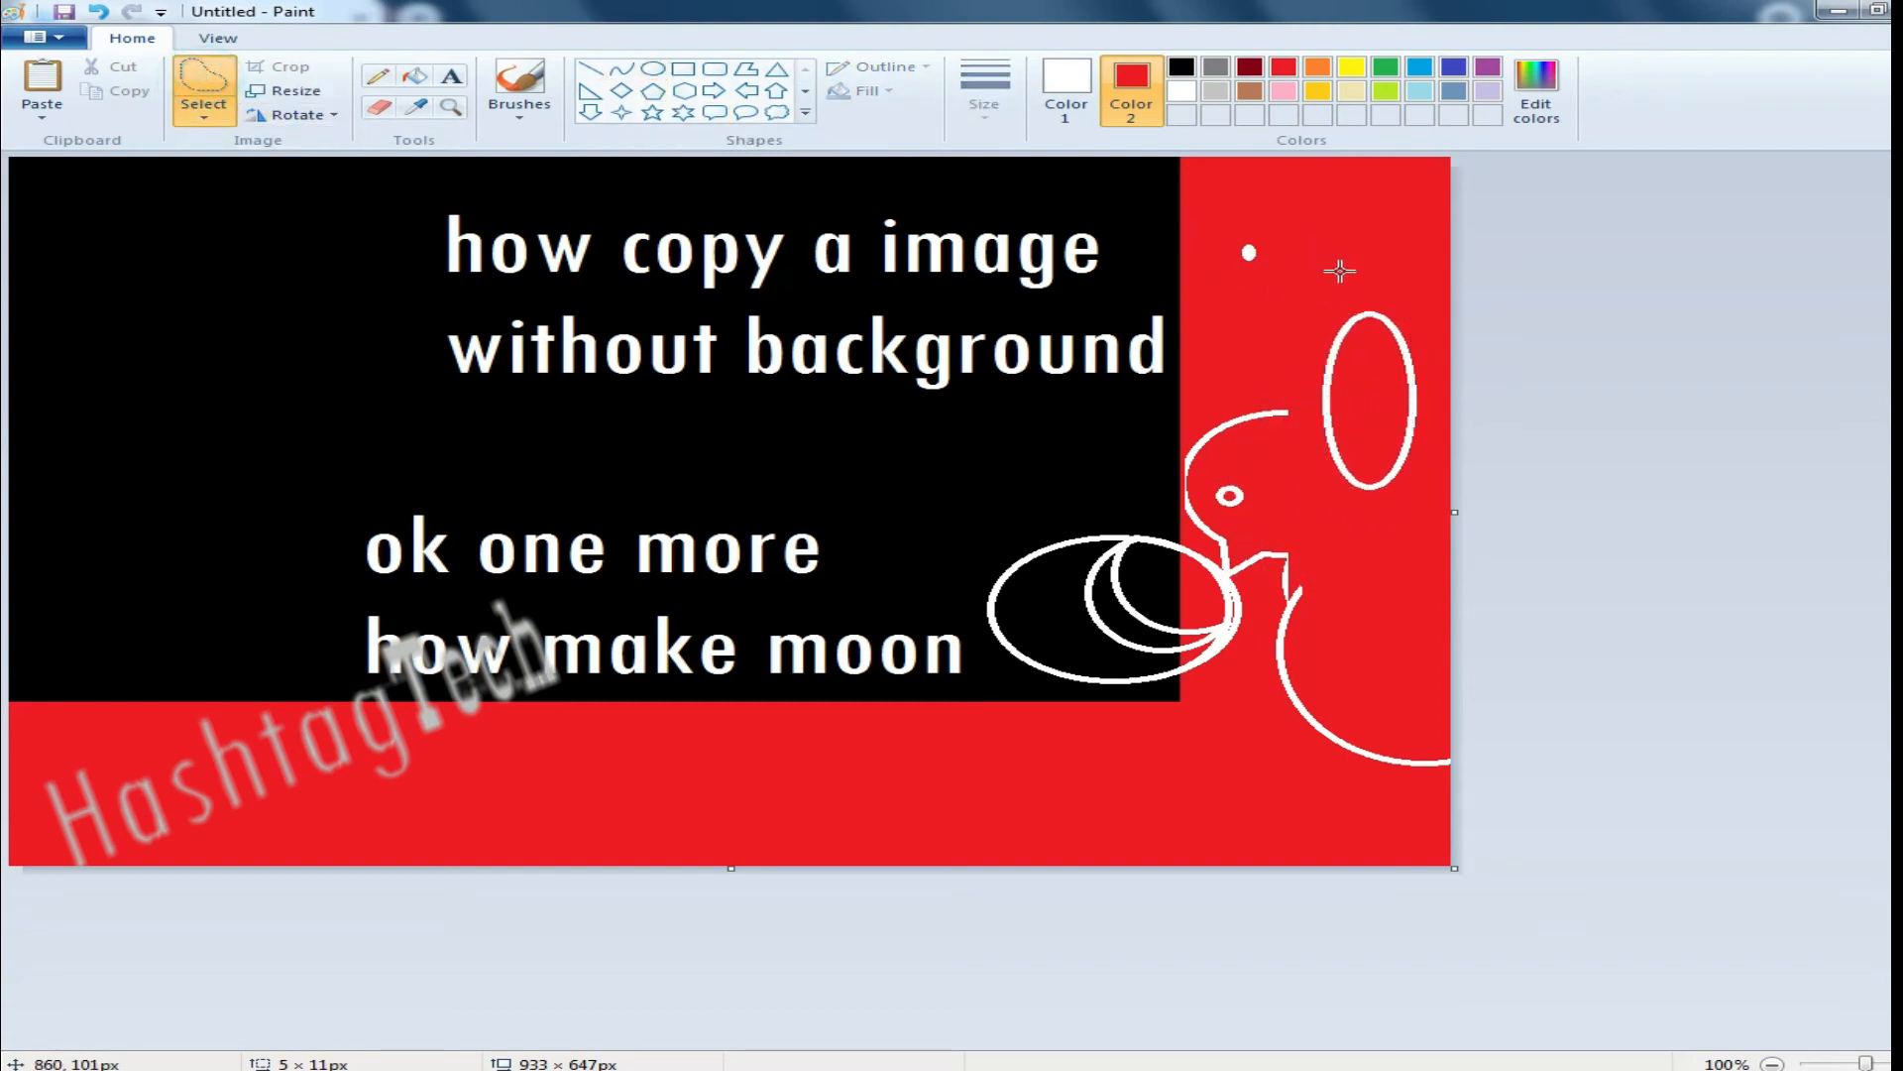
mouse_move(1353, 270)
mouse_down()
mouse_move(1368, 447)
mouse_move(1311, 428)
mouse_move(1321, 274)
mouse_move(1444, 489)
mouse_move(1313, 466)
mouse_move(1321, 288)
mouse_up()
key(Delete)
drag(1378, 359, 1315, 480)
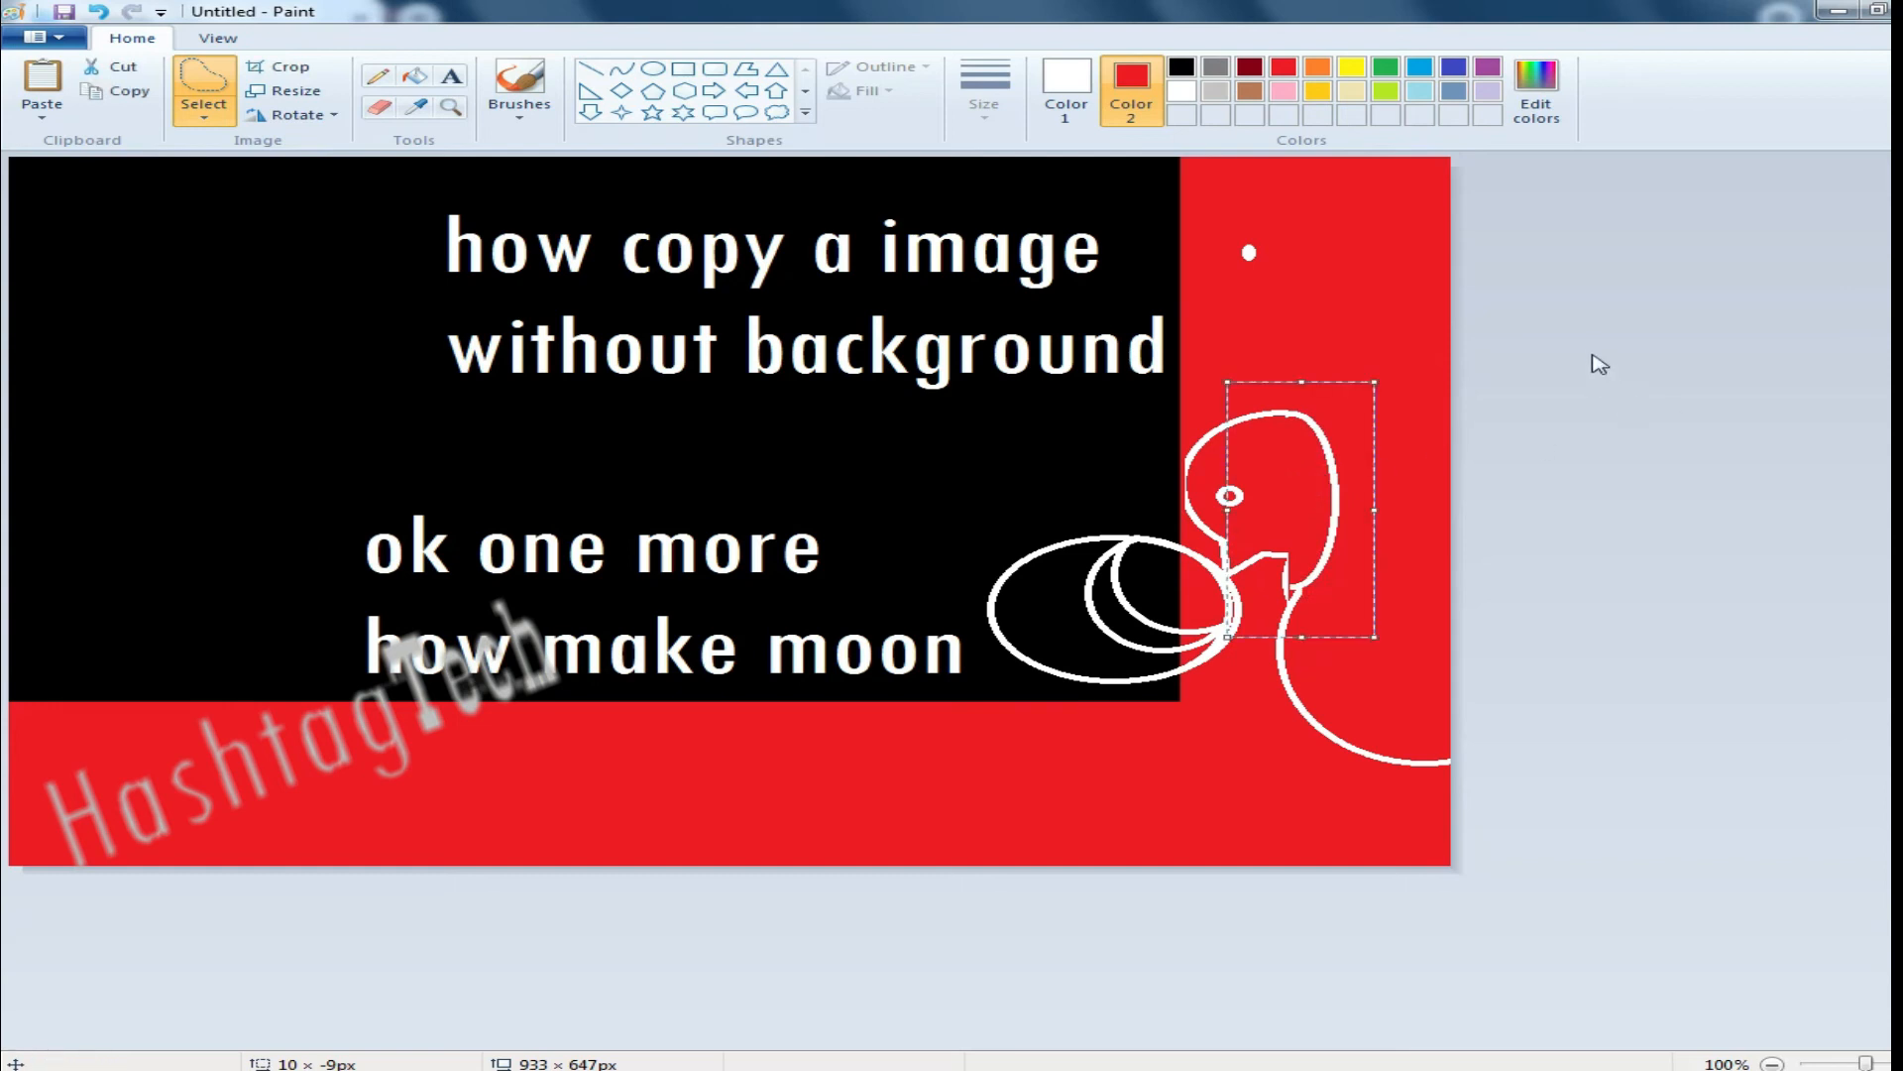
Step: Delete the stray white dots above the head with a free-form selection
click(1387, 300)
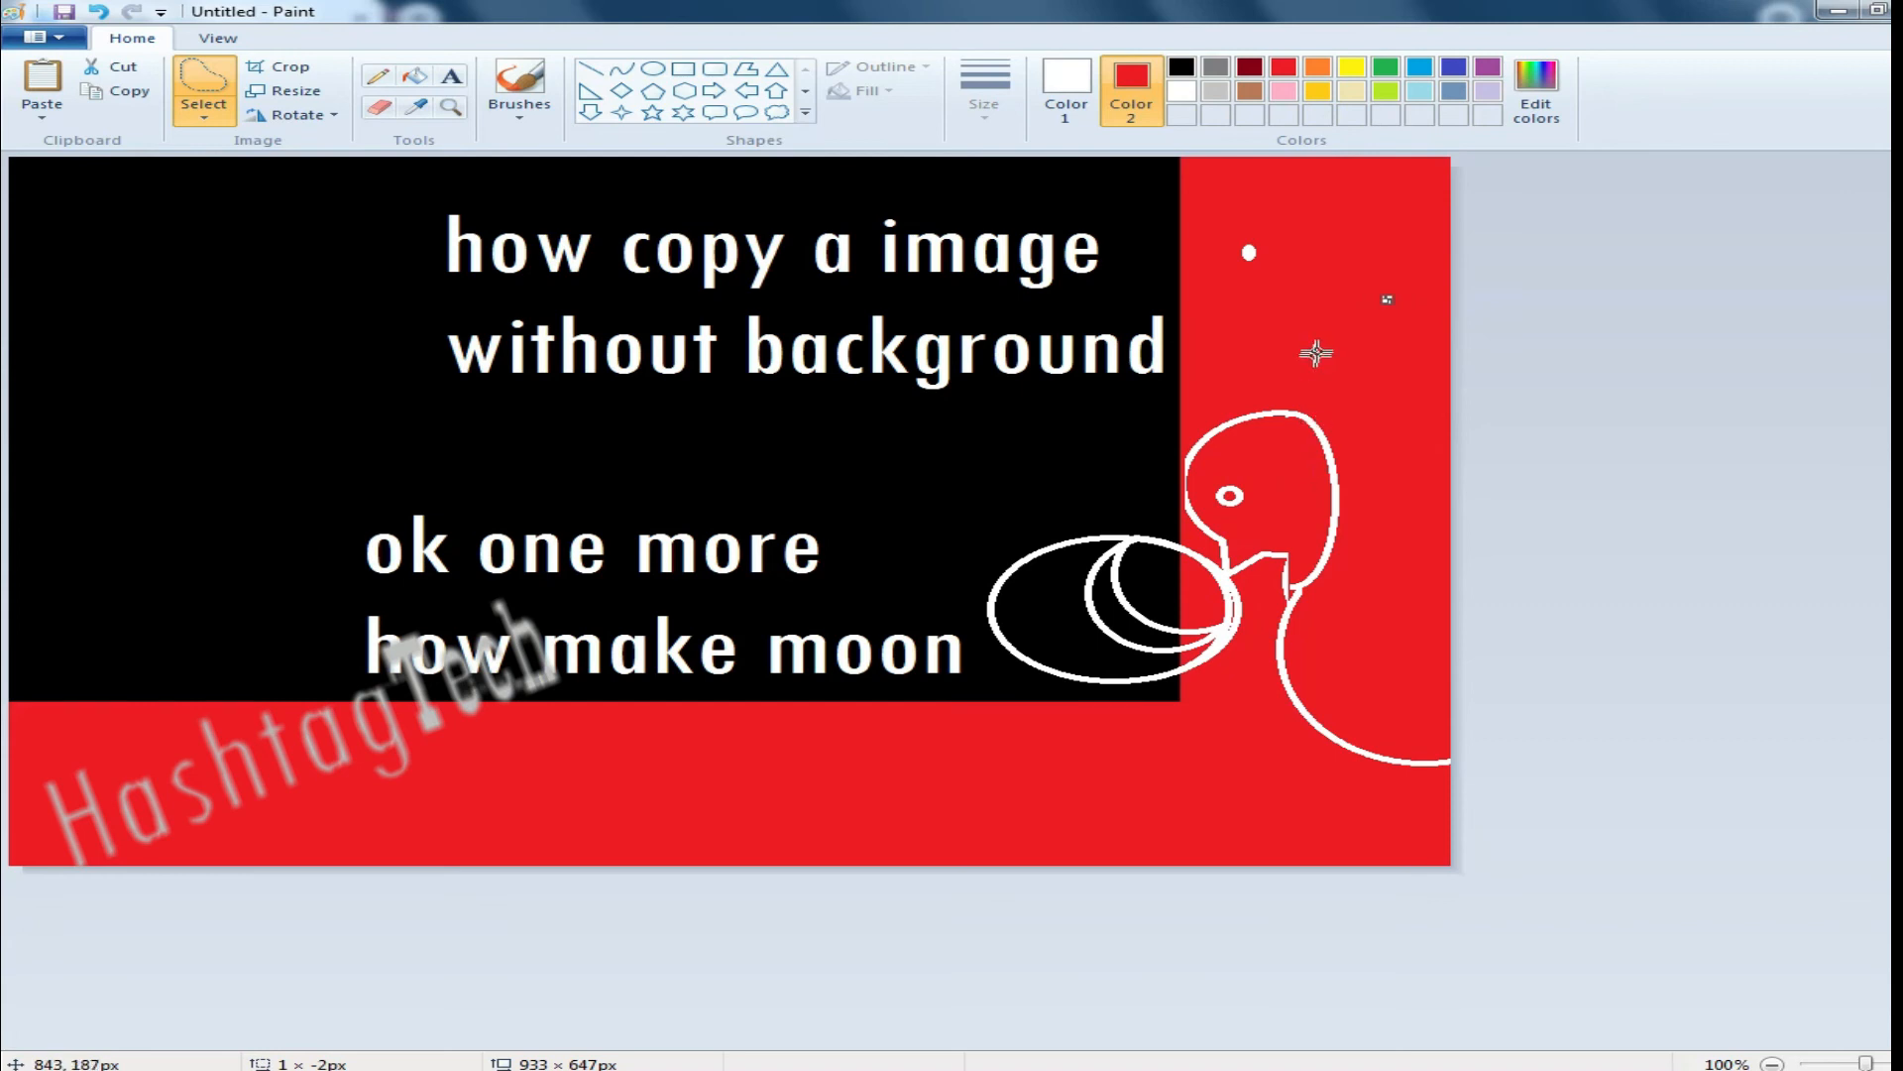
mouse_move(1203, 216)
mouse_down()
mouse_move(1258, 281)
mouse_move(1211, 226)
mouse_move(1230, 294)
mouse_up()
key(Delete)
key(Delete)
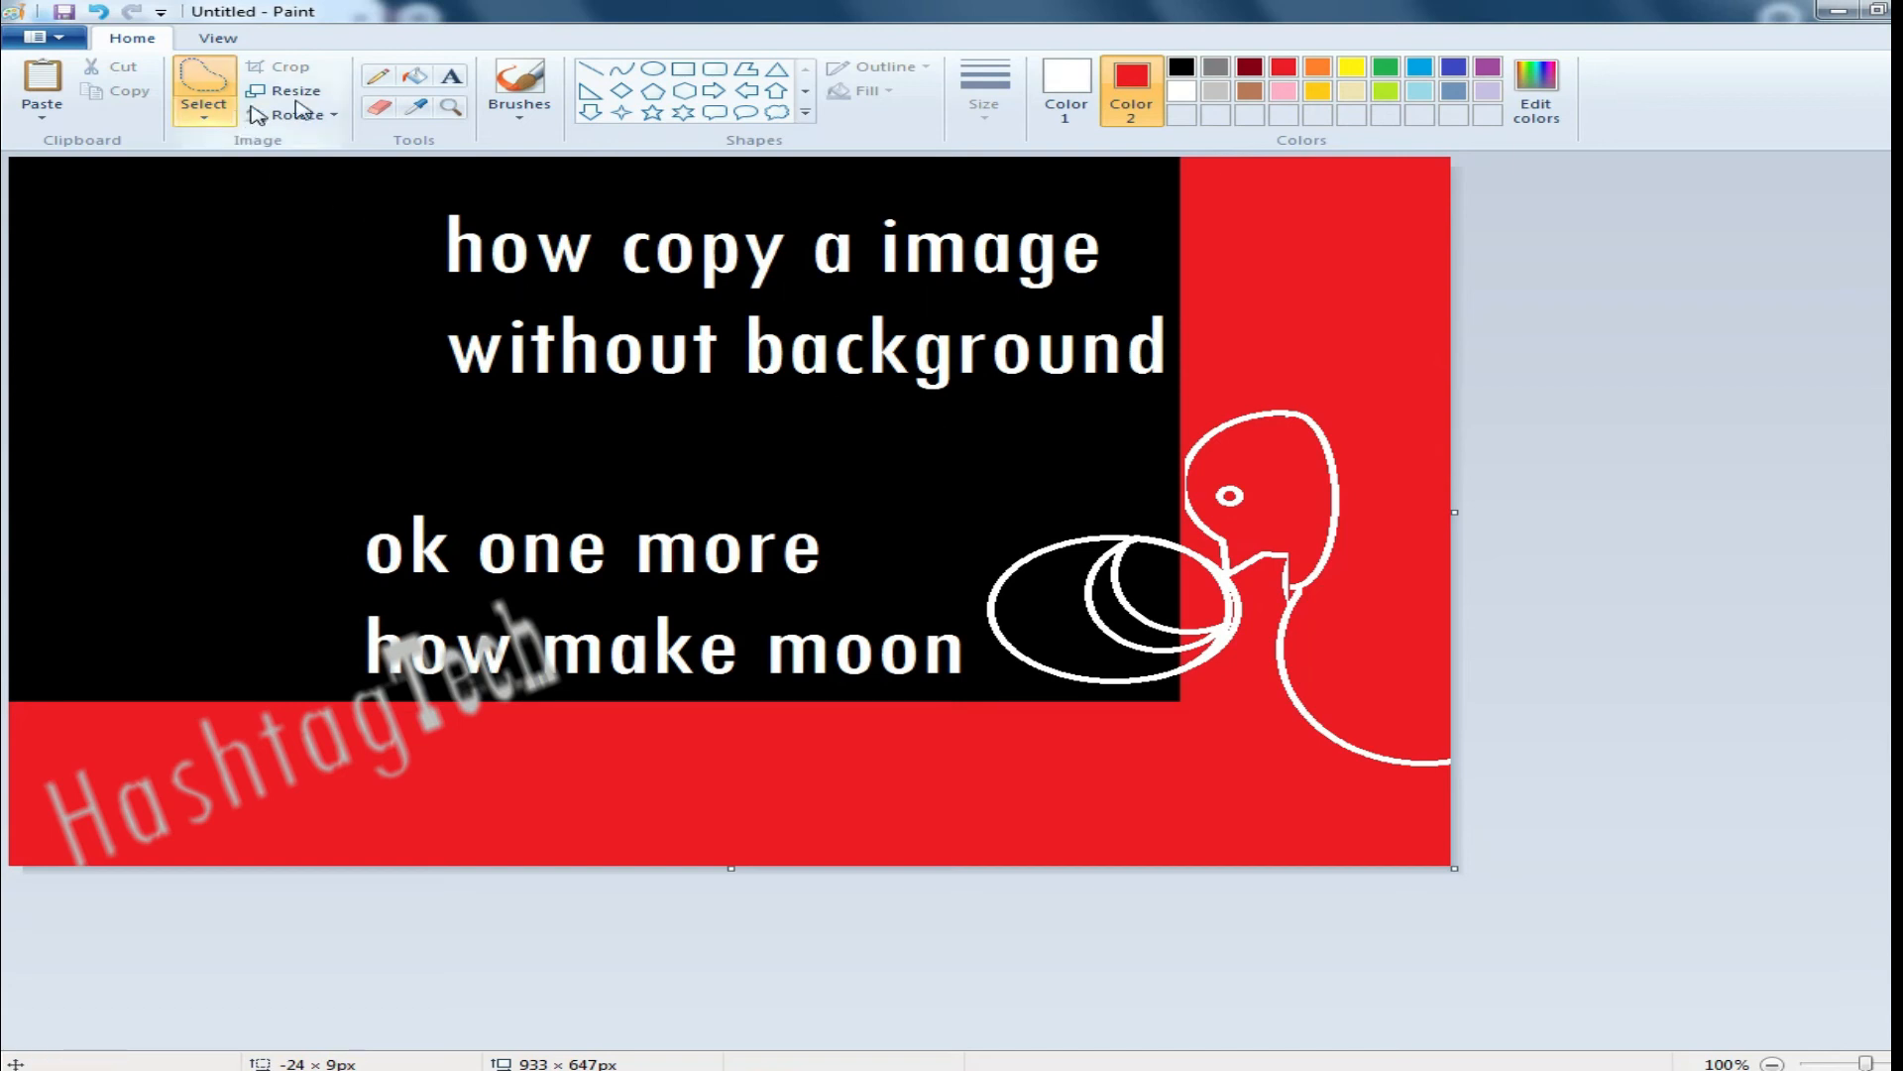
Step: Try to fit another white ellipse over the body outline below the head by resizing and moving it
click(654, 73)
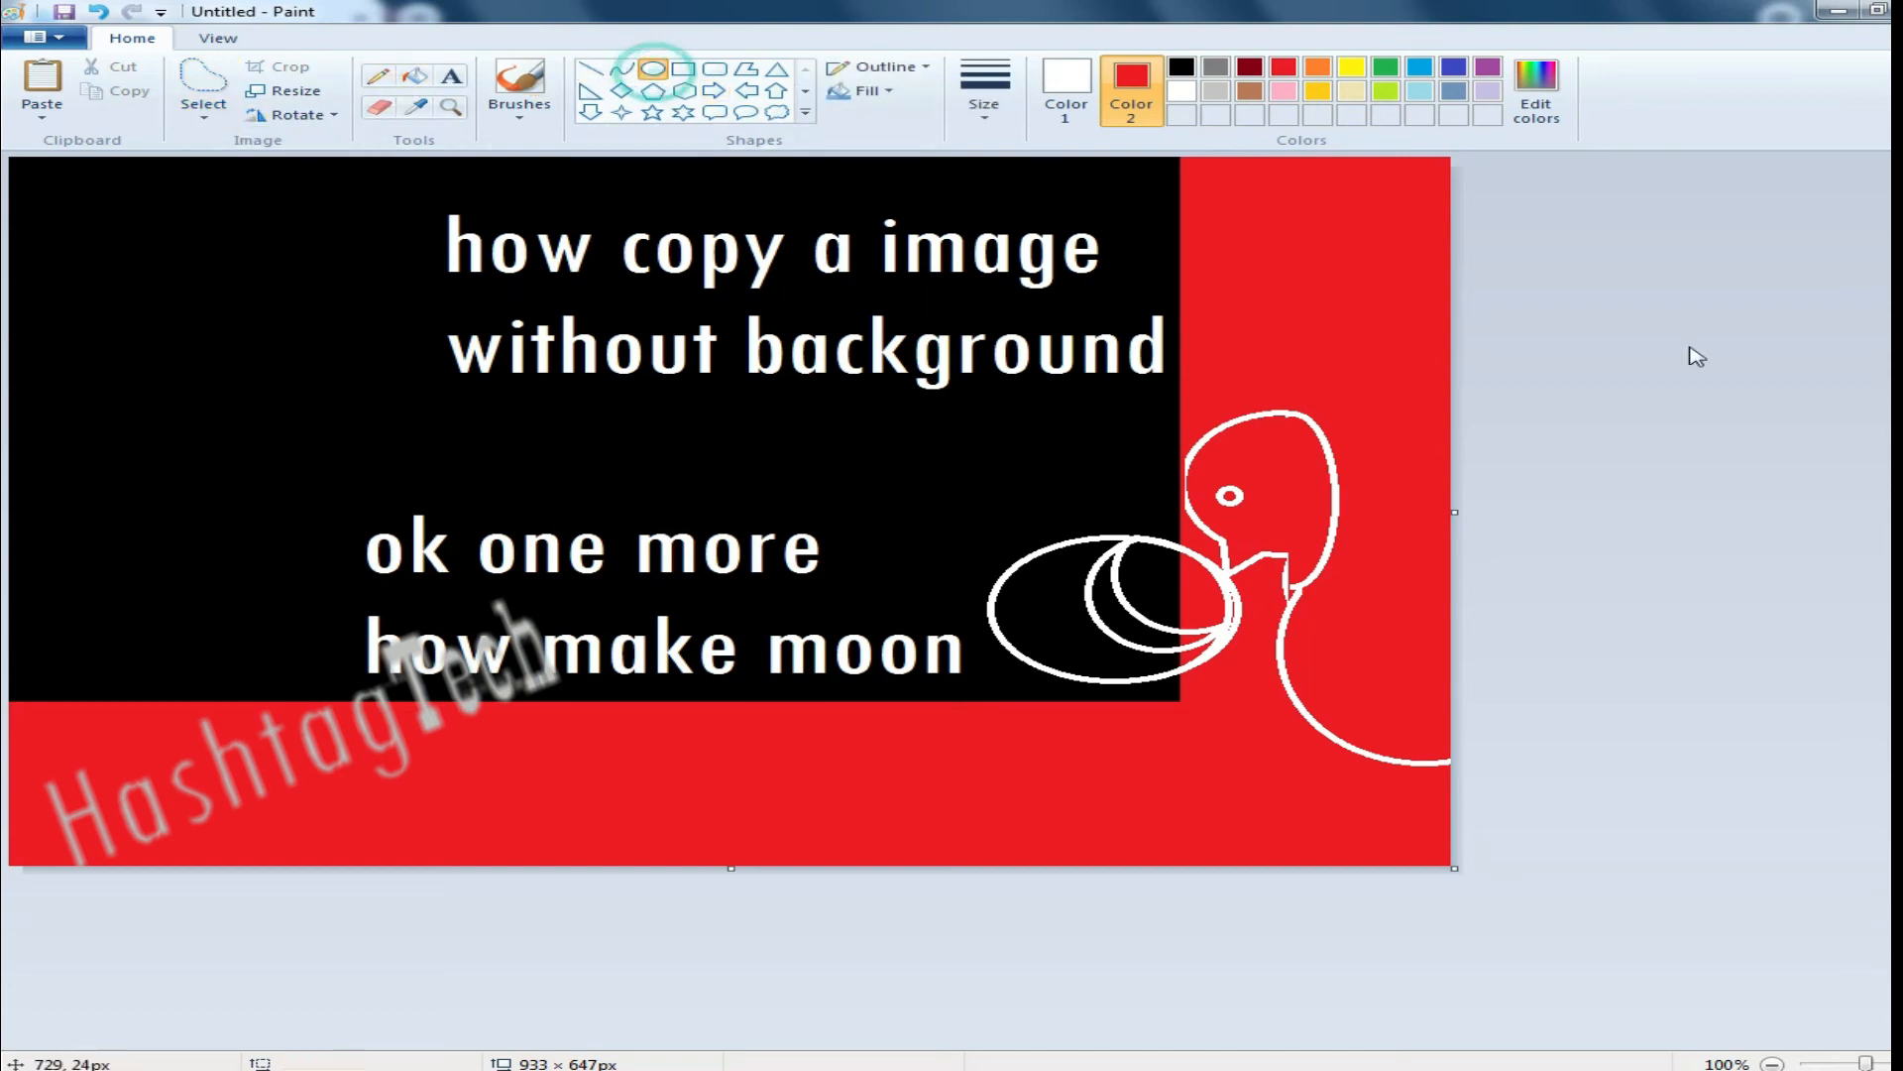
drag(1249, 178, 1464, 473)
mouse_move(1363, 349)
mouse_down()
mouse_move(712, 638)
mouse_move(179, 700)
mouse_move(1084, 658)
mouse_move(1362, 343)
mouse_up()
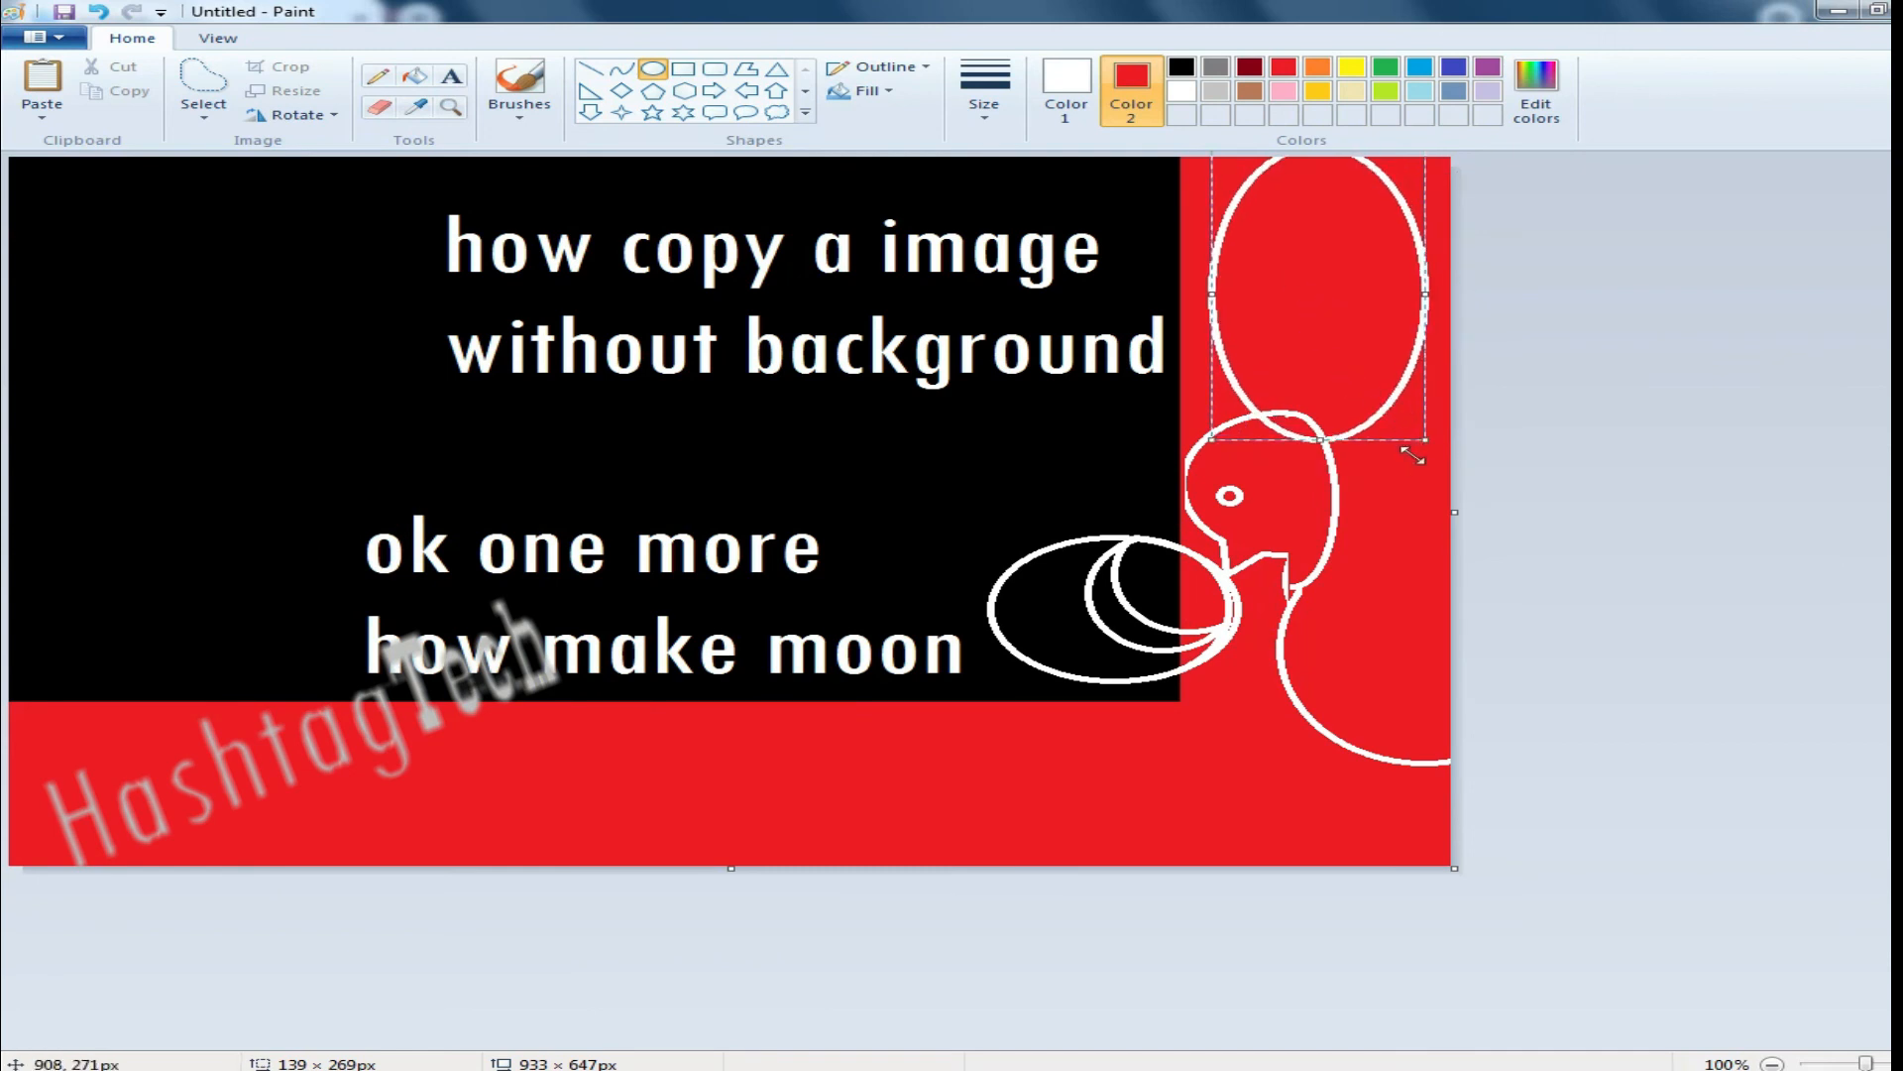
drag(1429, 442, 1378, 343)
drag(1321, 274, 1373, 670)
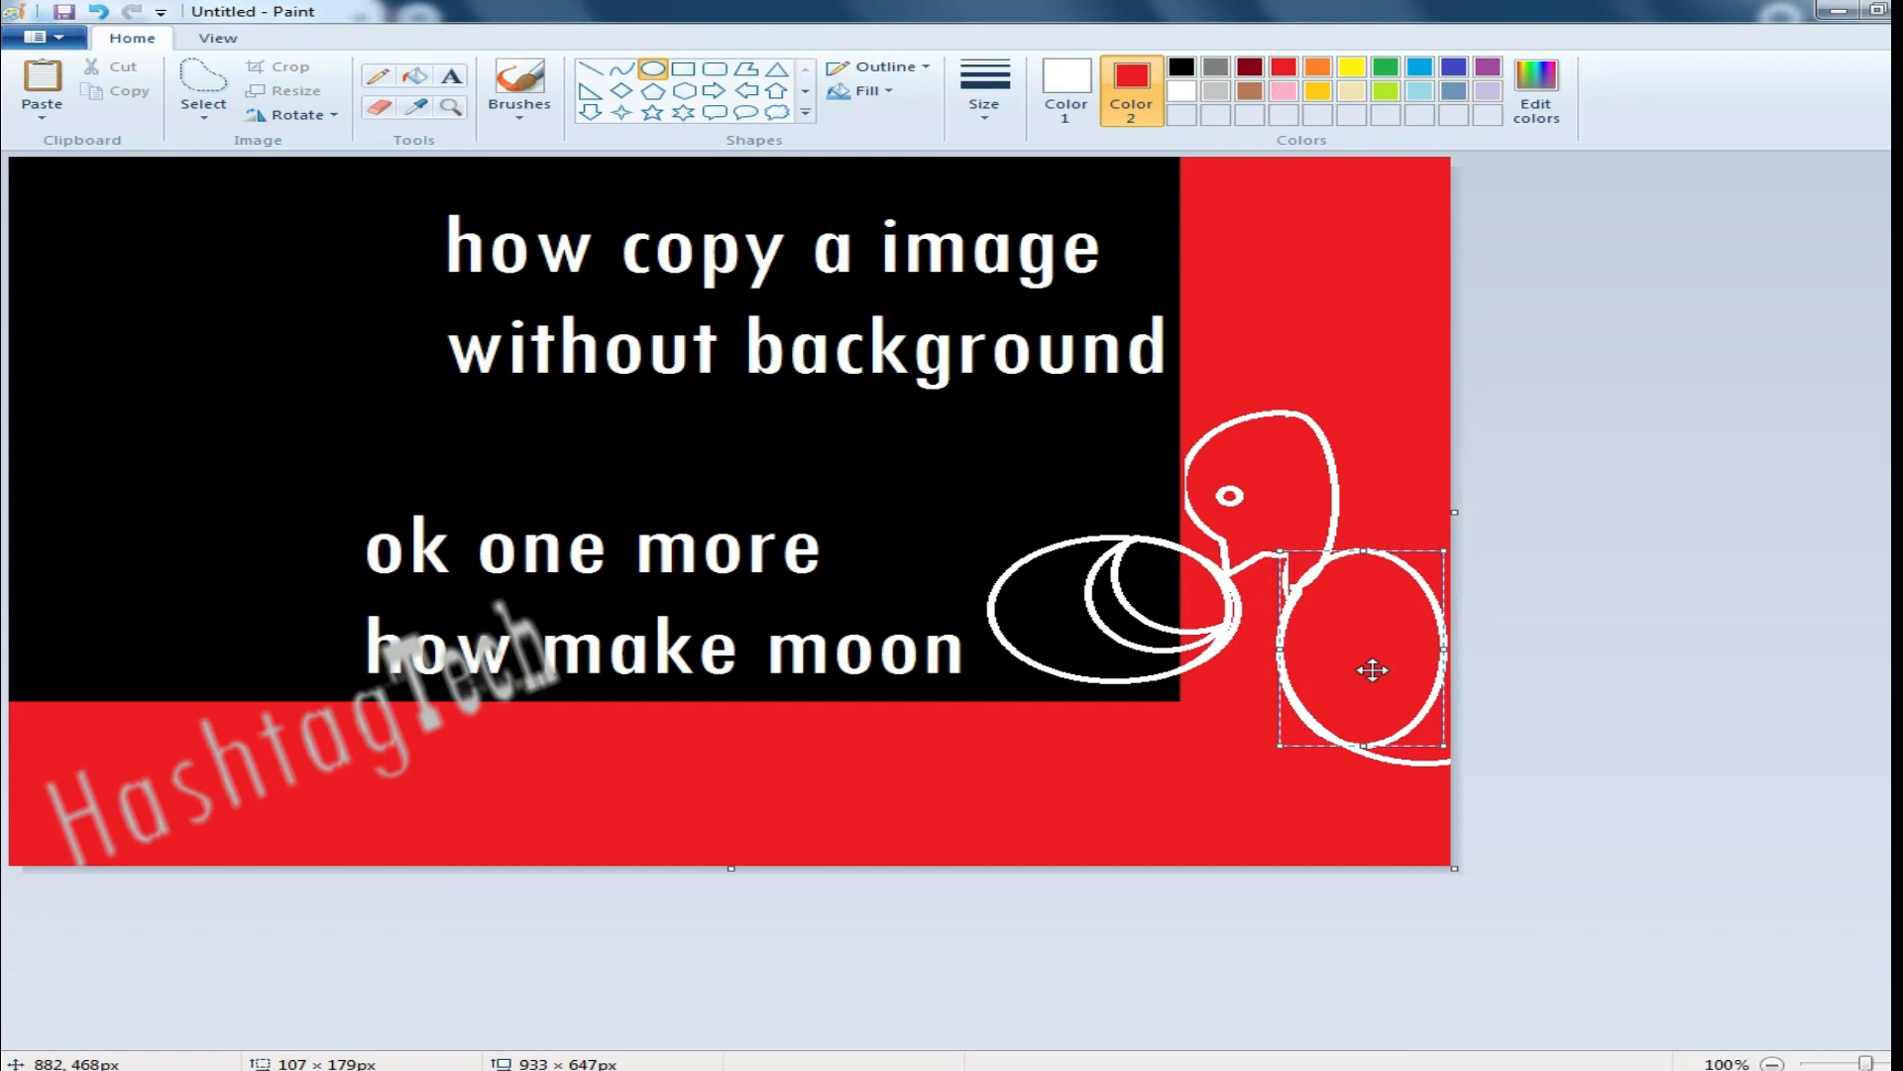
drag(1447, 552, 1550, 479)
drag(1385, 539, 1085, 613)
key(Delete)
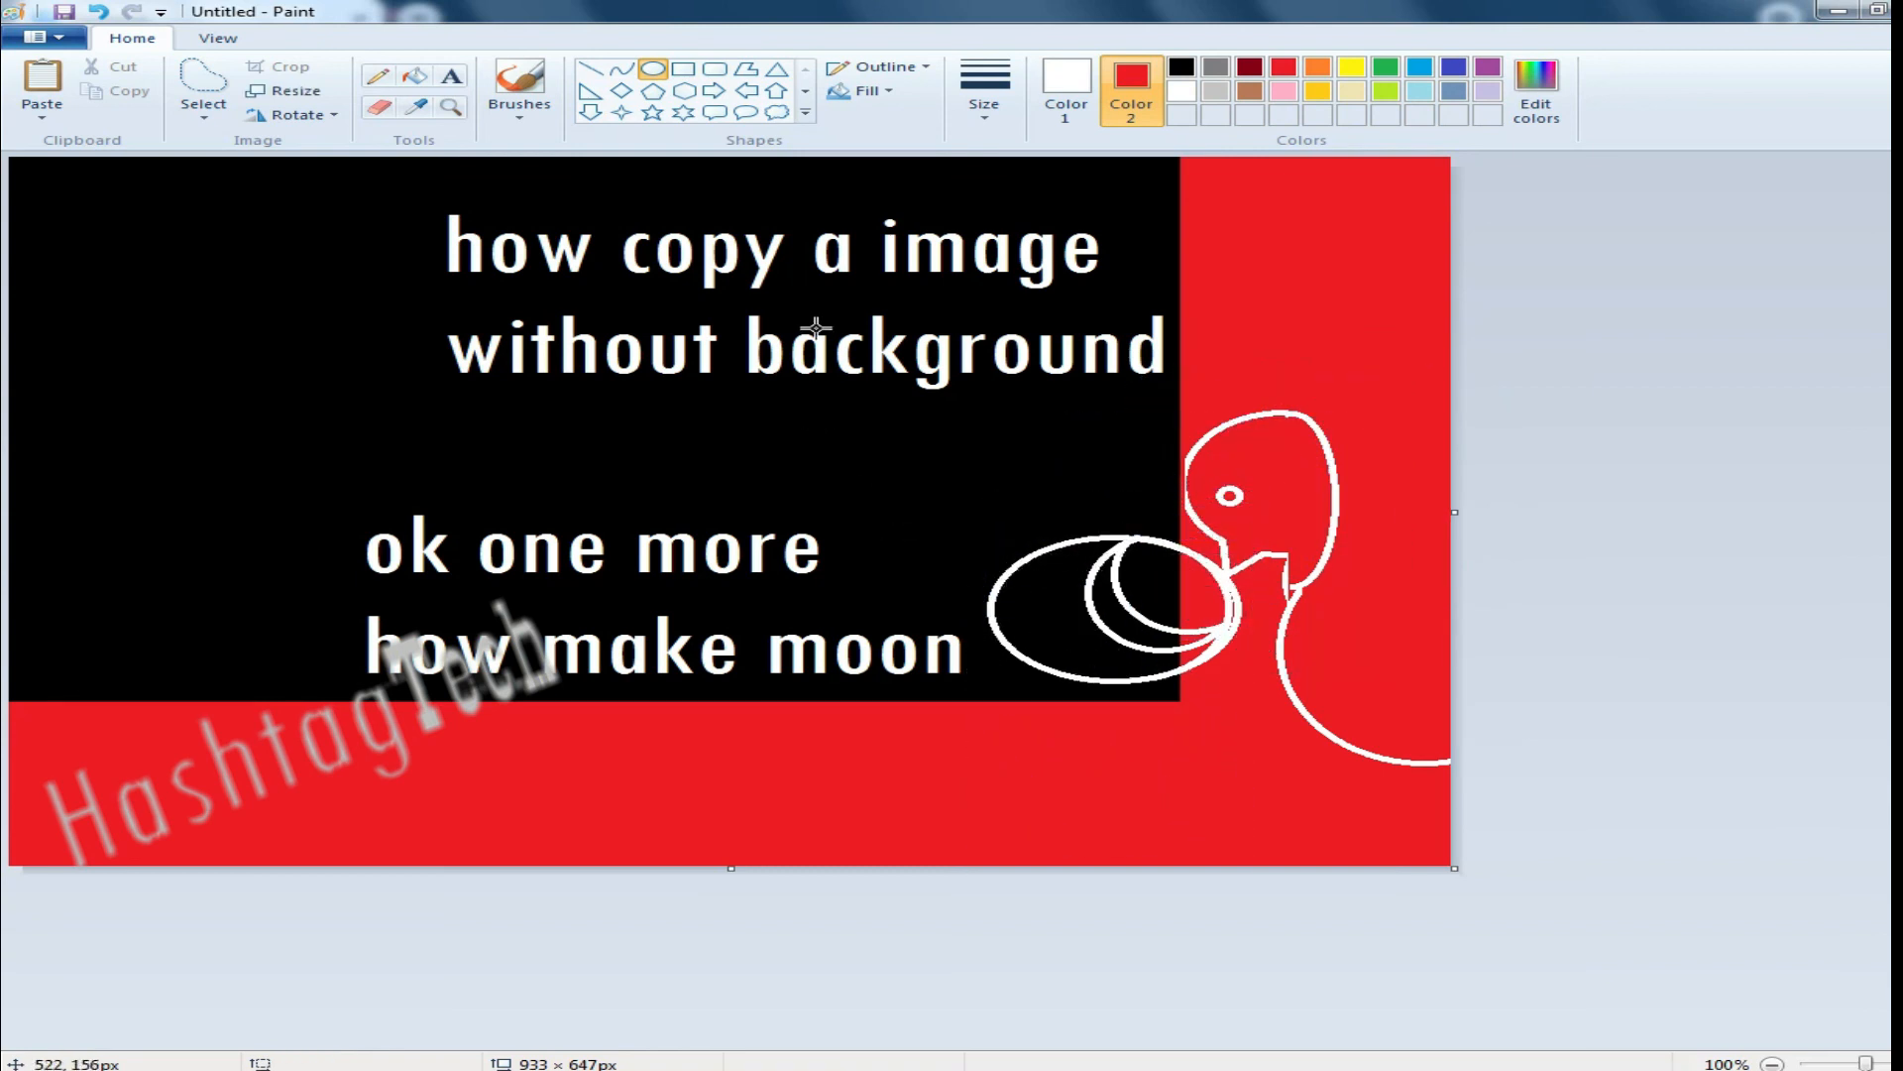
Step: Draw a white curve with the Curve tool from the top of the head, arching down to the canvas's right edge
click(622, 69)
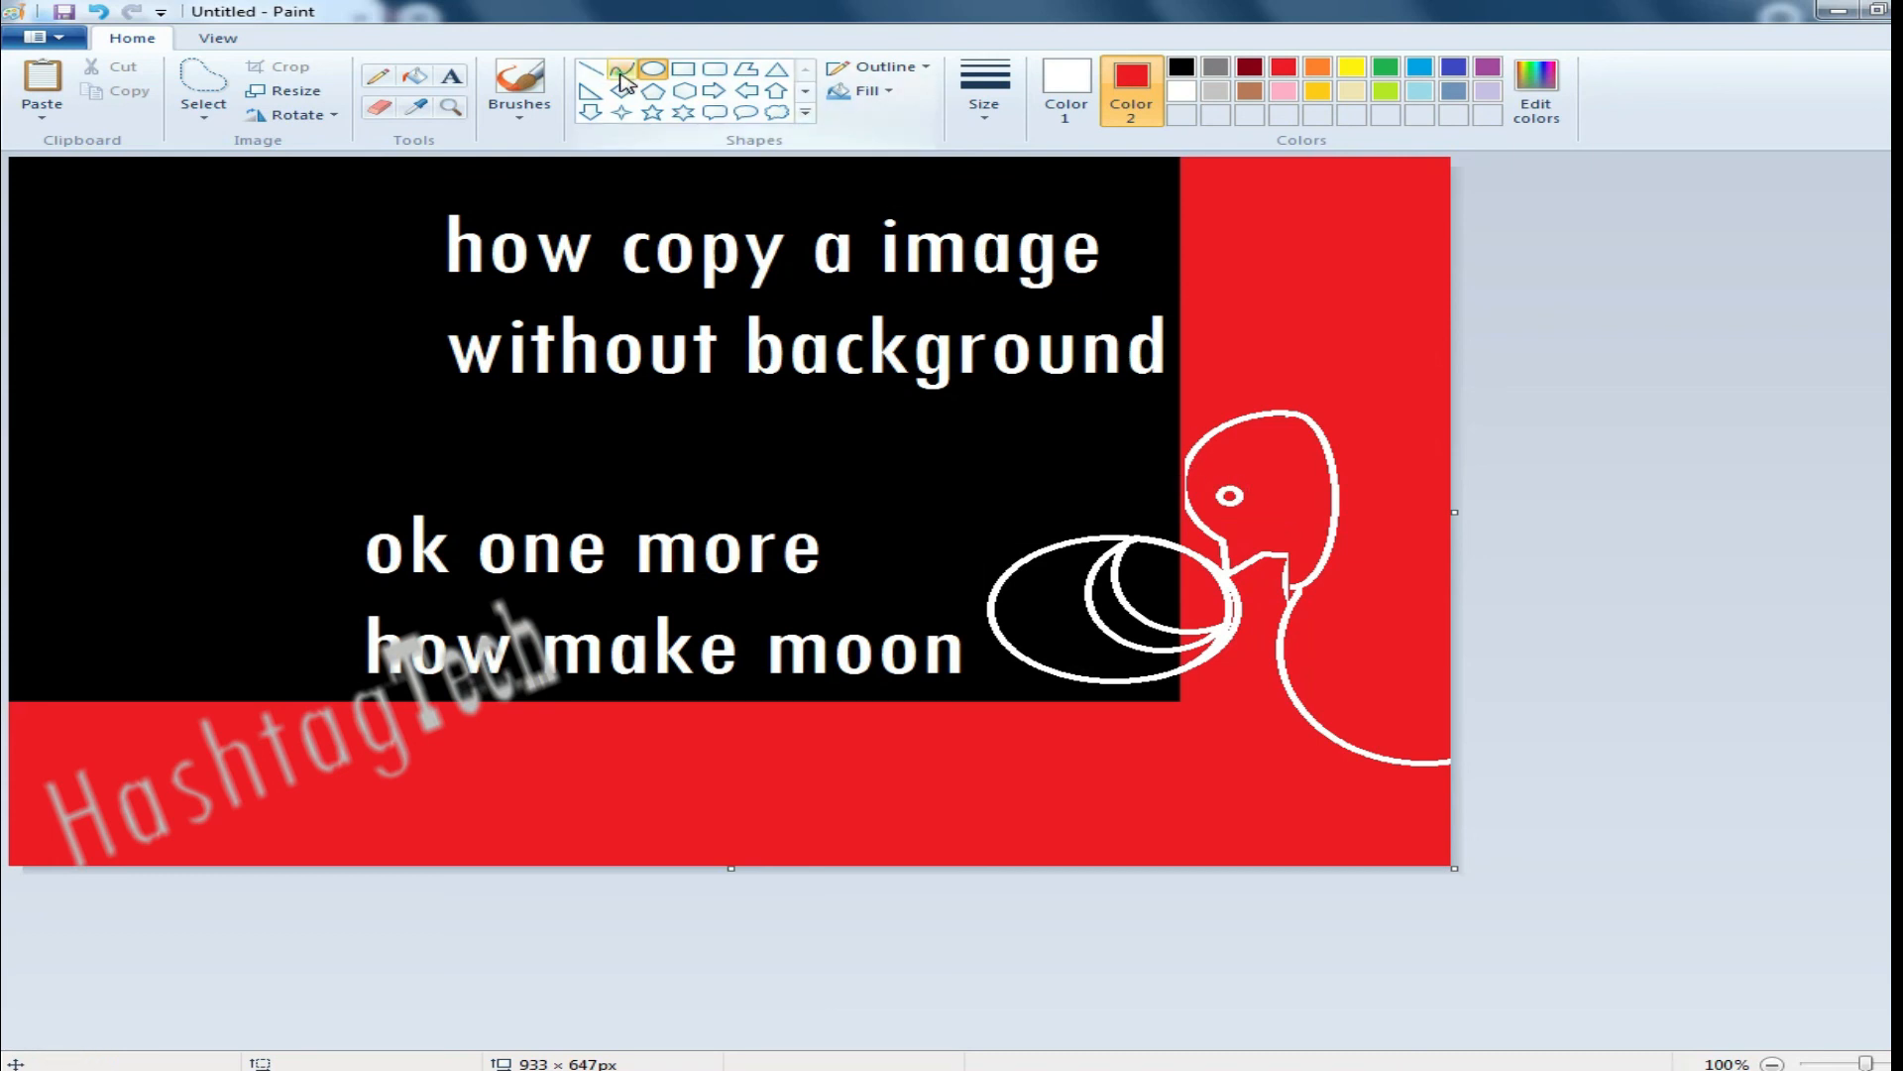
drag(1298, 585, 1396, 461)
key(ctrl+z)
mouse_move(1292, 413)
mouse_down()
mouse_move(1389, 450)
mouse_move(1457, 510)
mouse_move(1361, 595)
mouse_move(1447, 579)
mouse_move(1490, 501)
mouse_move(1431, 327)
mouse_move(1344, 406)
mouse_move(1419, 651)
mouse_move(1429, 876)
mouse_move(1543, 944)
mouse_move(1755, 815)
mouse_move(1517, 939)
mouse_move(1364, 961)
mouse_move(1434, 935)
mouse_up()
click(1251, 272)
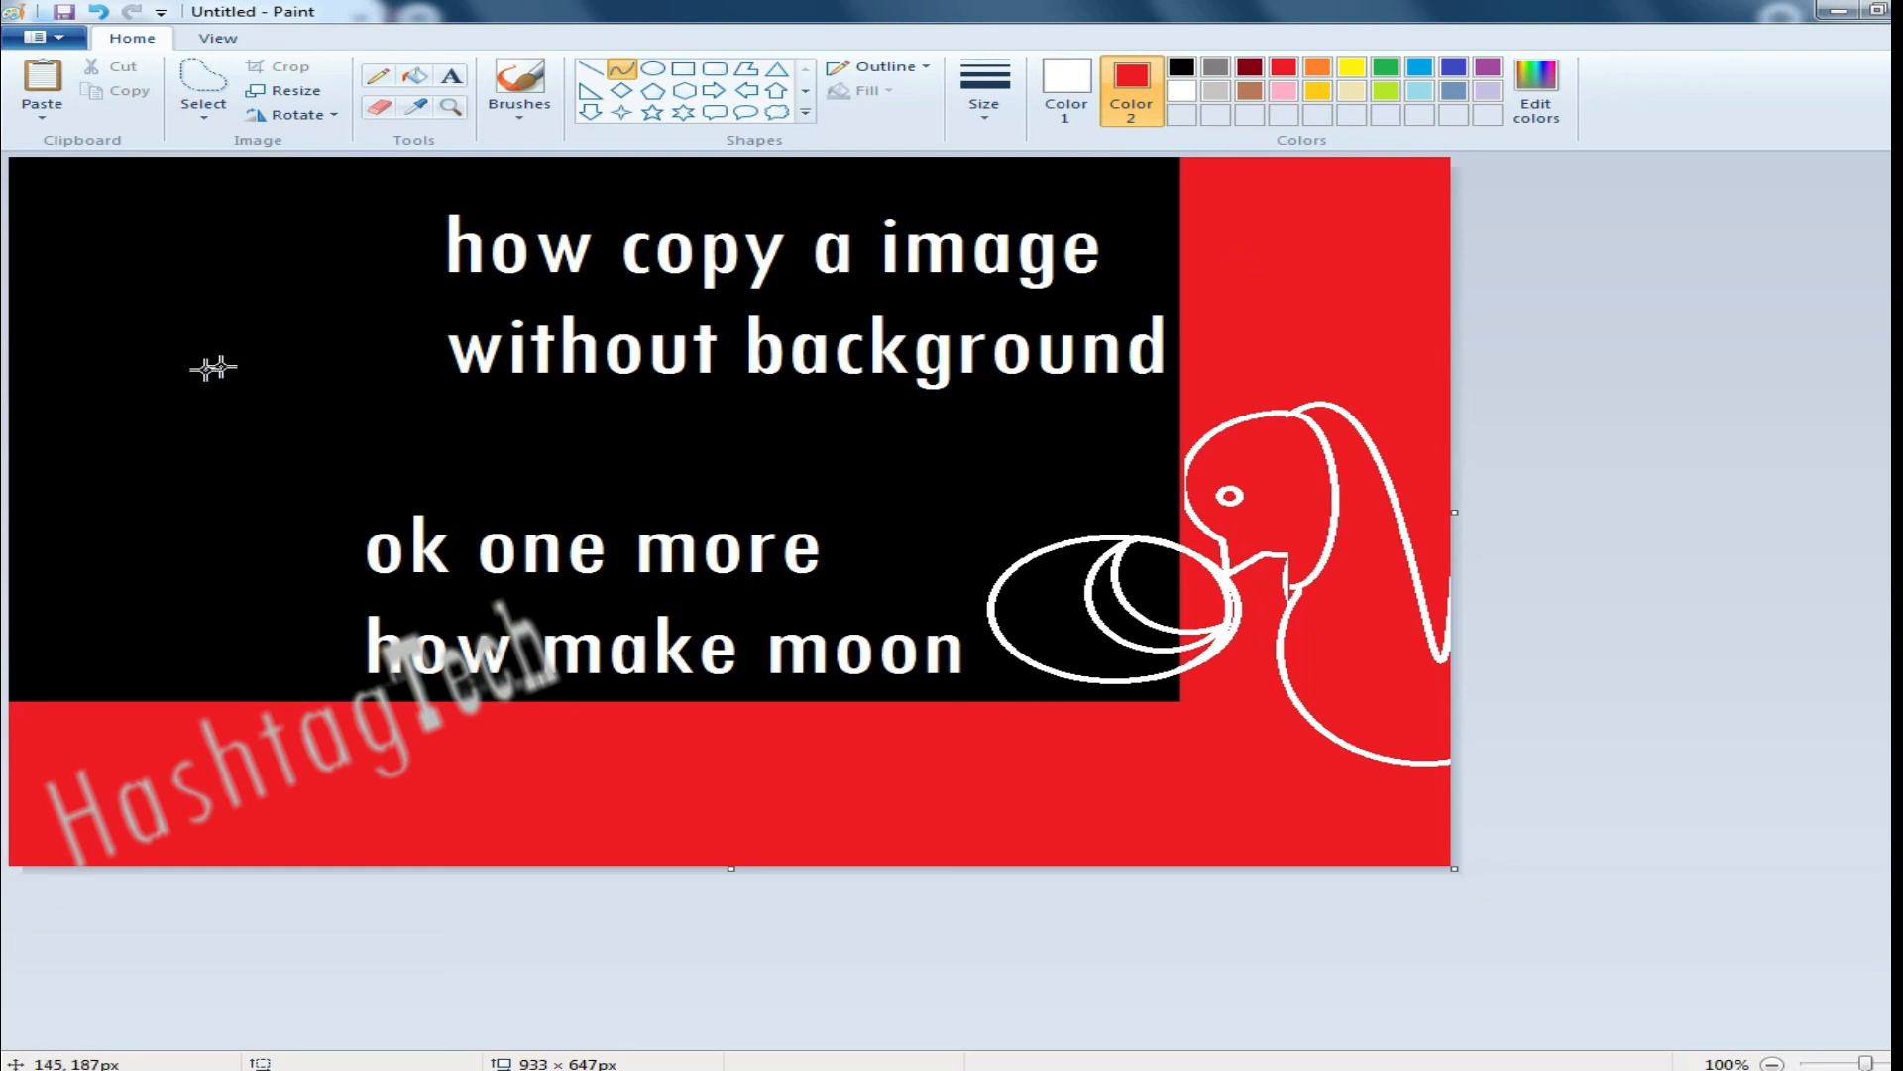
Step: Add the white text "ok Now subscribed:p" between the two existing captions and widen its text box to fit
click(456, 79)
drag(51, 434, 799, 466)
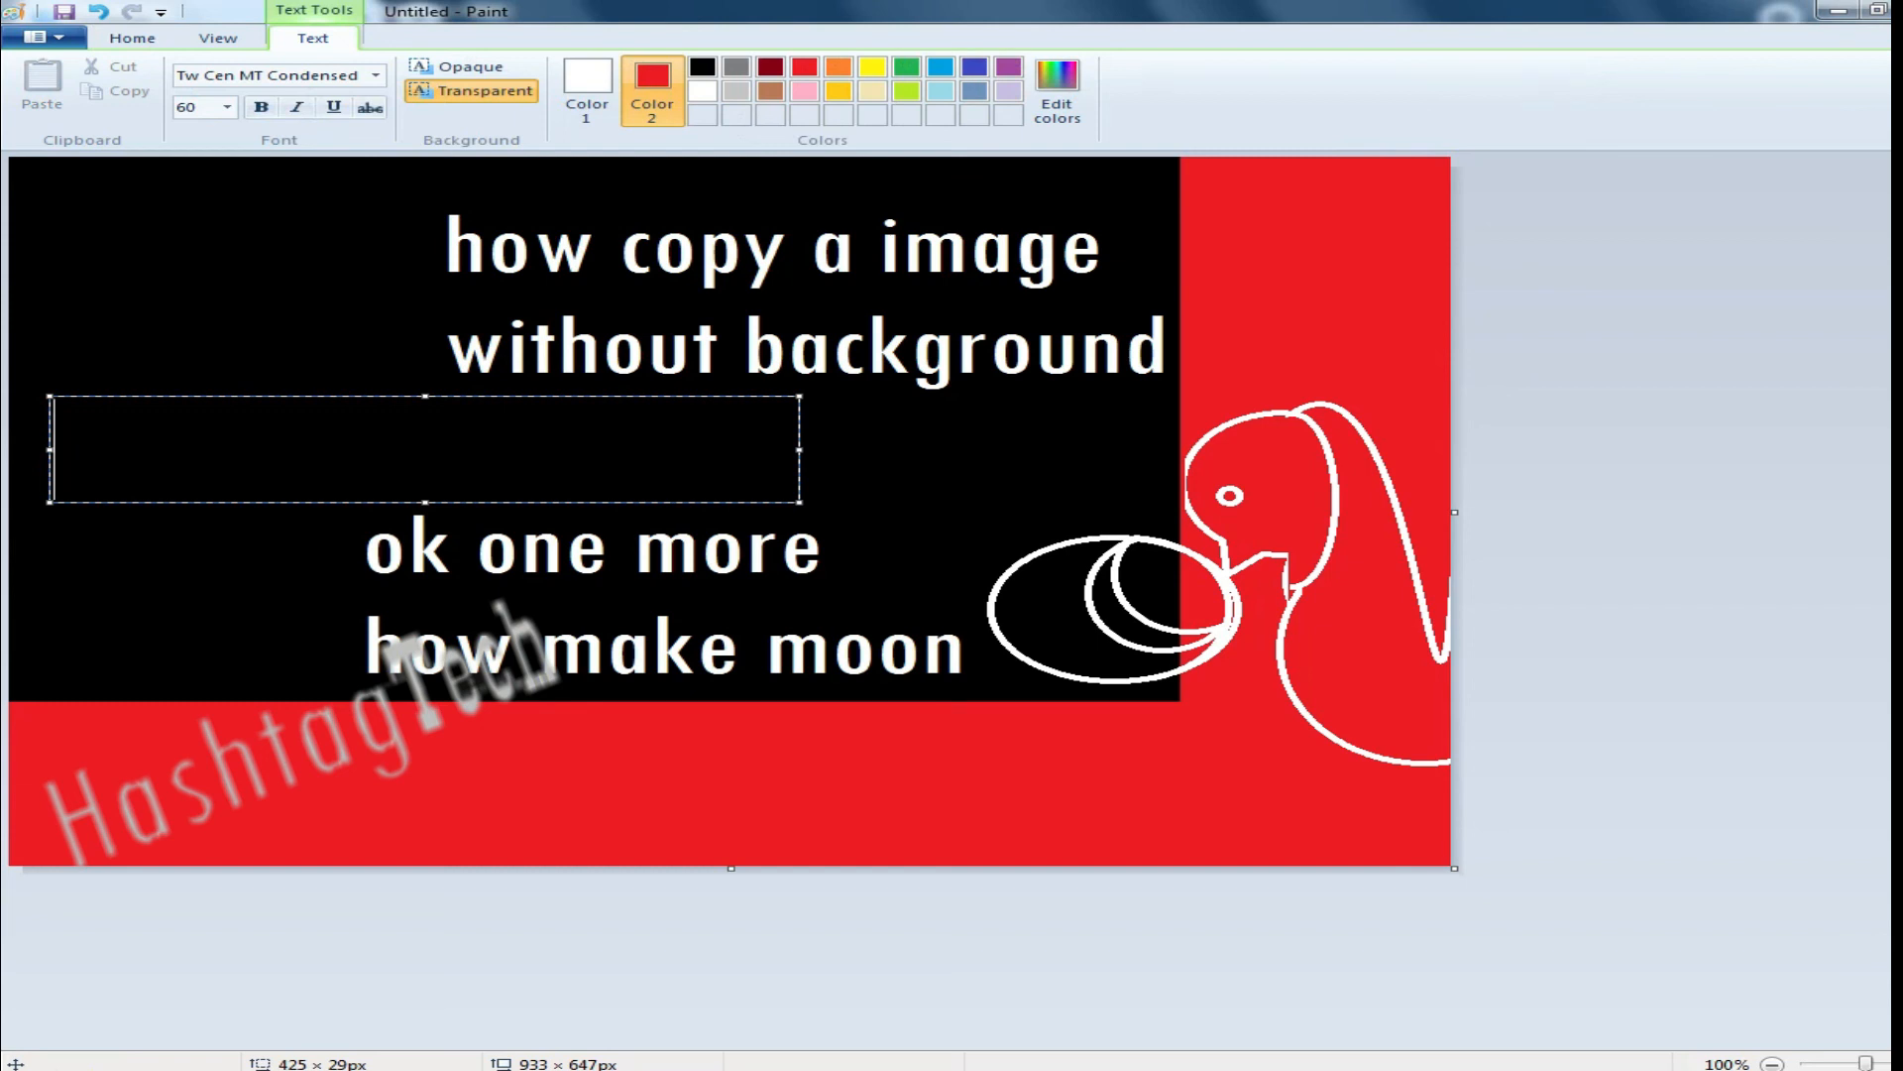
text(ok )
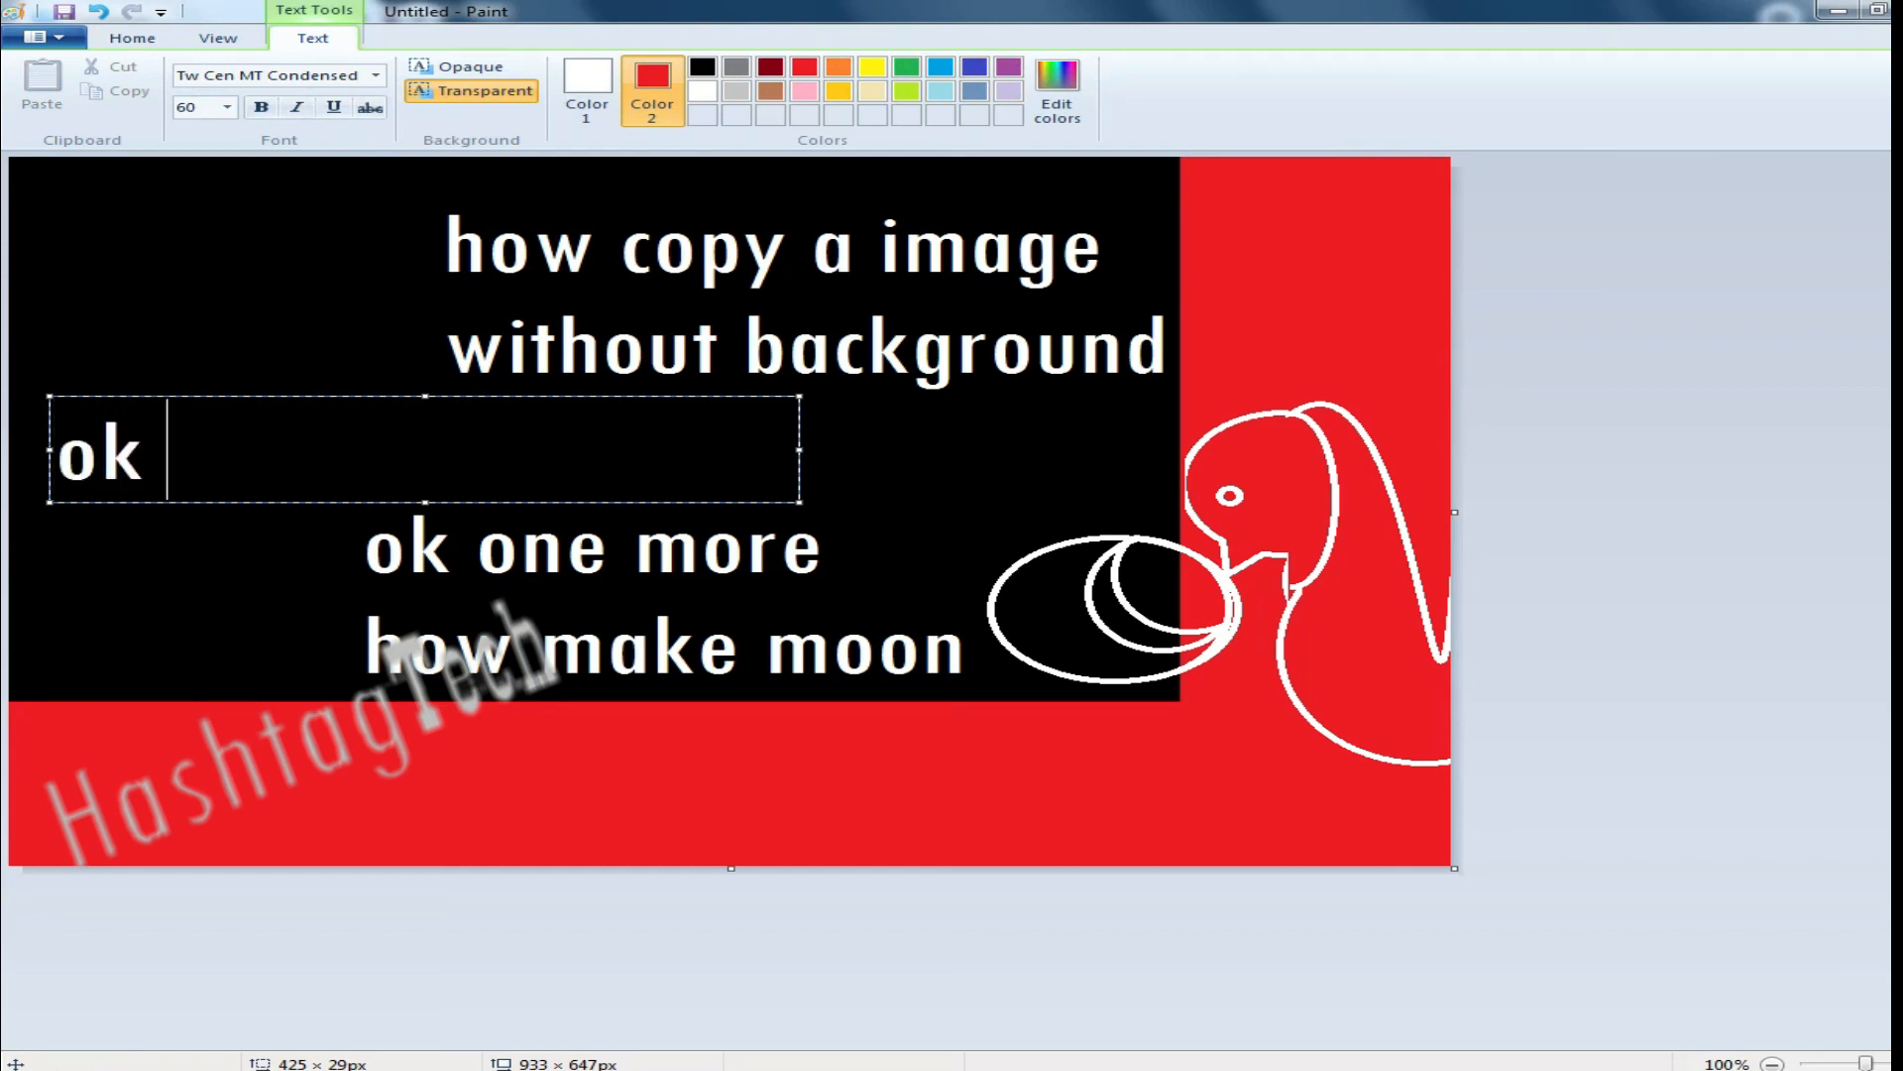
text(Now )
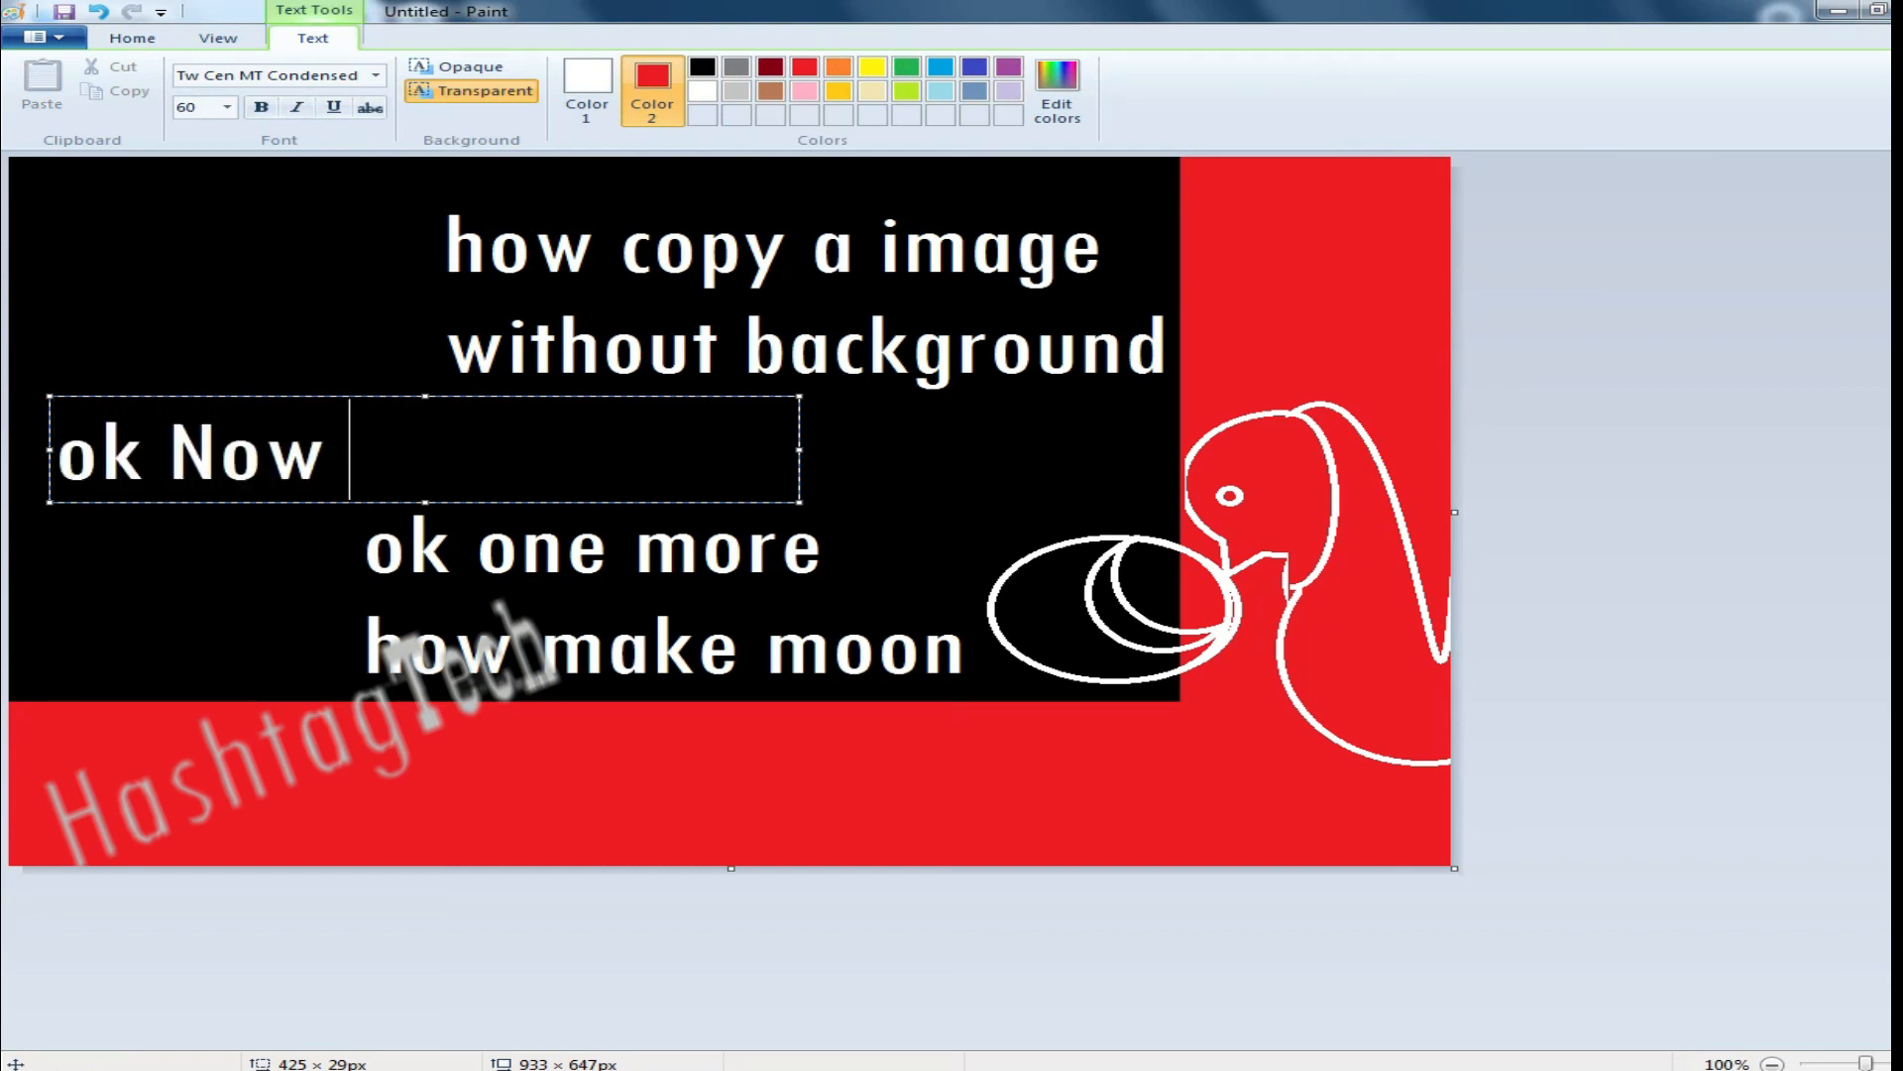
text(subscribed)
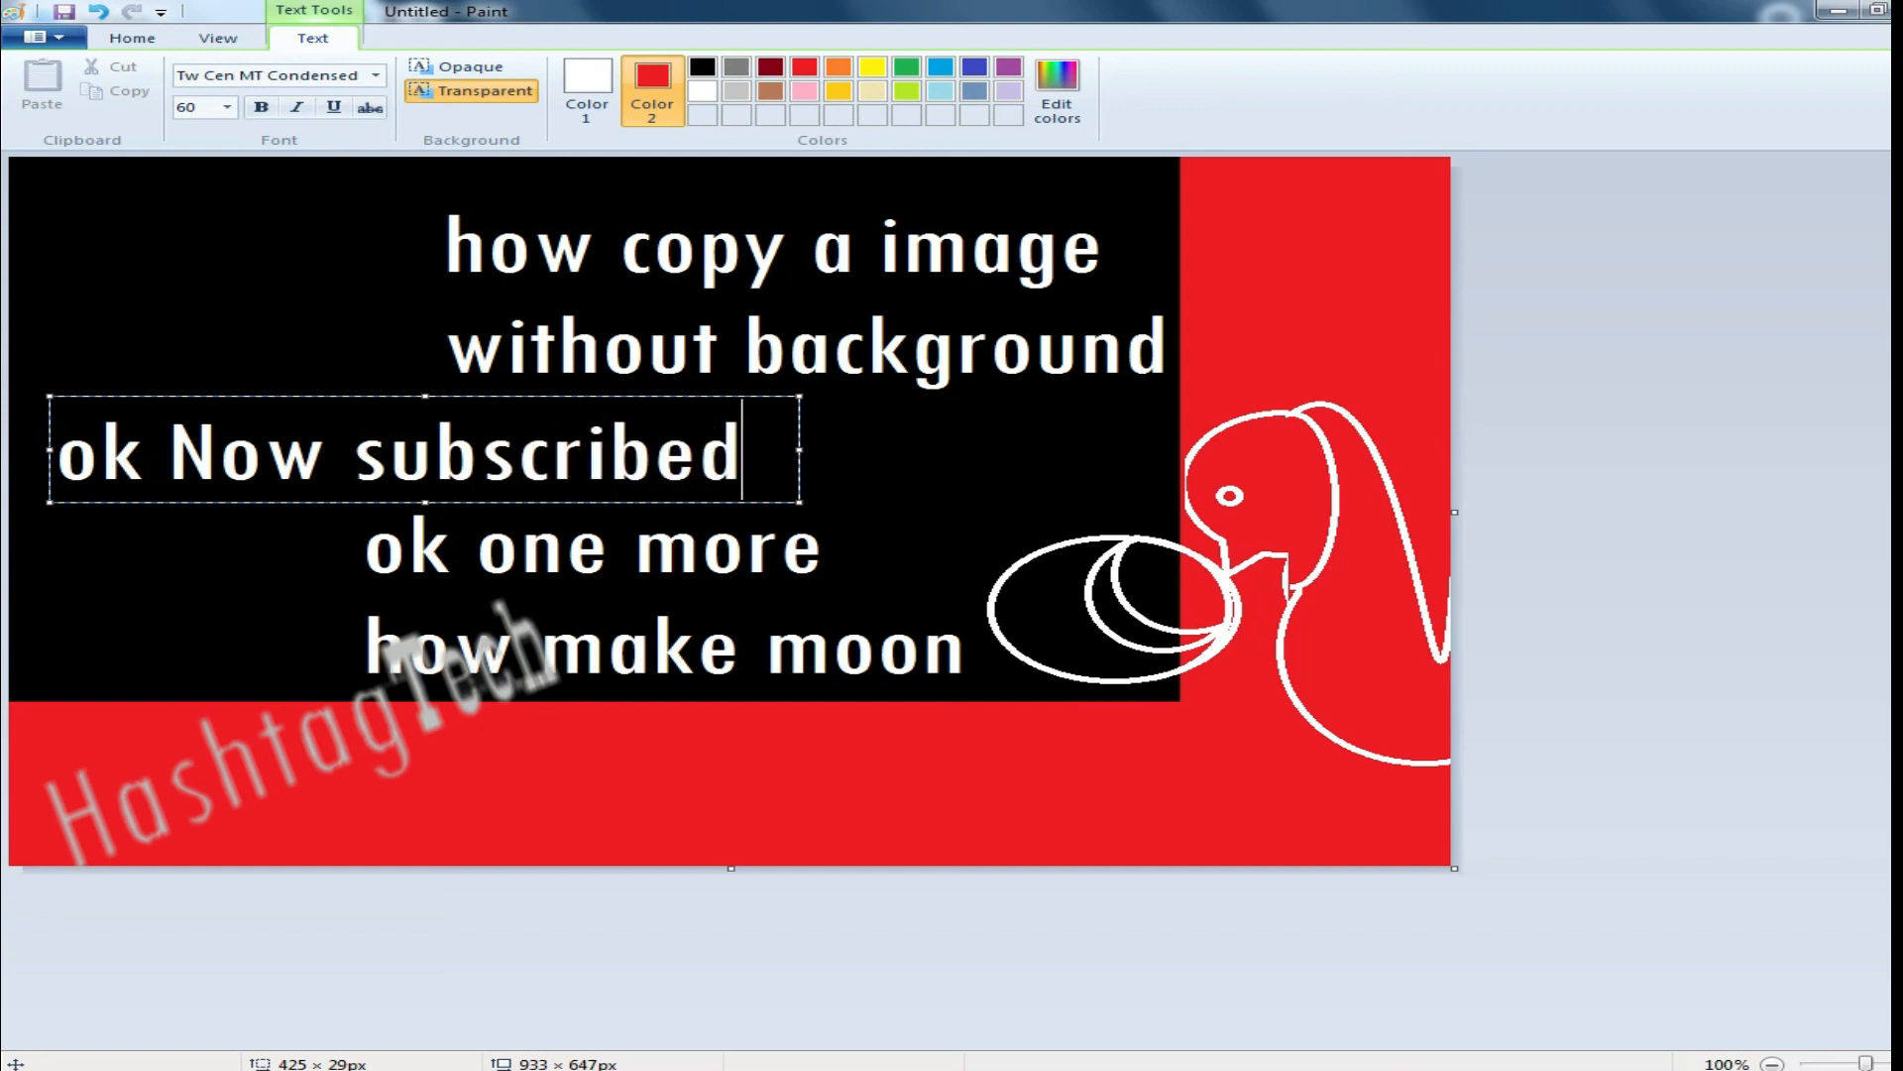
text(:)
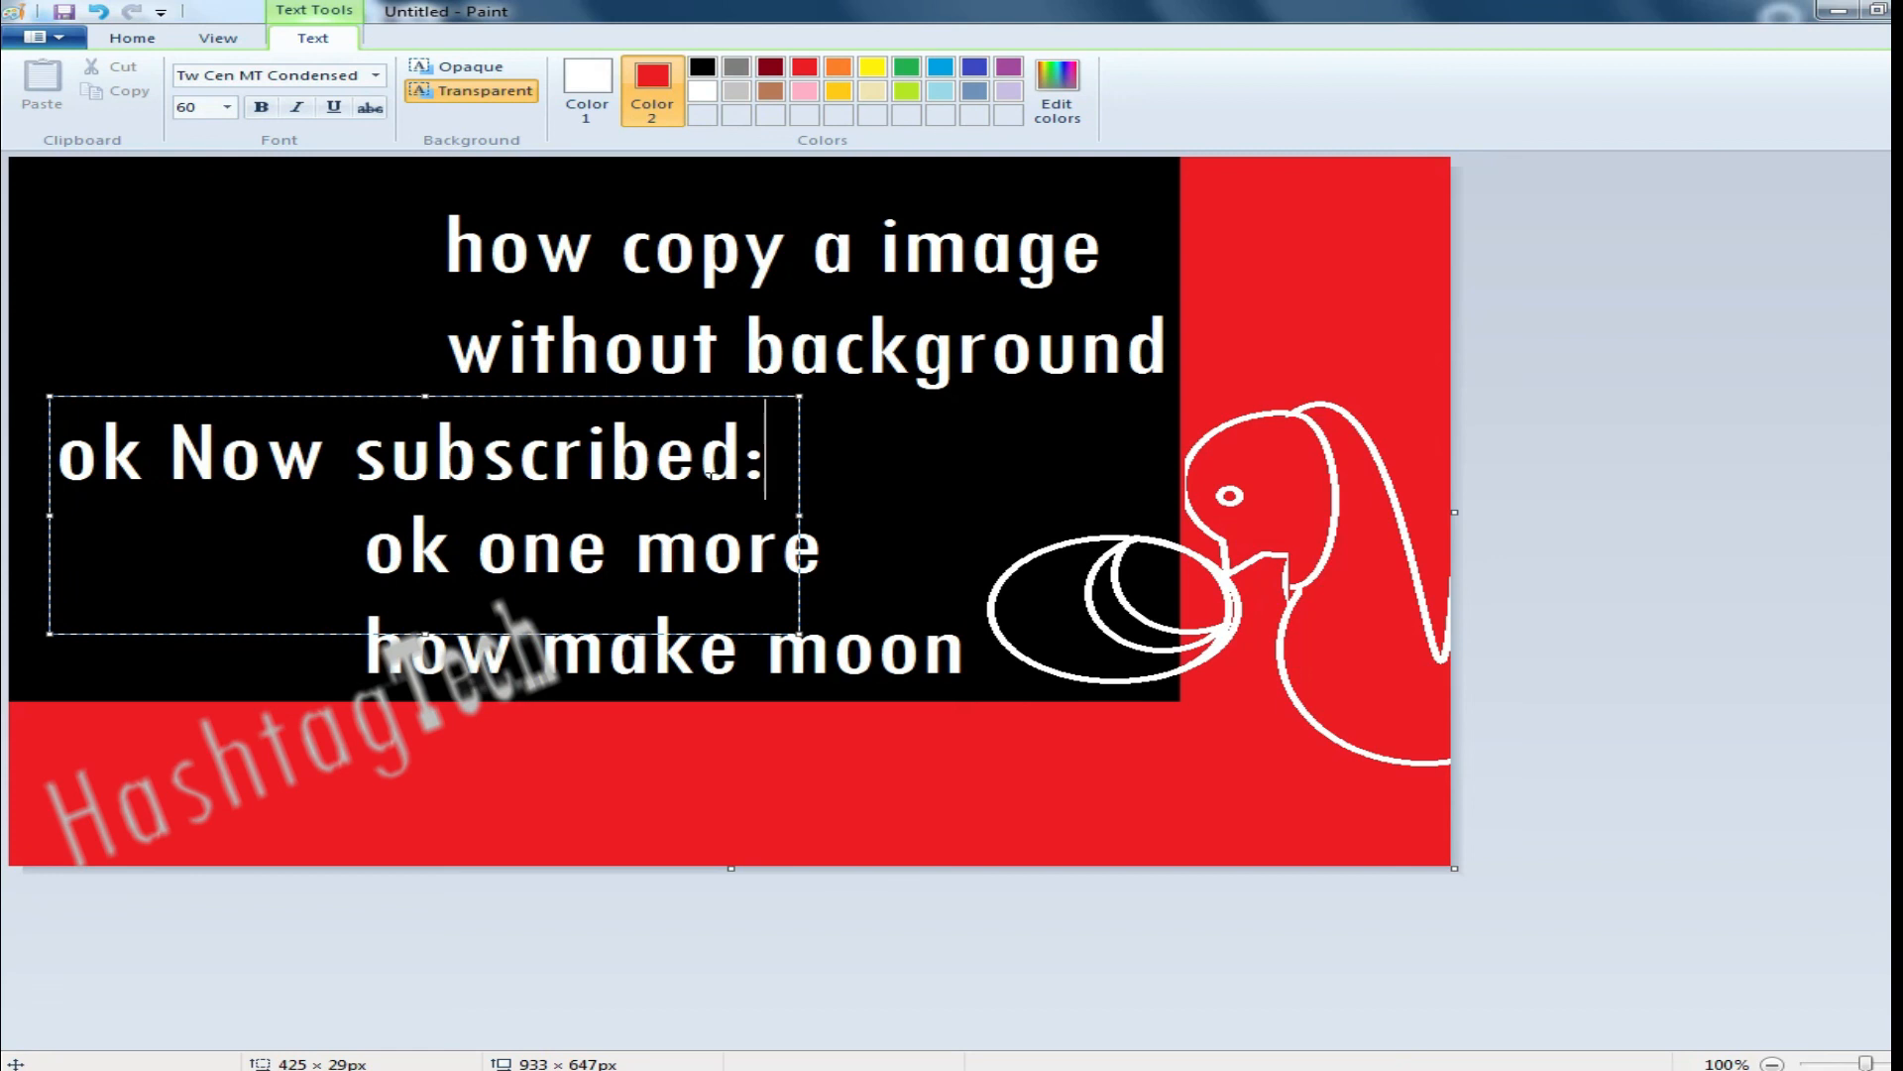
drag(799, 514, 1106, 519)
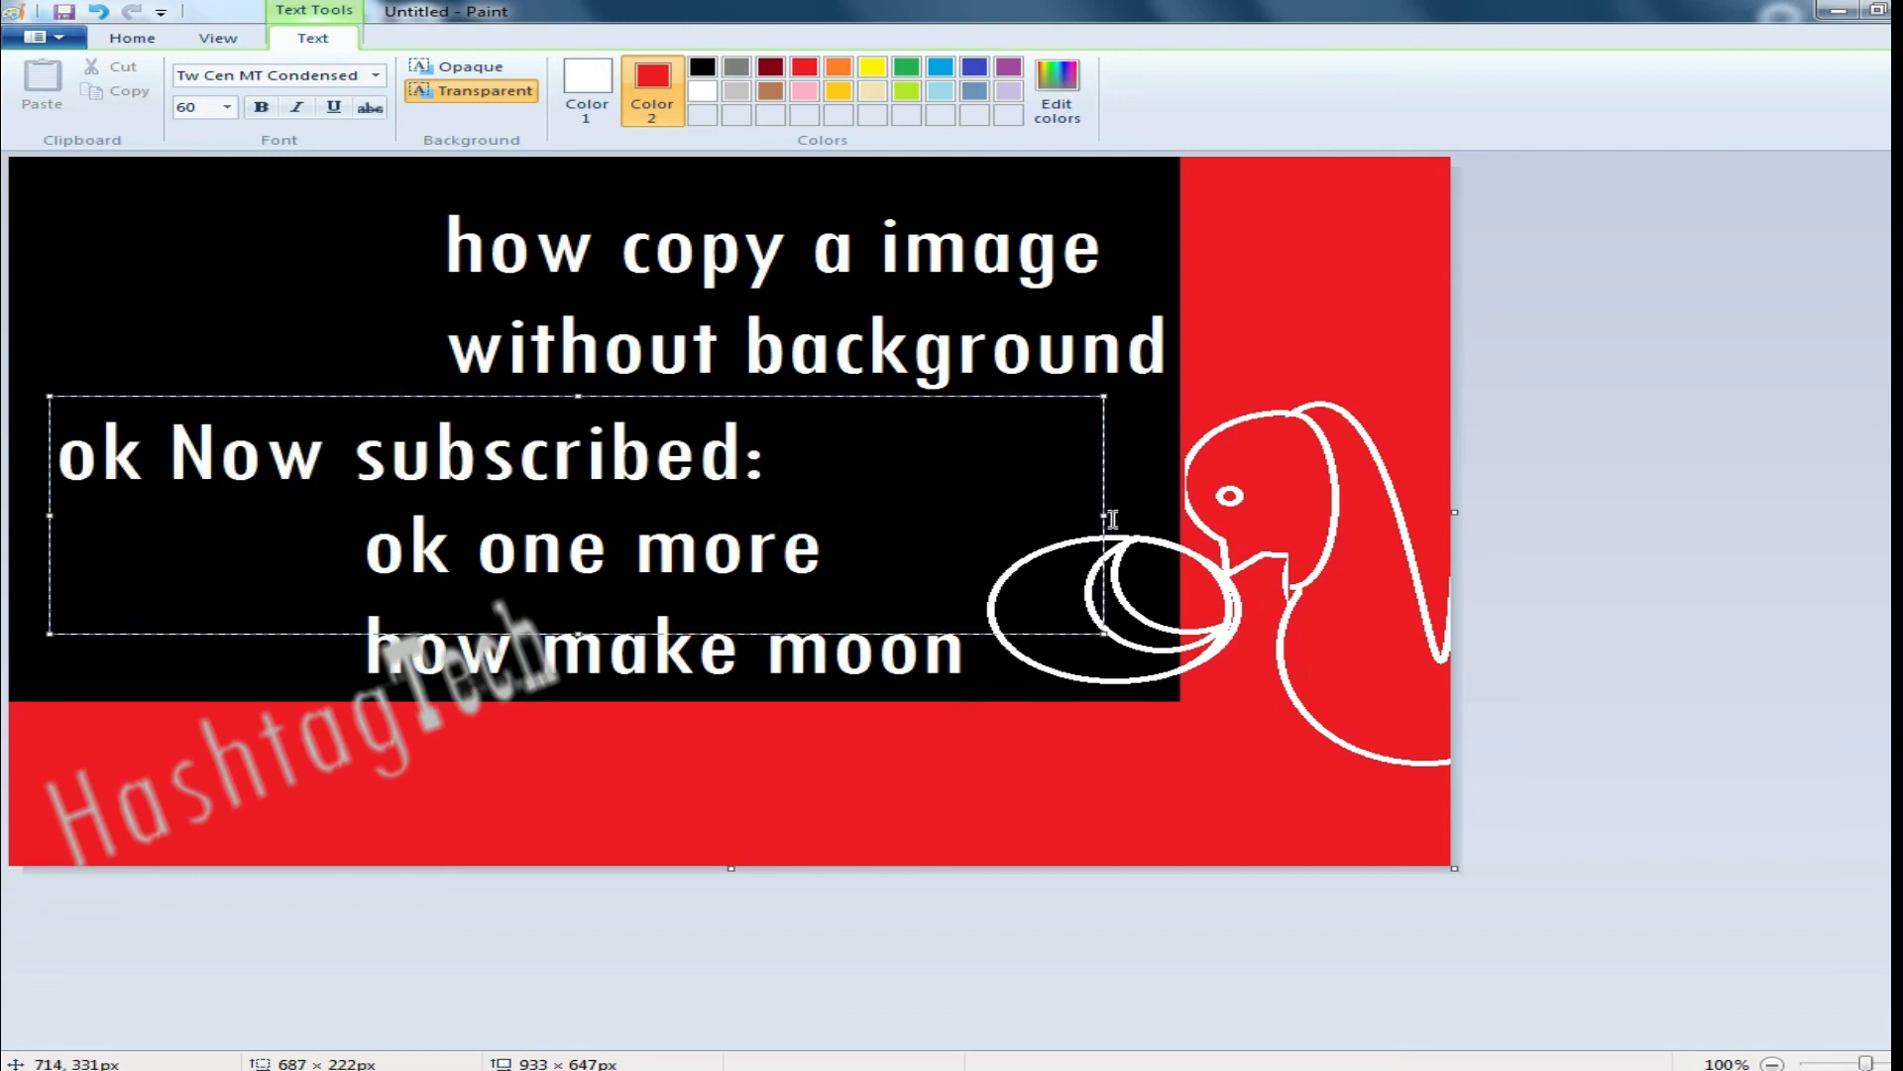
text(p)
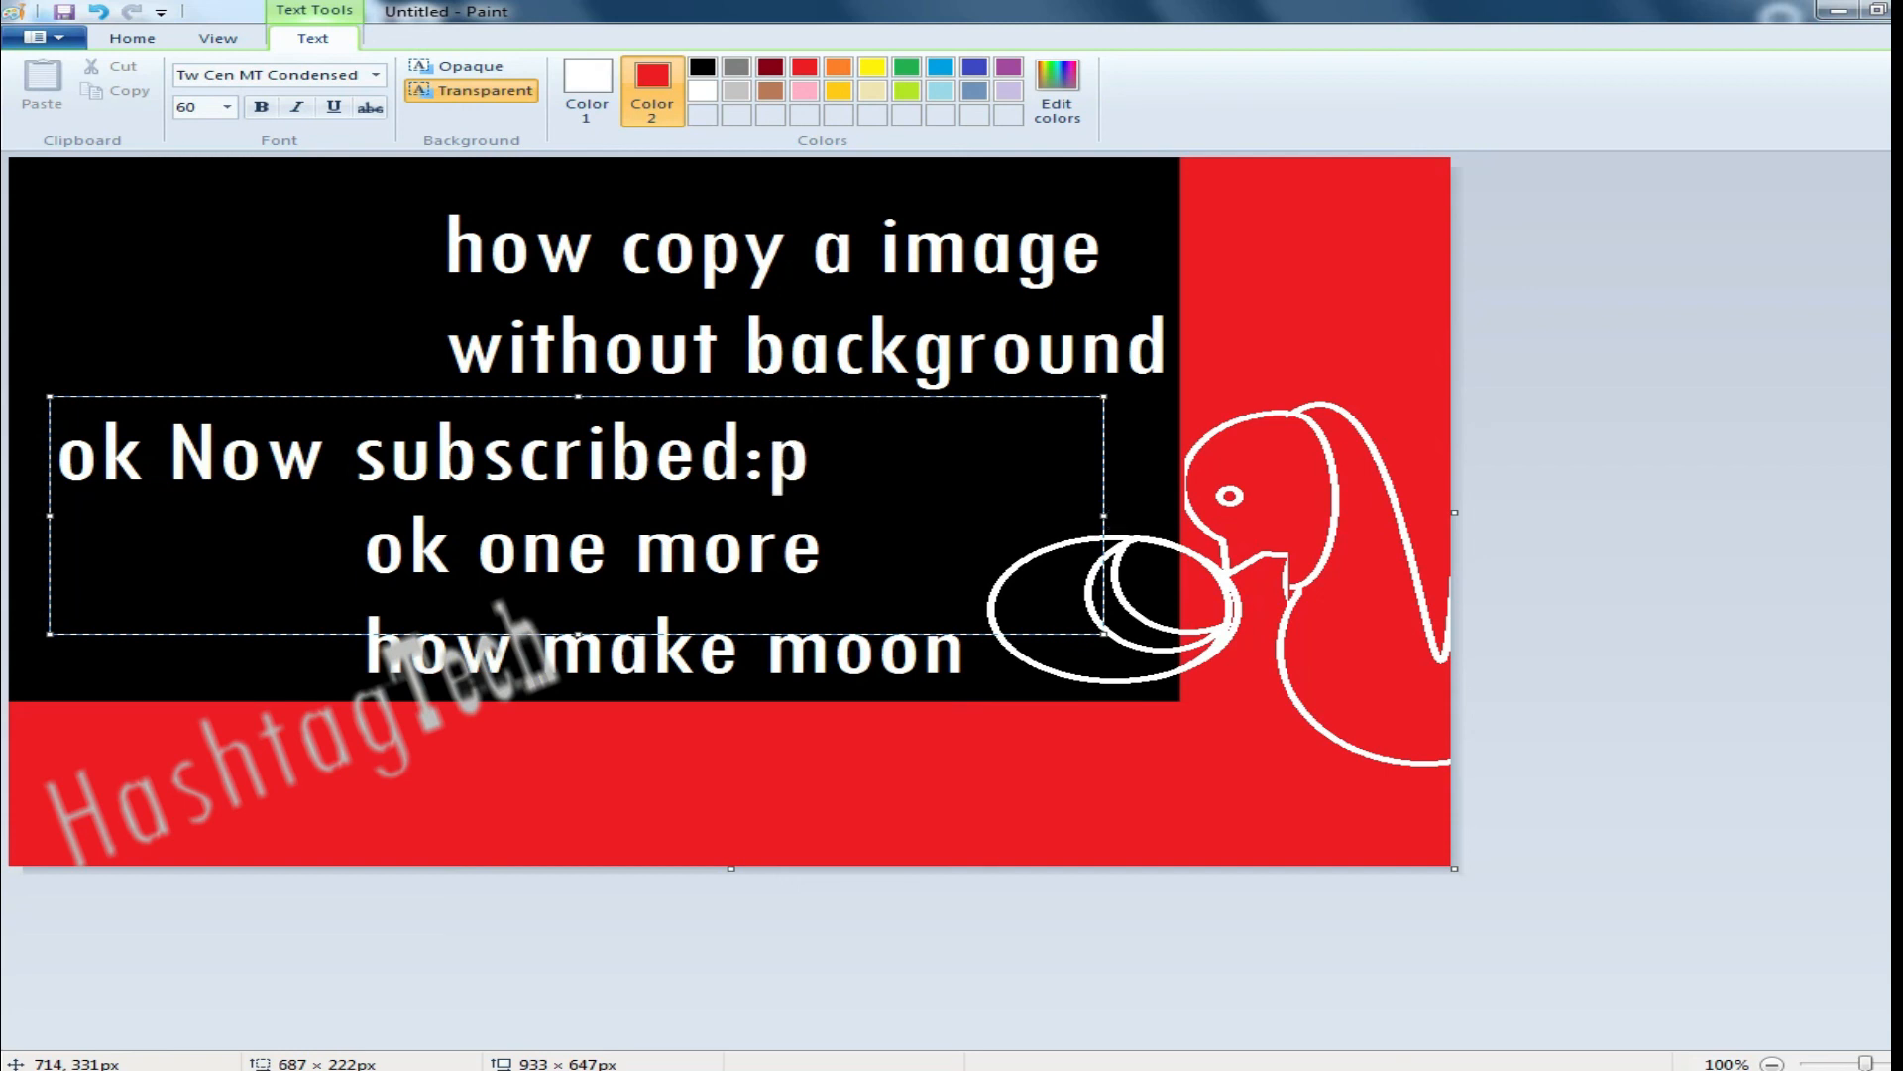